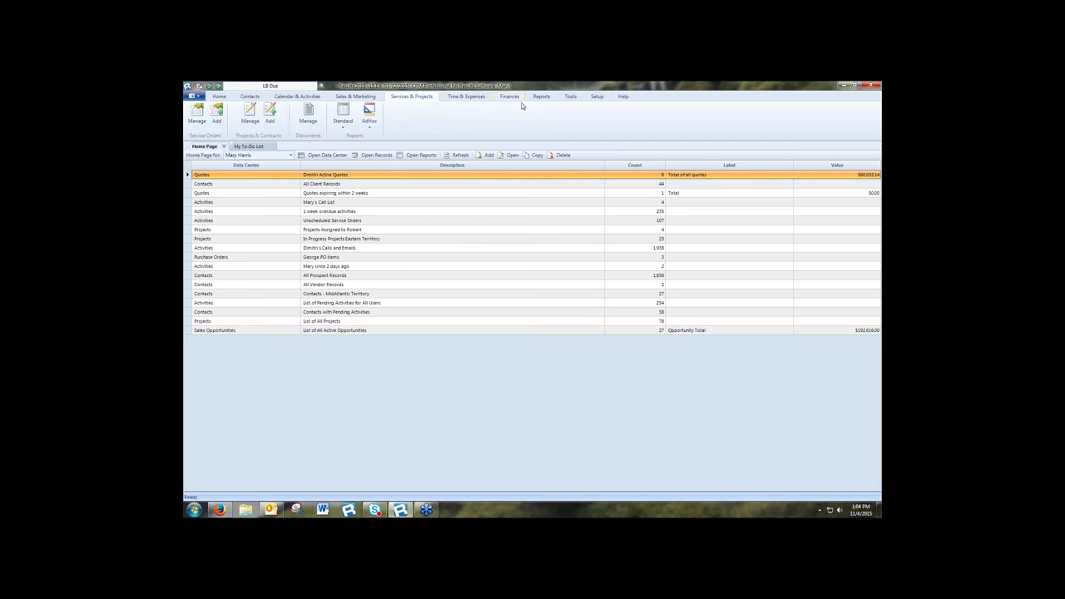
Step: Open the QuickBooks synchronization settings, review the import and export data options, and close them
left_click(570, 98)
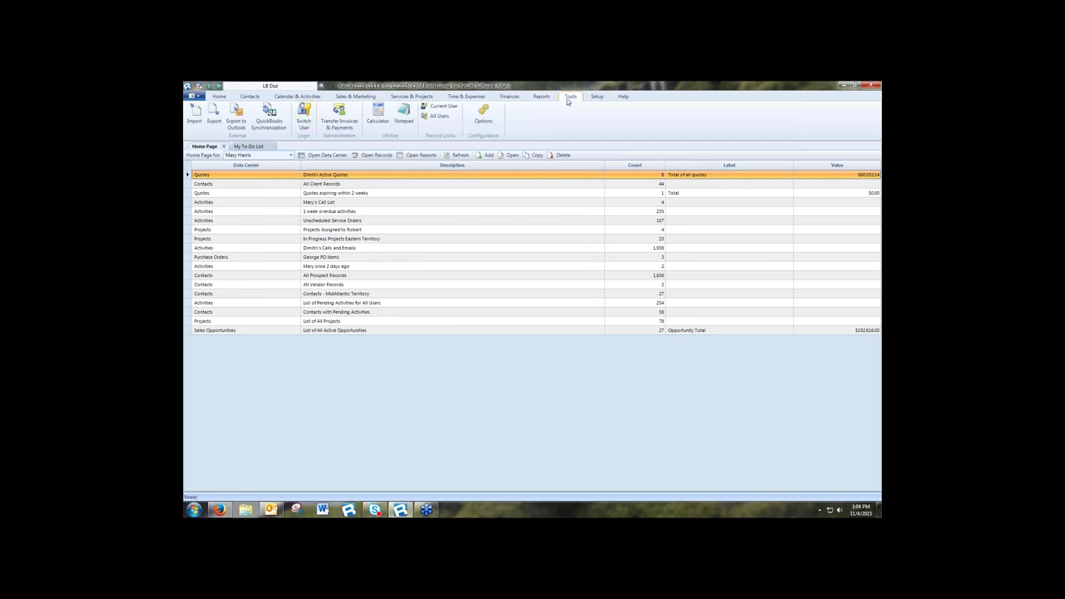
left_click(275, 125)
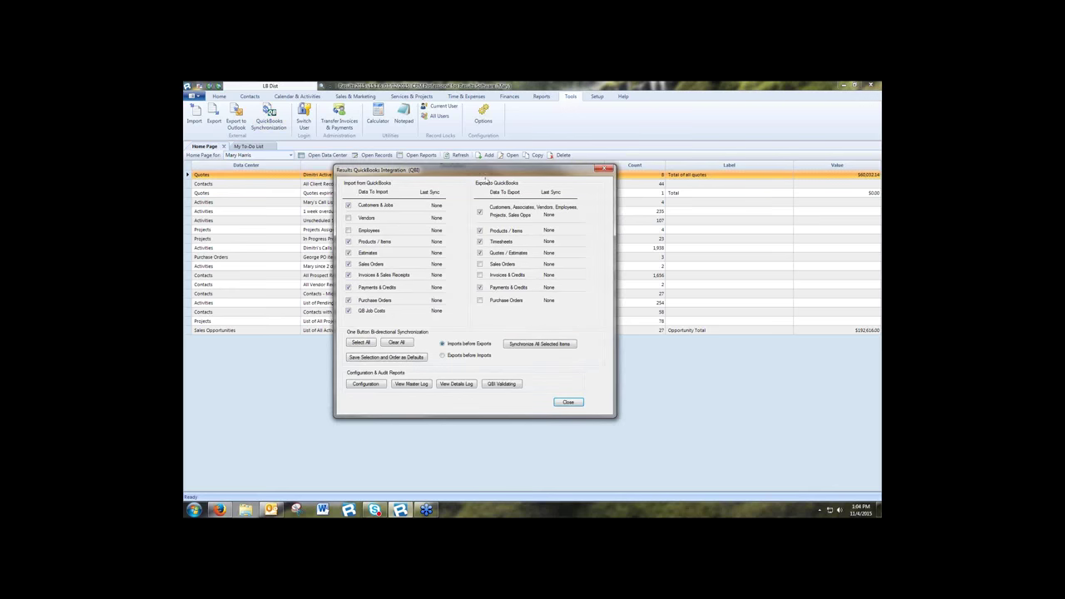
left_click_drag(482, 170, 493, 174)
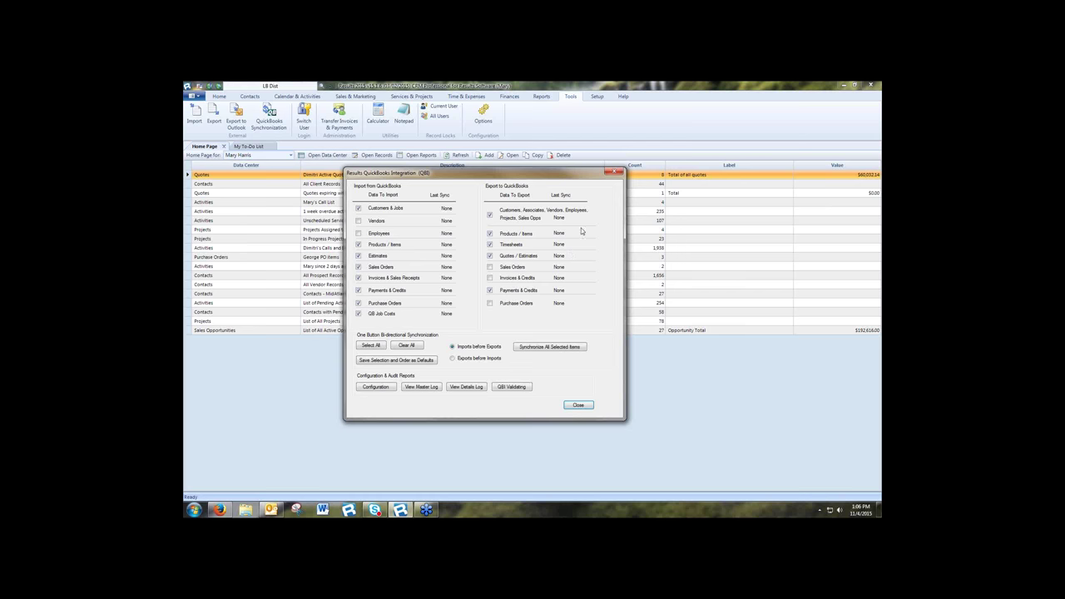
left_click(620, 174)
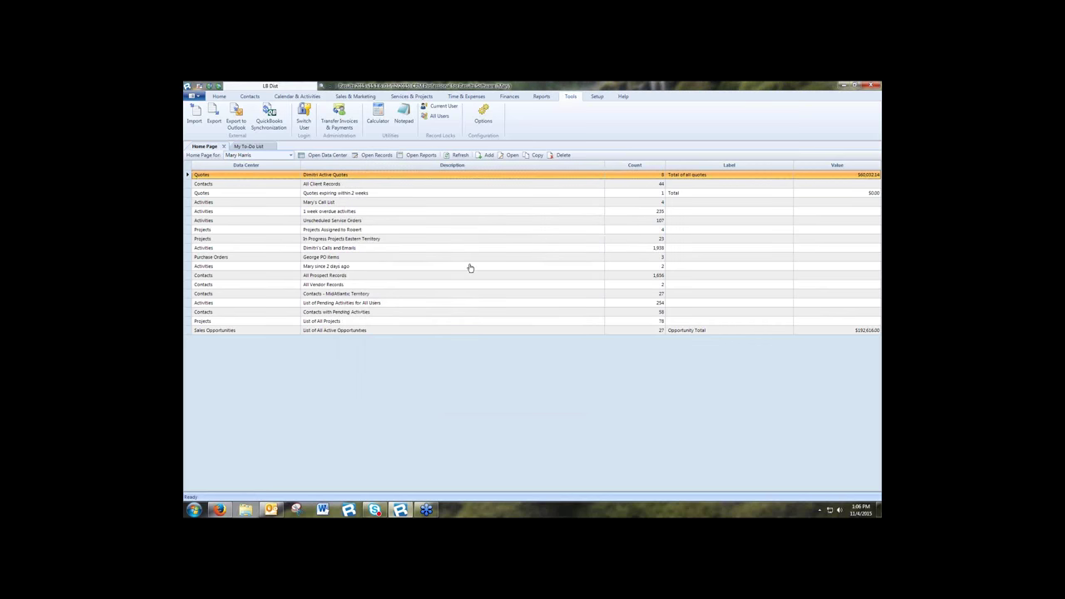
Step: Search the contacts for "LB Dist" and open the LB Distributors record
left_click(293, 85)
triple_click(294, 86)
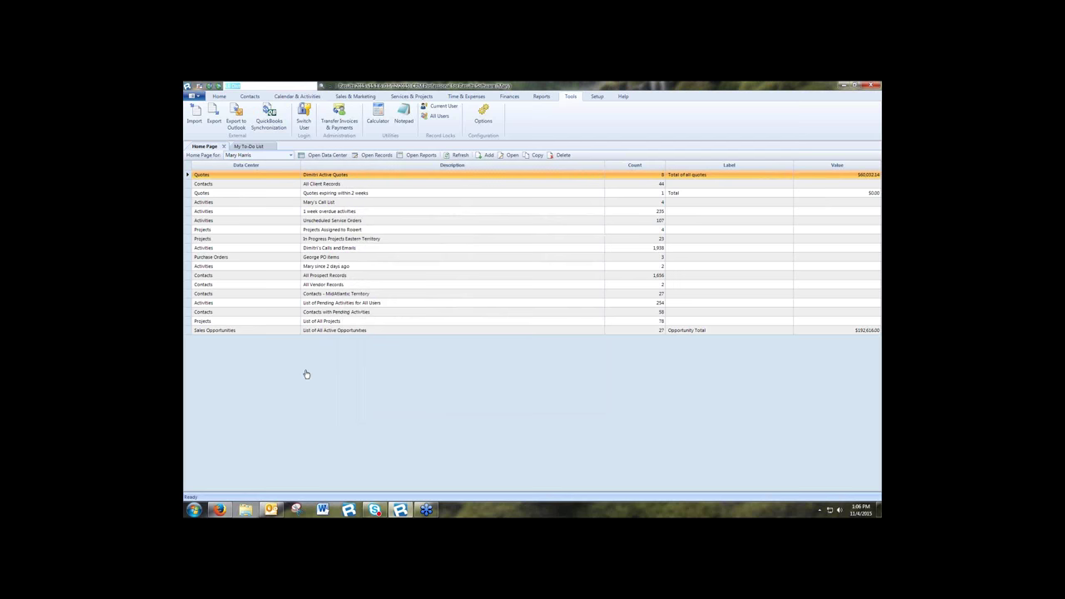
type("LB Dist")
left_click(321, 86)
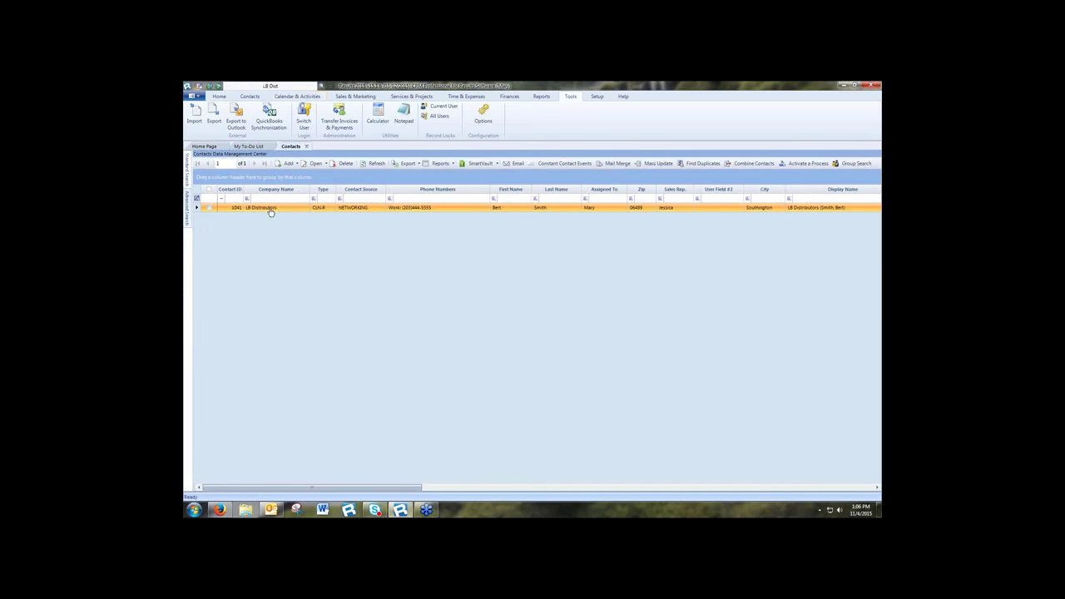
left_click(367, 210)
double_click(367, 208)
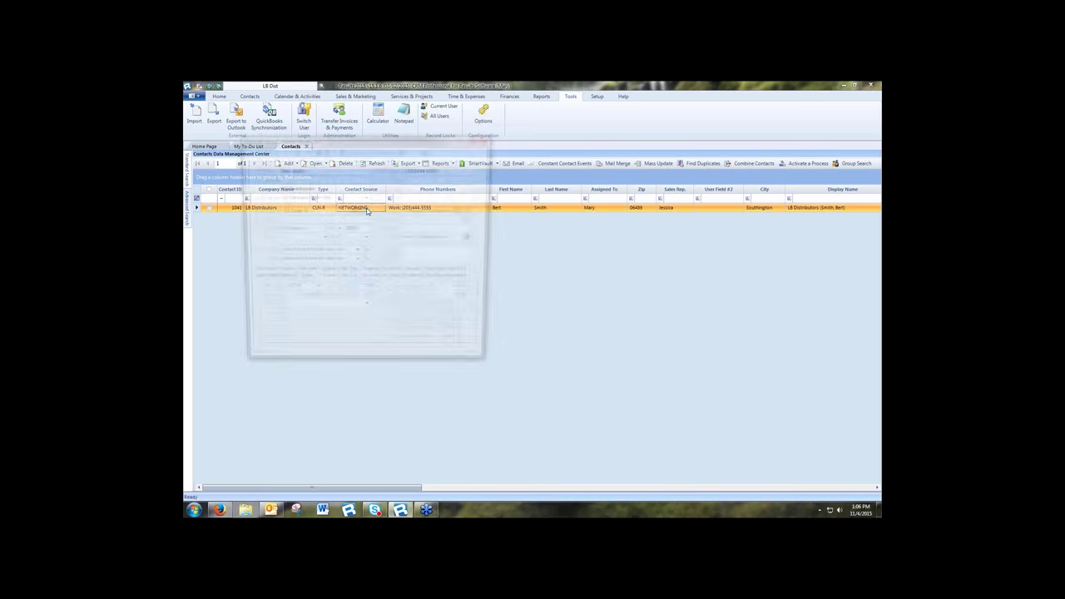
left_click_drag(397, 141, 447, 144)
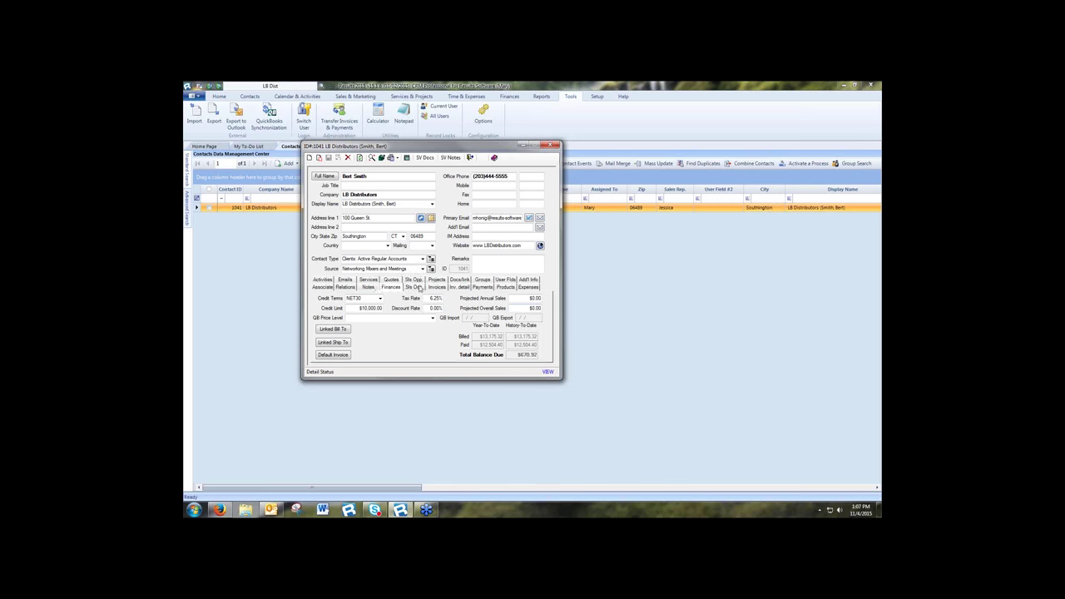
Step: Review the LB Distributors invoices and invoice line items in an enlarged record window, sorting the lines by product
left_click(434, 288)
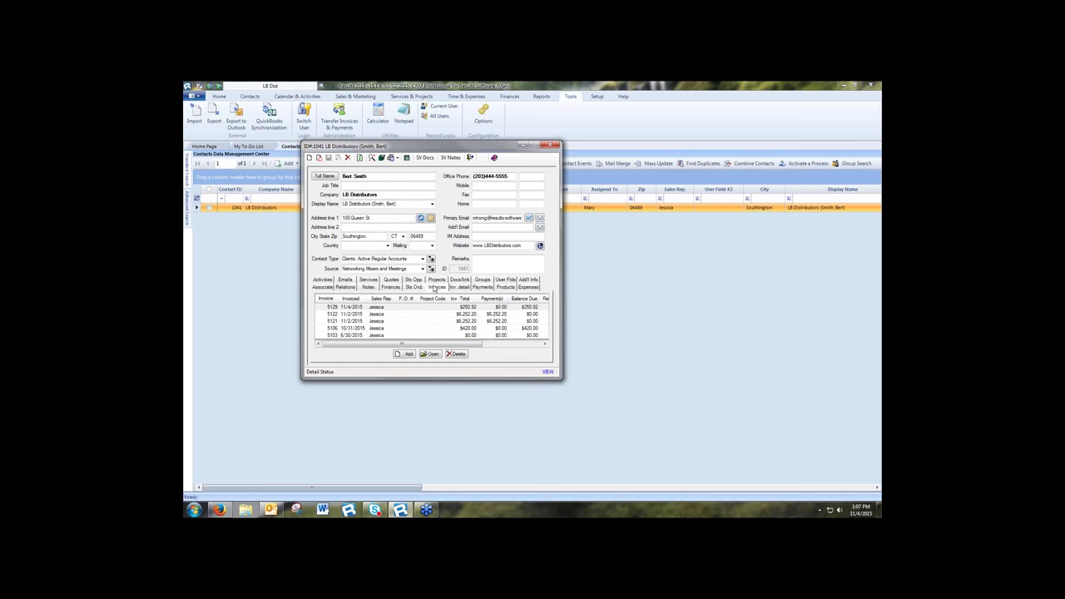
left_click(460, 287)
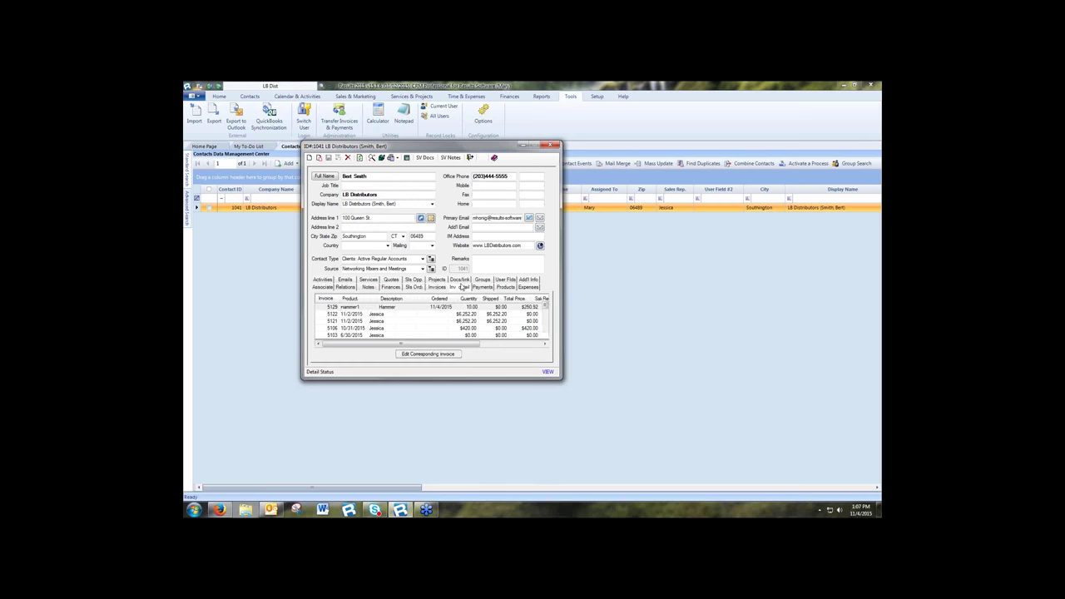
left_click_drag(455, 380, 456, 471)
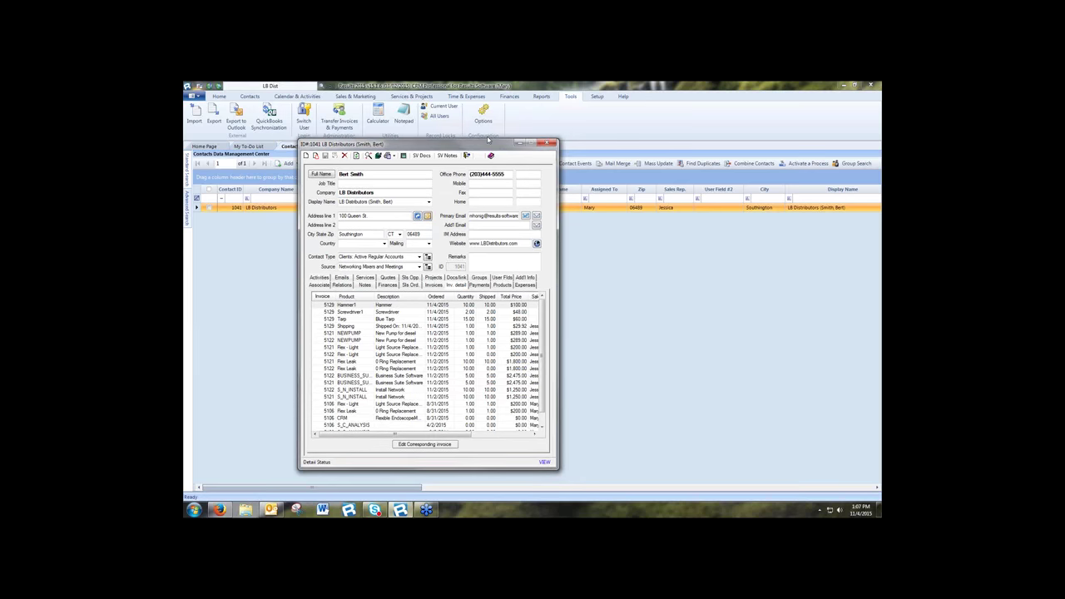
left_click_drag(511, 147, 475, 128)
left_click_drag(524, 453, 530, 465)
left_click(322, 280)
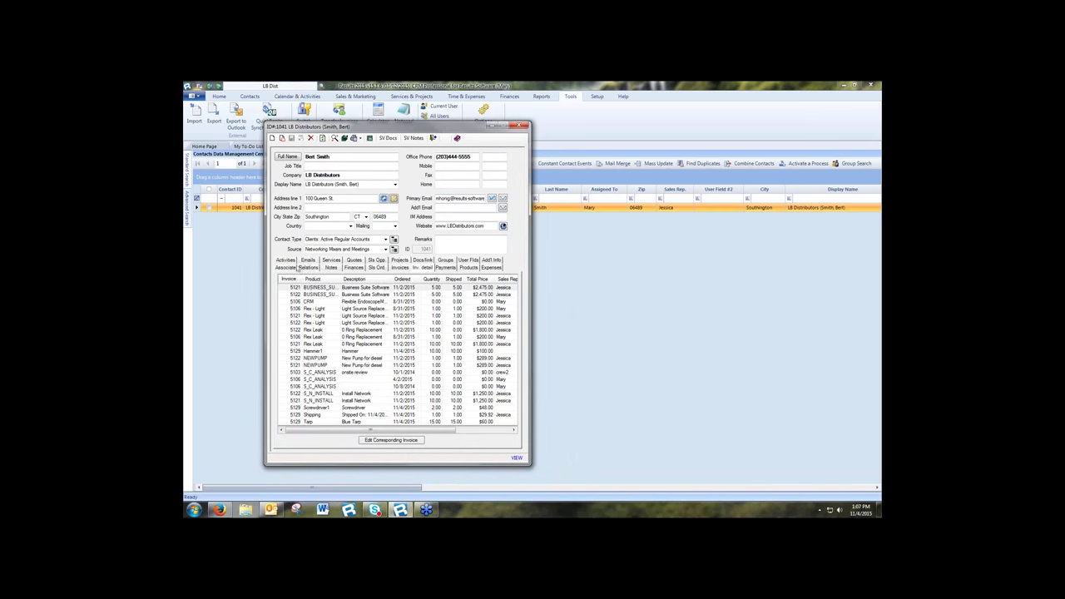
Step: Review the LB Distributors activity history and its emails, including the latest message about a requested quote
left_click(286, 262)
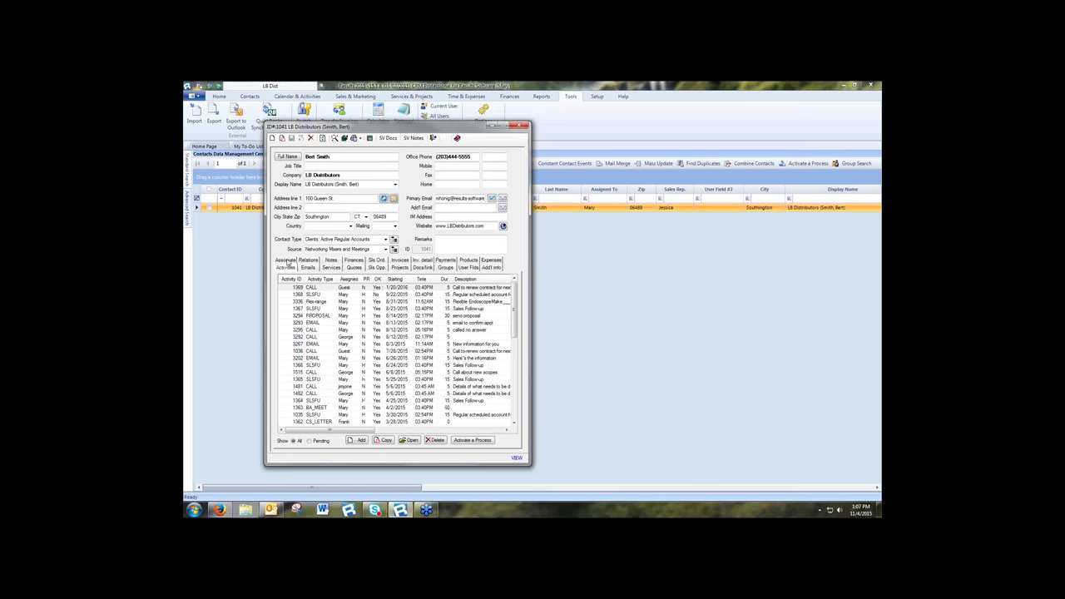
left_click(308, 267)
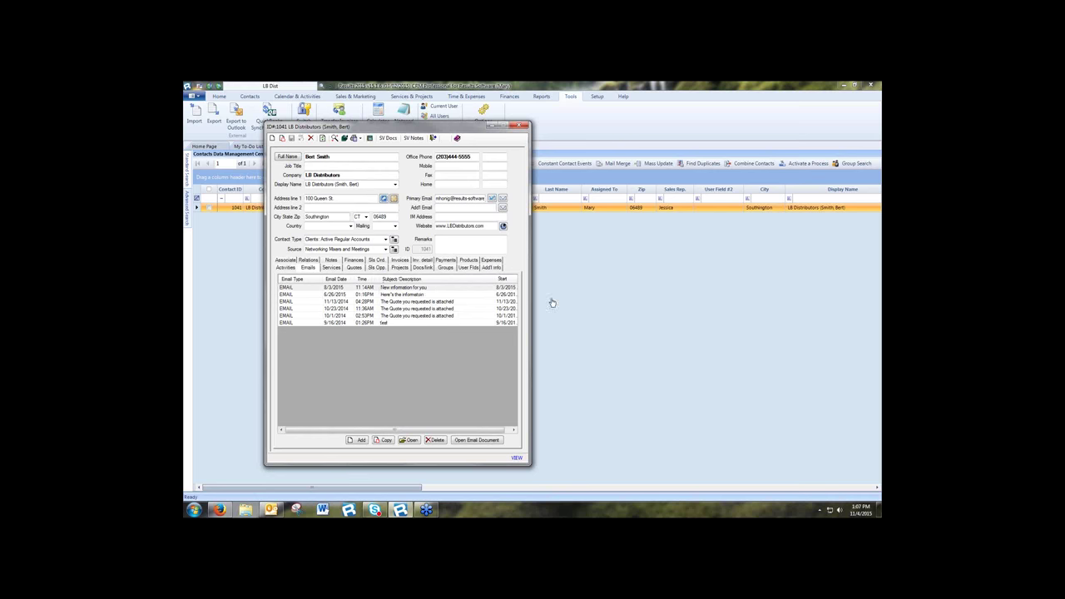
left_click(425, 288)
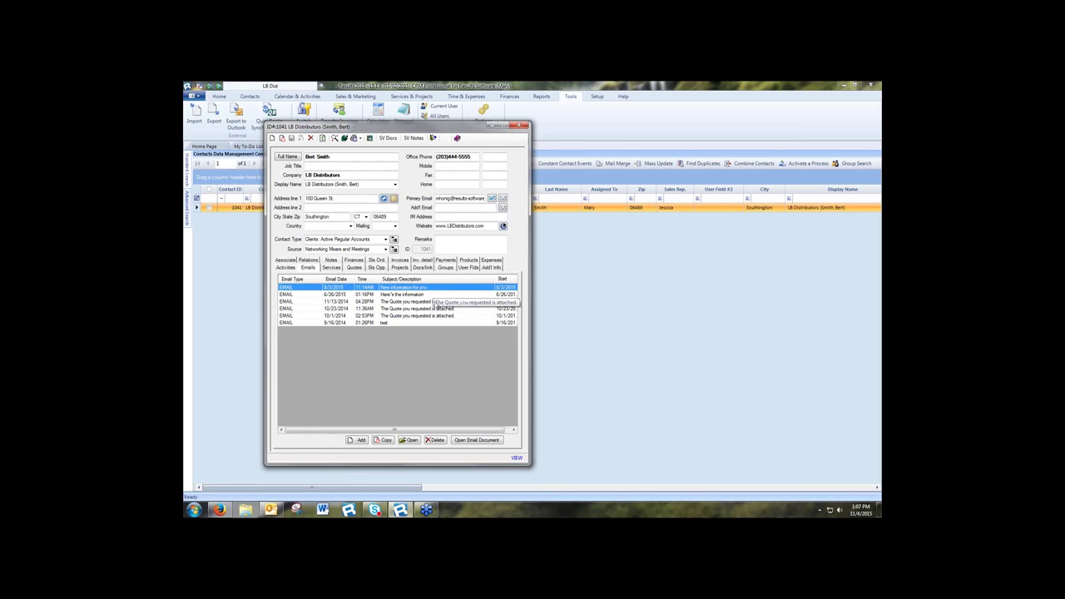
left_click(435, 302)
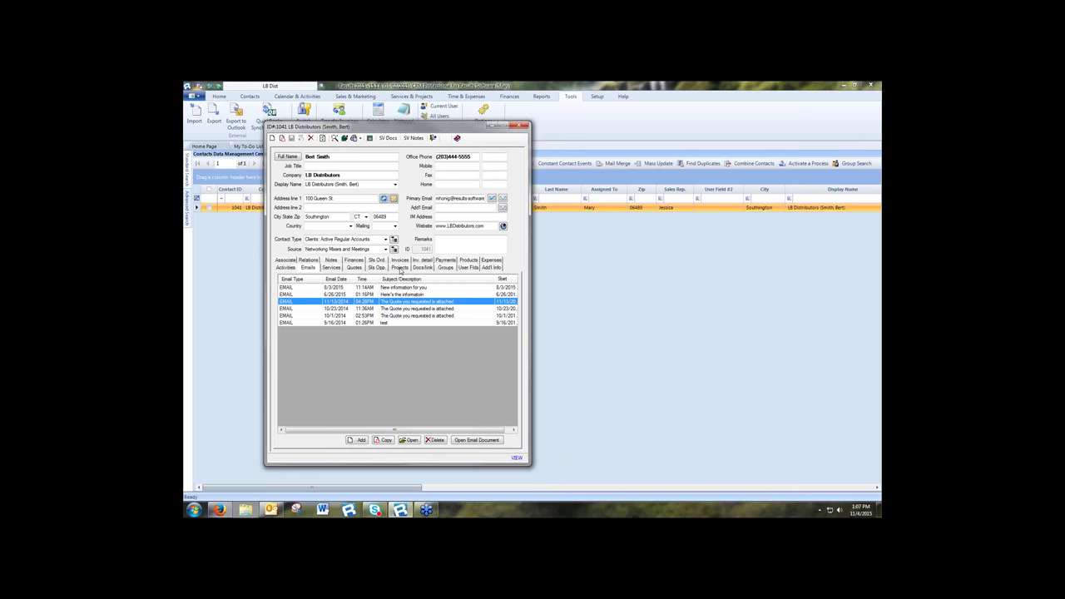
Step: Add a new quote for LB Distributors with the status ACTIVE and save it
left_click(357, 268)
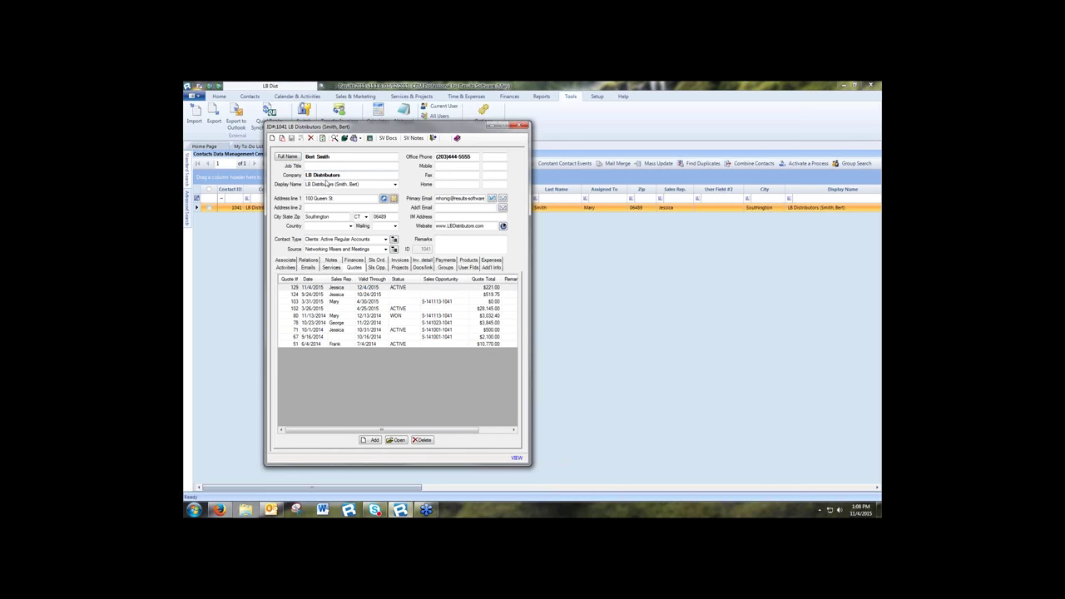
left_click(372, 440)
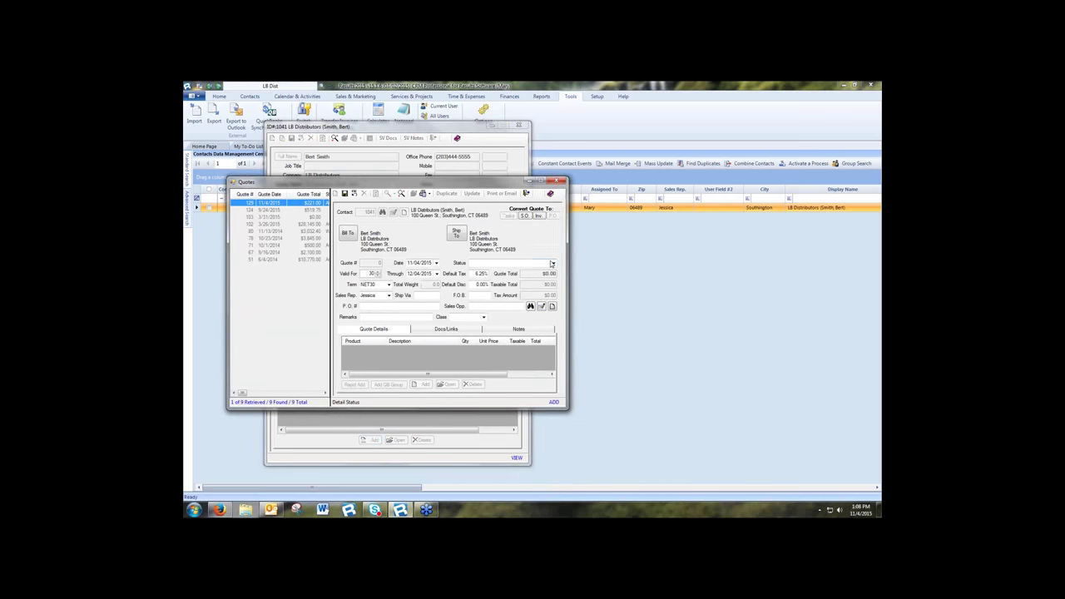
left_click(552, 264)
left_click(546, 284)
left_click(529, 271)
left_click(345, 193)
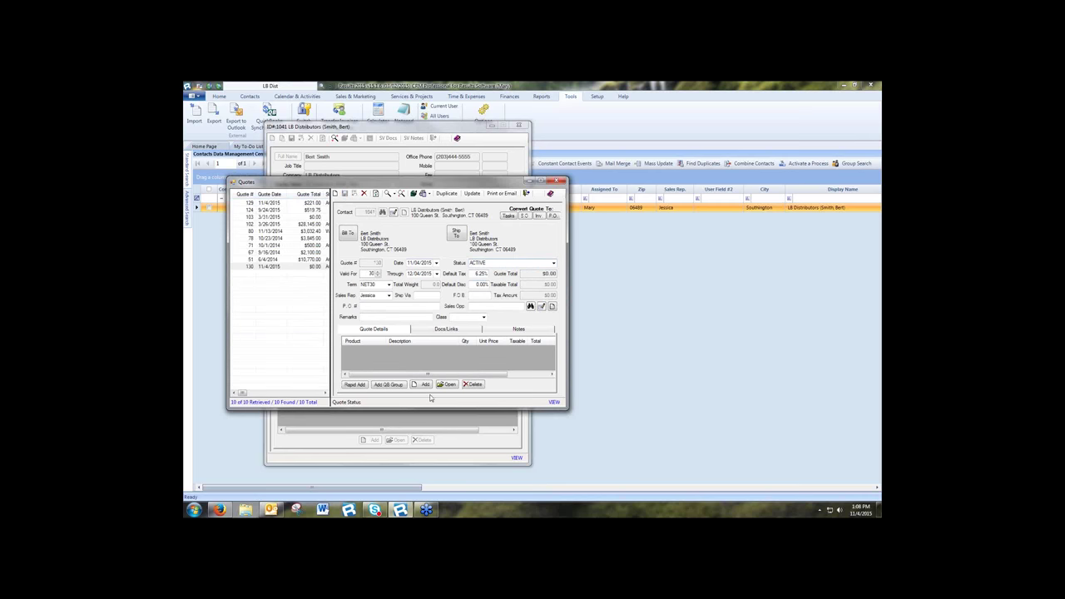
Step: Rapid-add 15 Tarp, 2 Screwdriver1 and 10 Hammer1 from the Favorites products to the quote
left_click(356, 386)
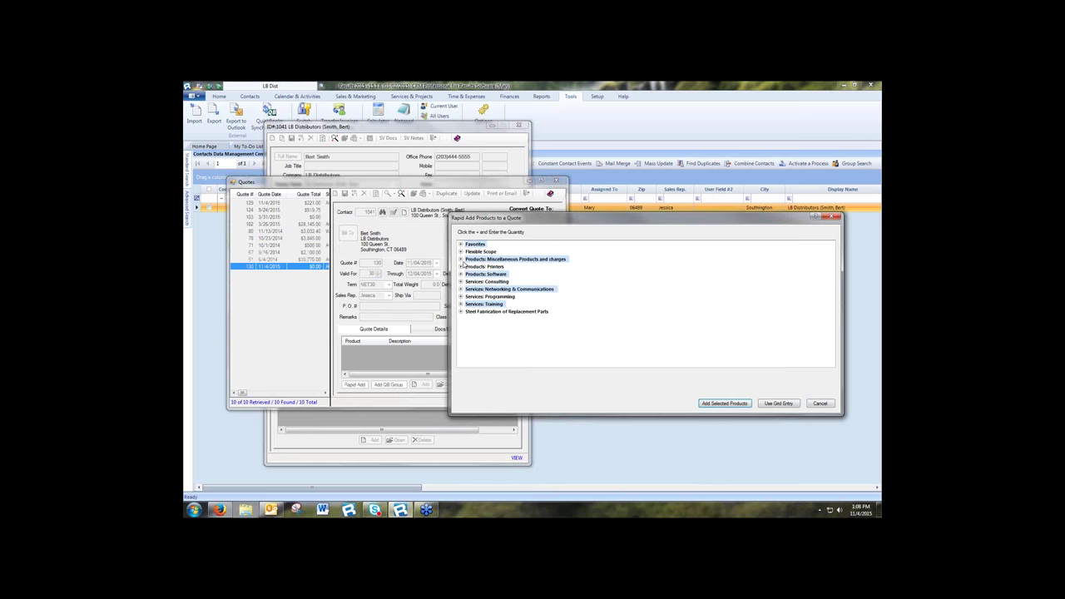
left_click(461, 245)
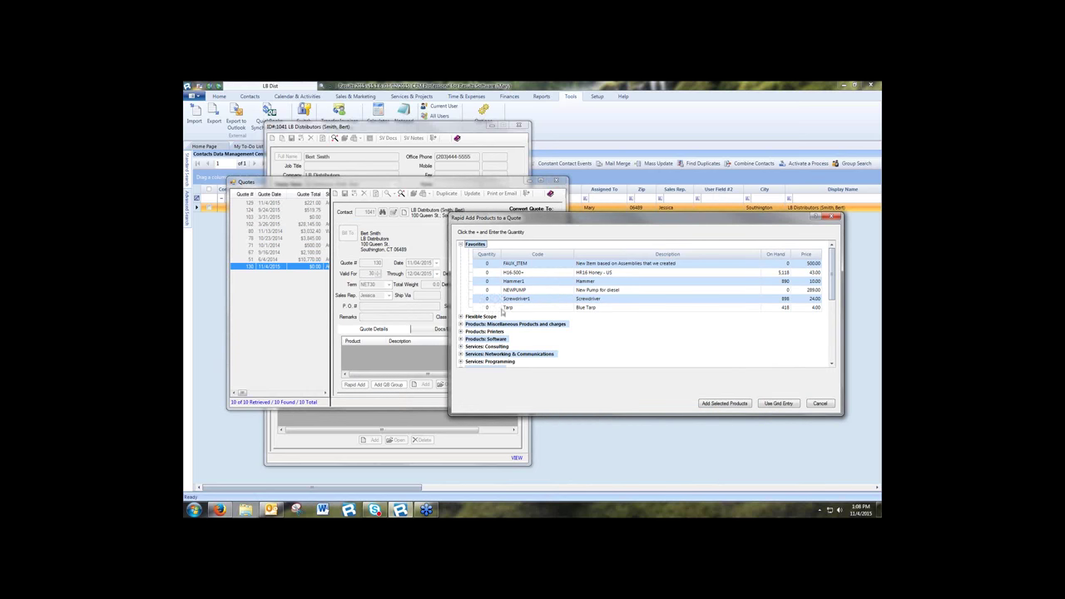
left_click(503, 309)
left_click(489, 308)
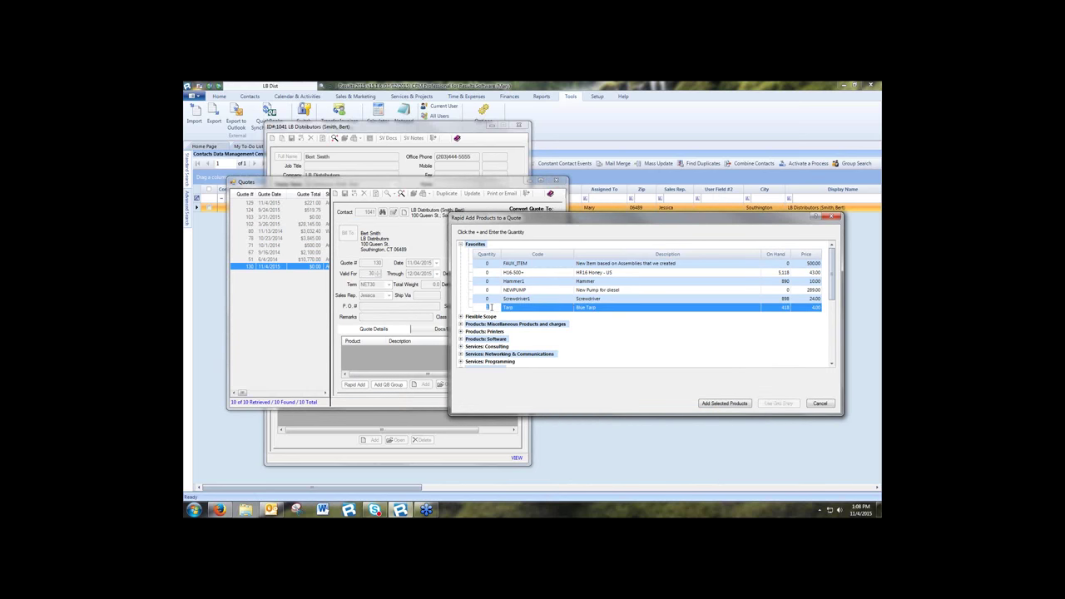
type("15")
left_click(487, 299)
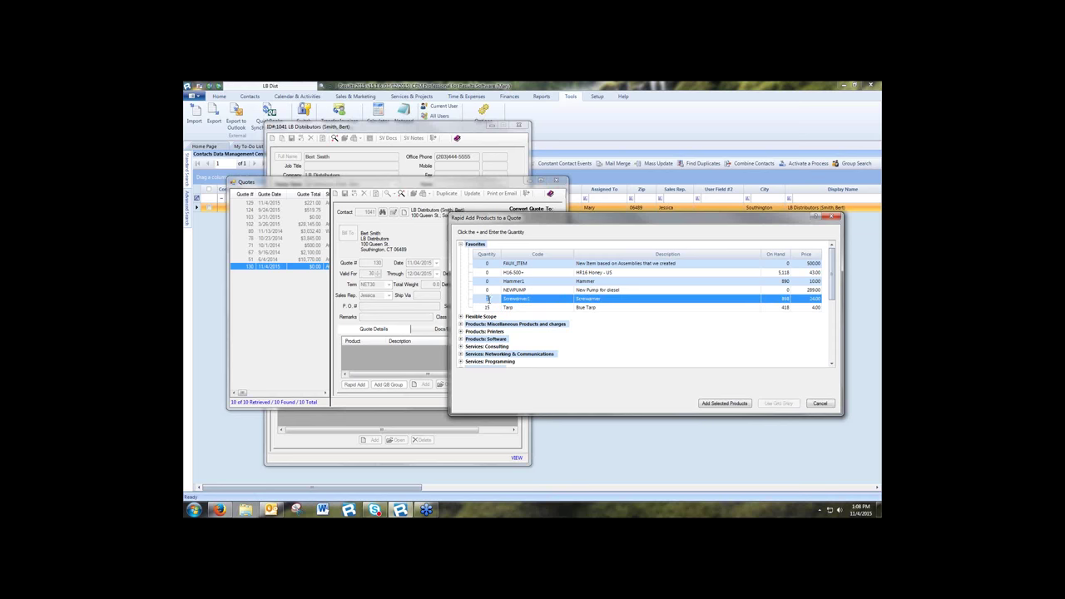
type("2")
left_click(487, 282)
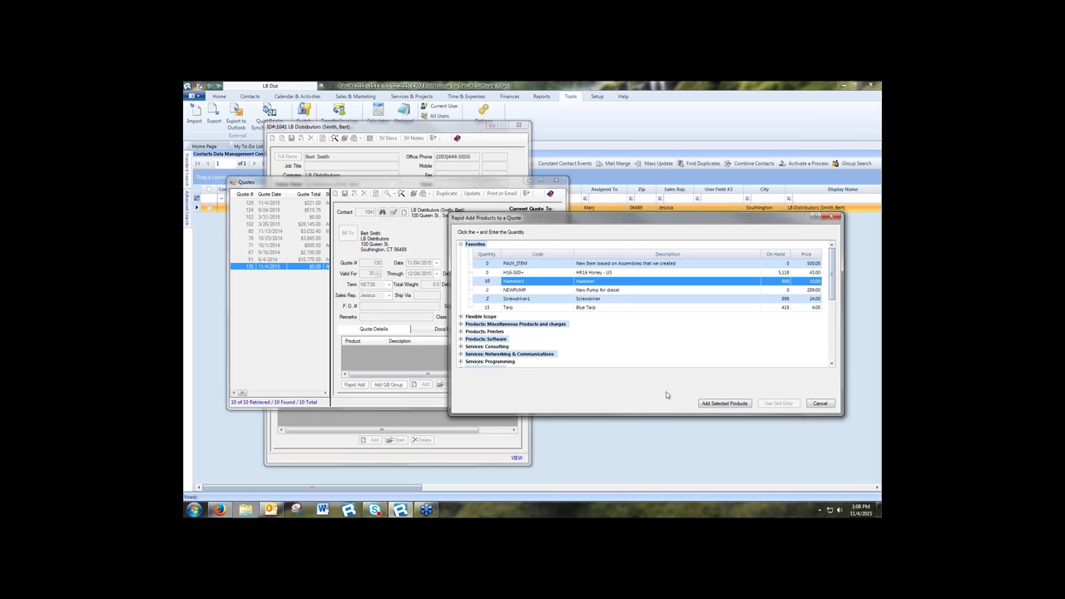
left_click(726, 404)
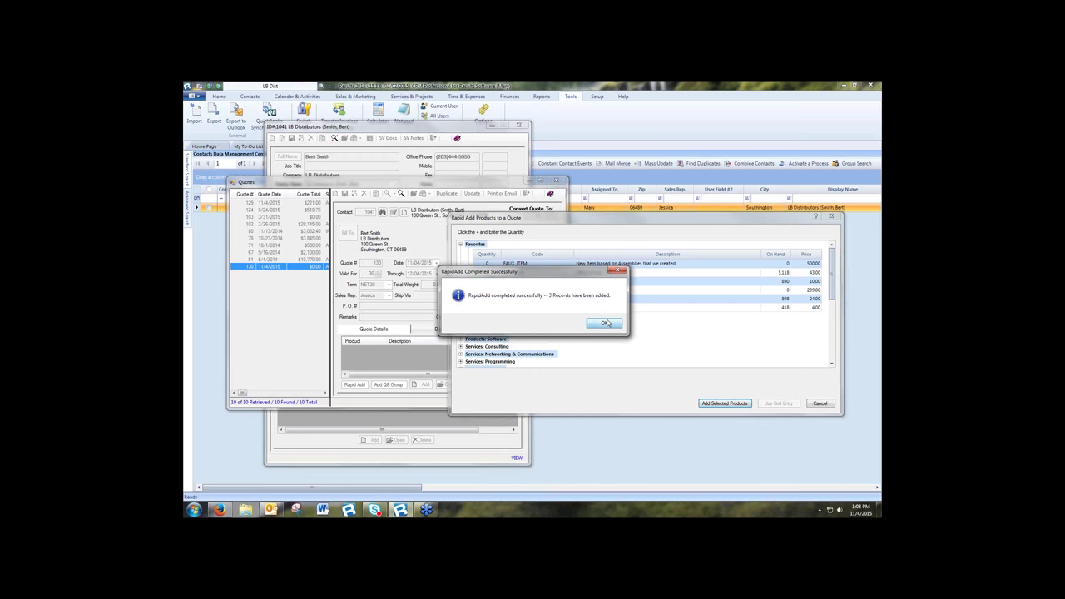
left_click(604, 323)
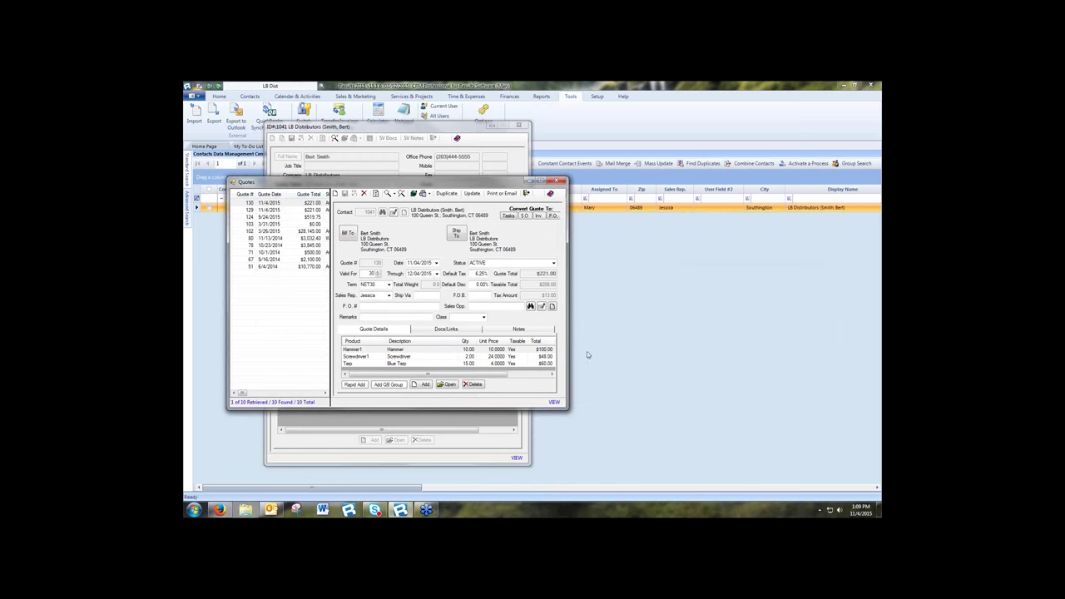
Step: Preview the new quote with the Quote Form report in an enlarged window and review it from letterhead to totals
left_click(503, 194)
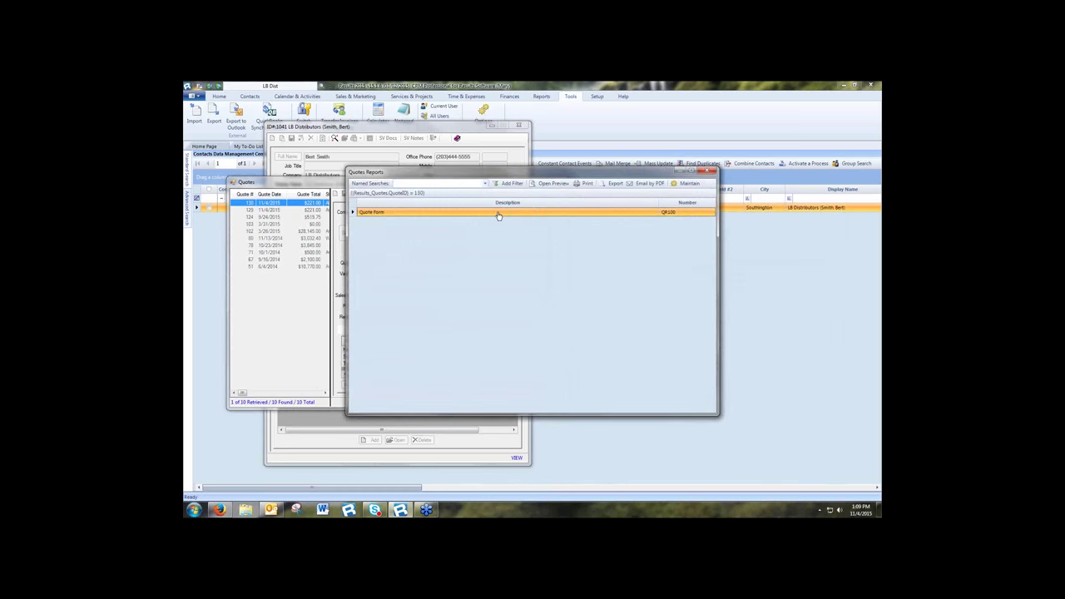
double_click(498, 215)
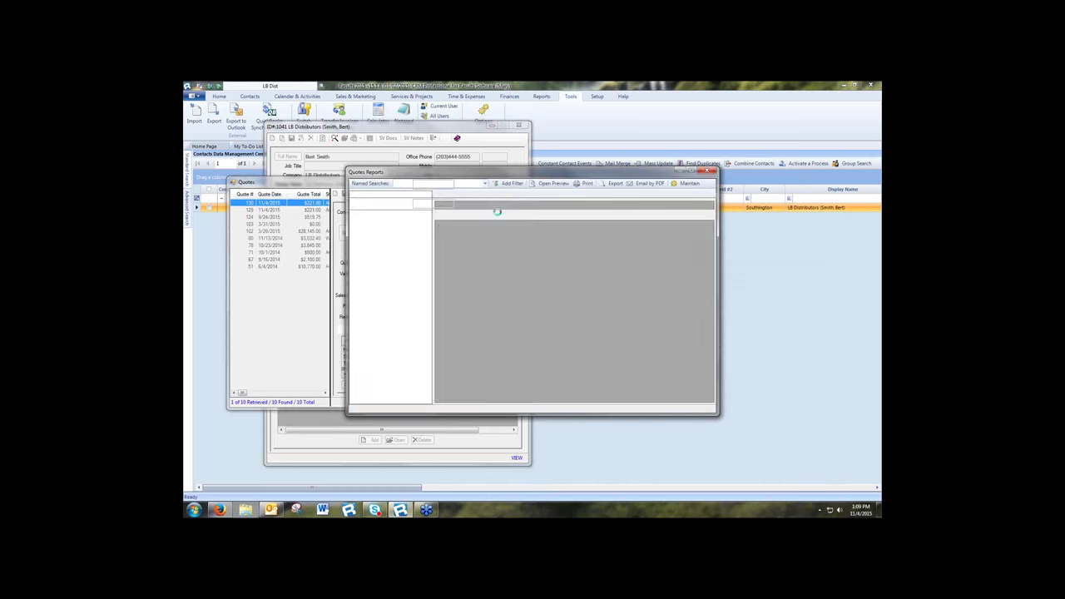
left_click_drag(641, 169, 591, 156)
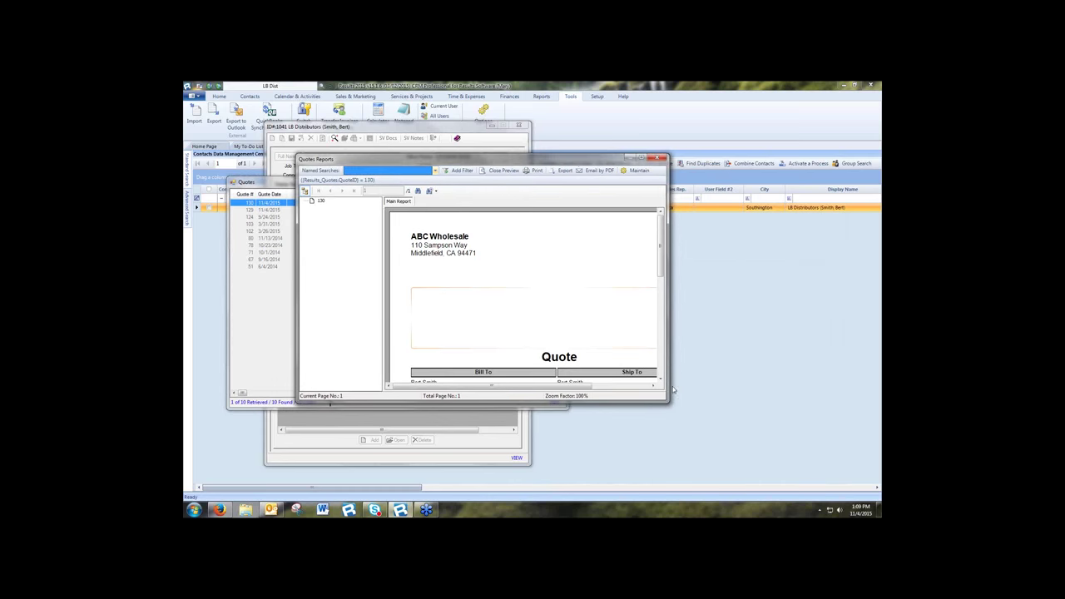
left_click_drag(669, 400, 798, 423)
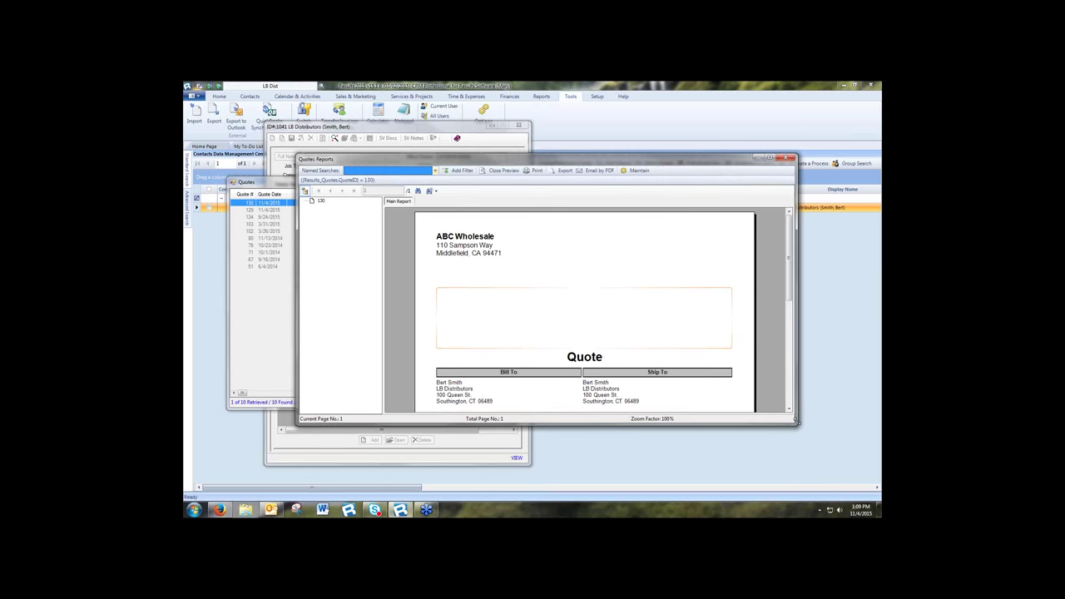
left_click_drag(792, 275, 793, 384)
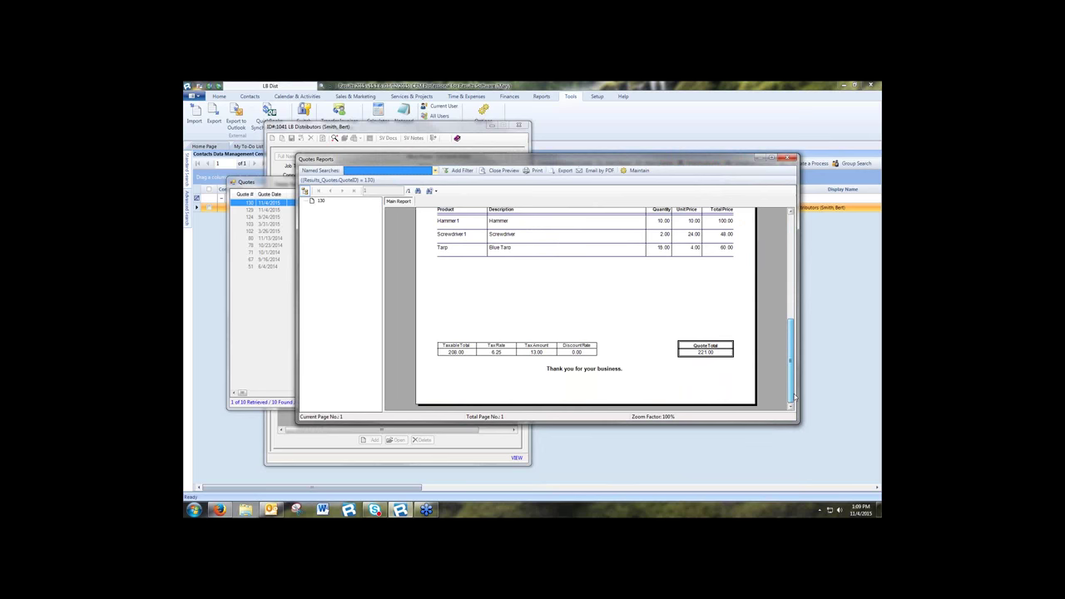
left_click_drag(793, 387, 792, 291)
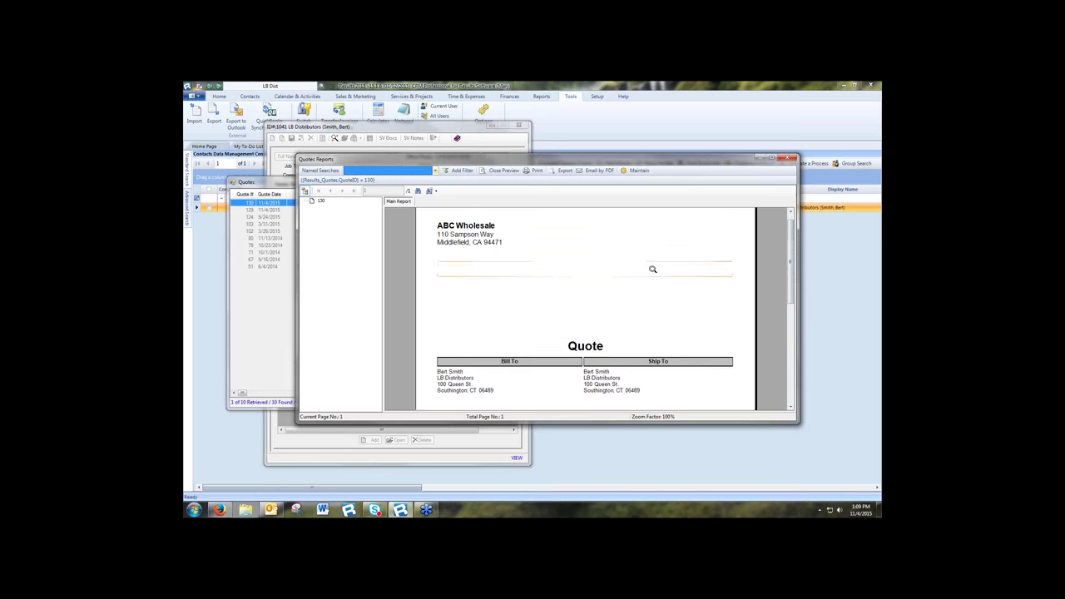
left_click_drag(793, 304, 794, 353)
scroll(794, 354, "up", 3)
Step: Email the quote as a PDF, adding a "Dear" greeting with the contact's first name on its own line above the message
left_click(607, 170)
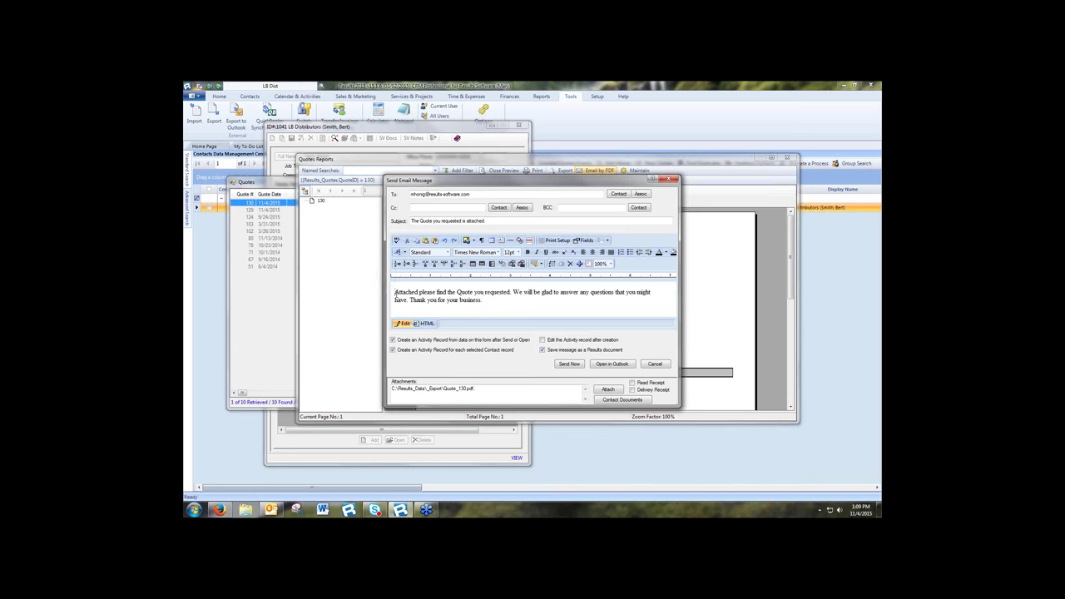
left_click(396, 292)
type("Dea")
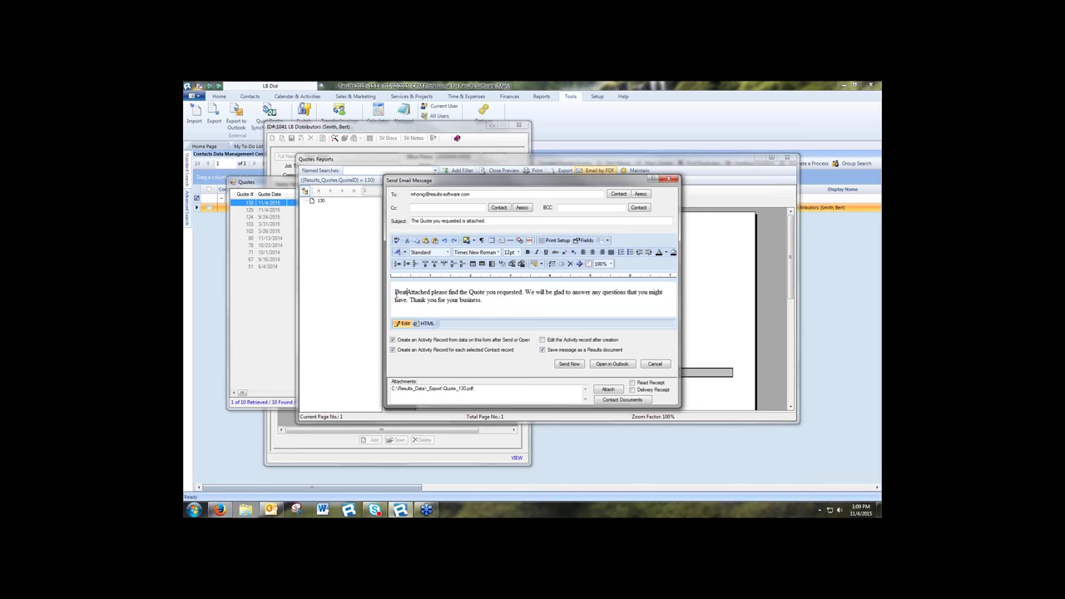
type("r Bert")
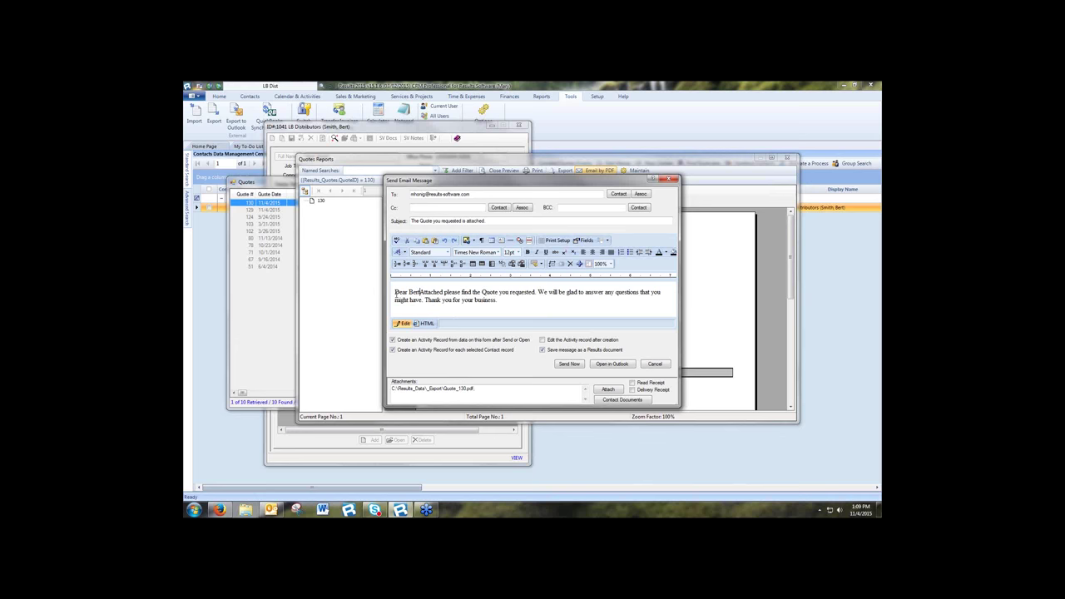
type(",")
key("Return")
key("Return")
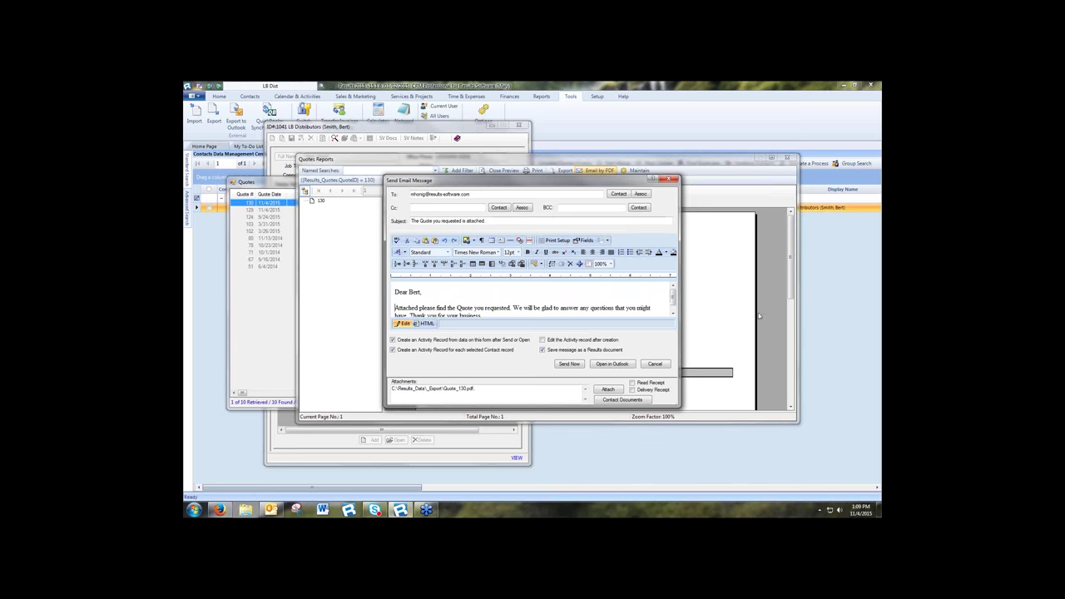
left_click(569, 364)
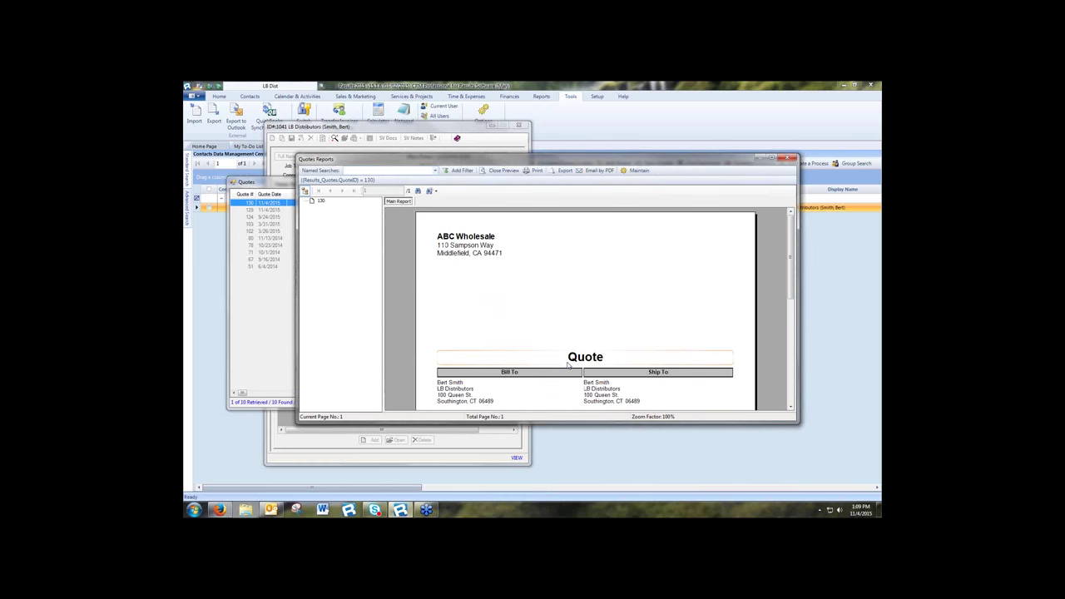
Step: Convert LB Distributors' newest quote to a sales order, and close the quote and contact records
left_click(791, 157)
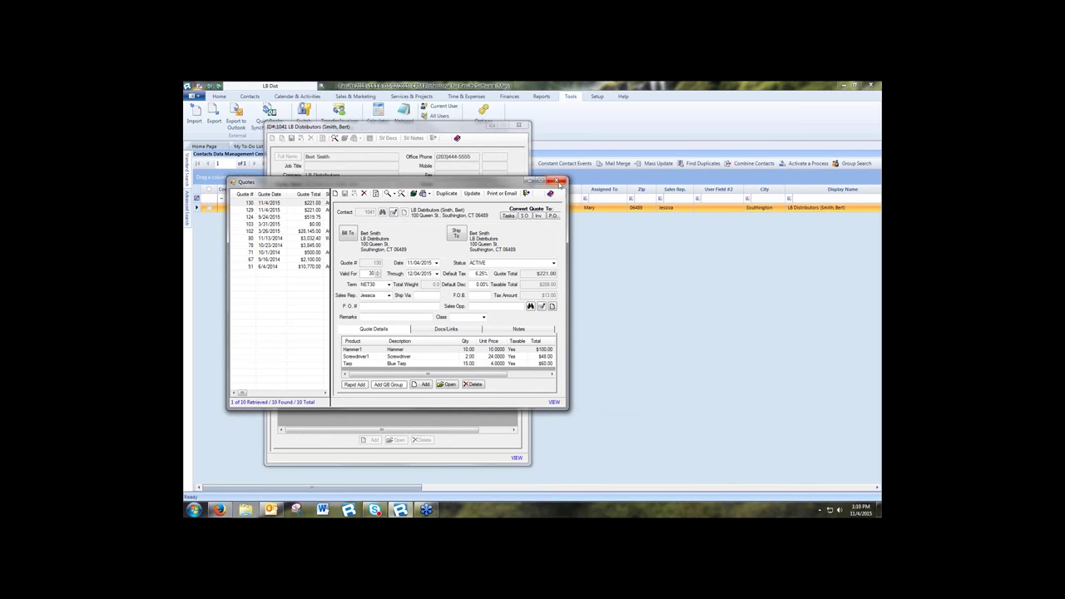
left_click(559, 182)
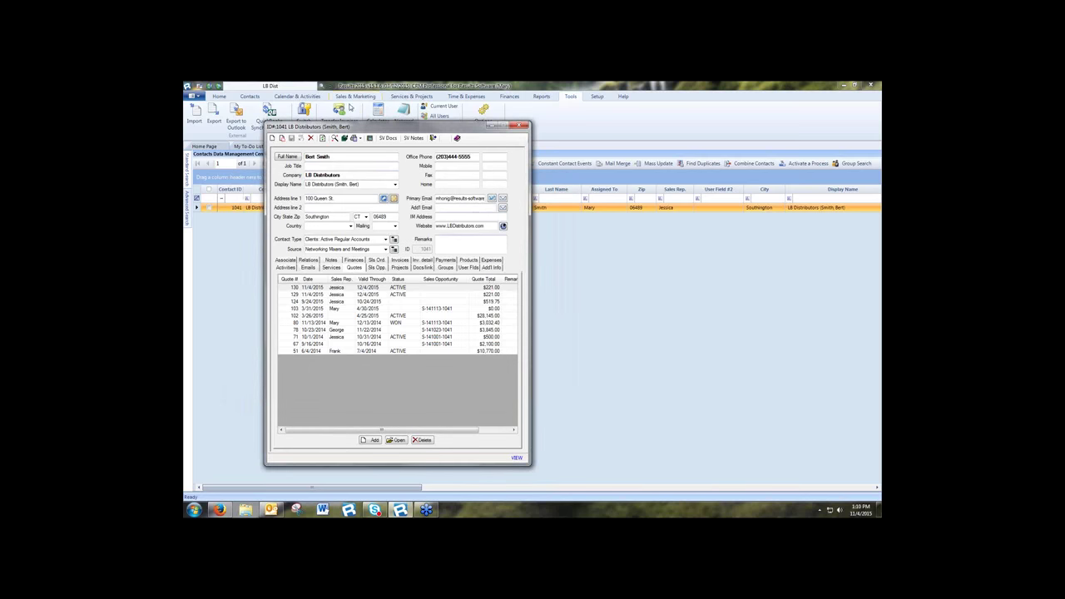
double_click(406, 294)
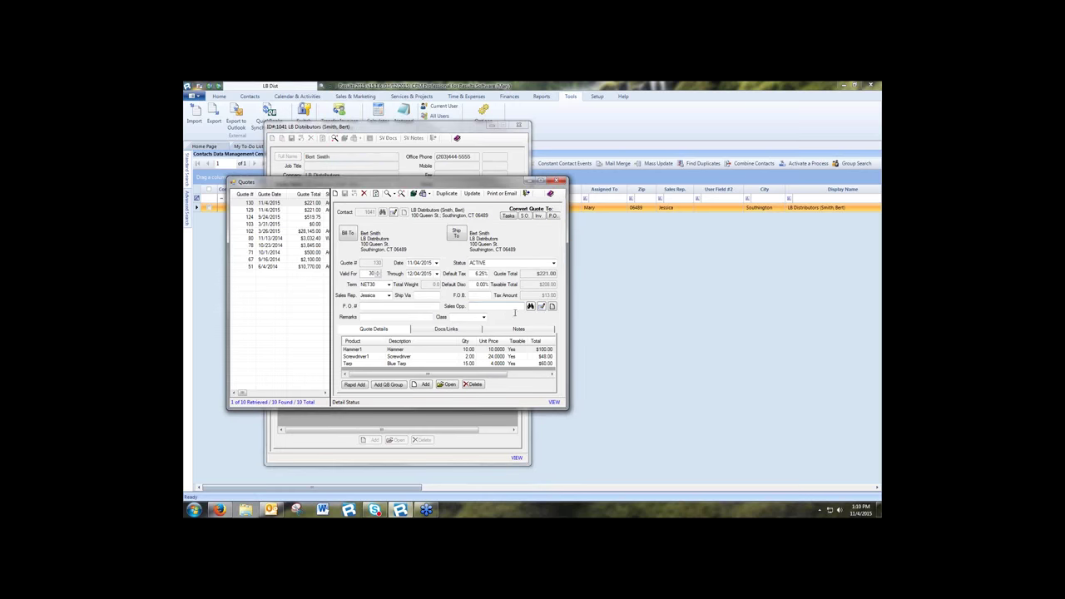
left_click(526, 217)
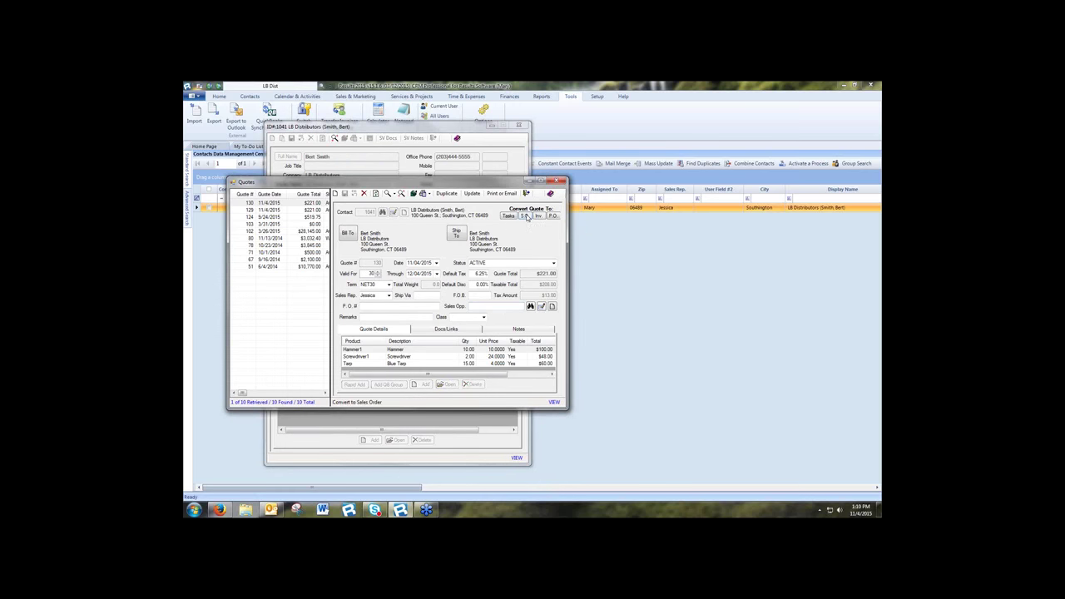
left_click(539, 321)
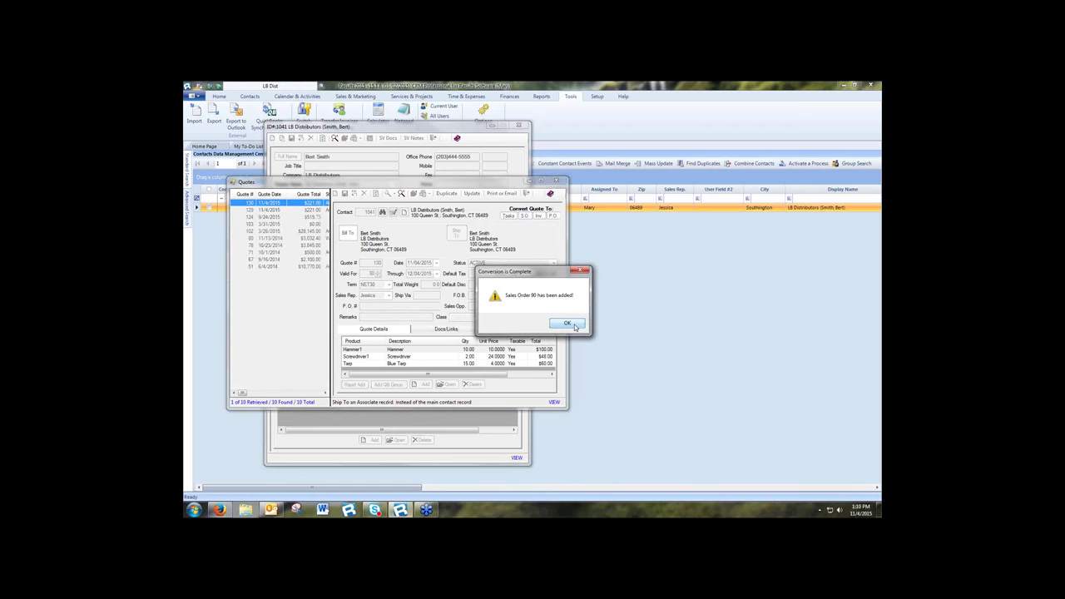
left_click(574, 326)
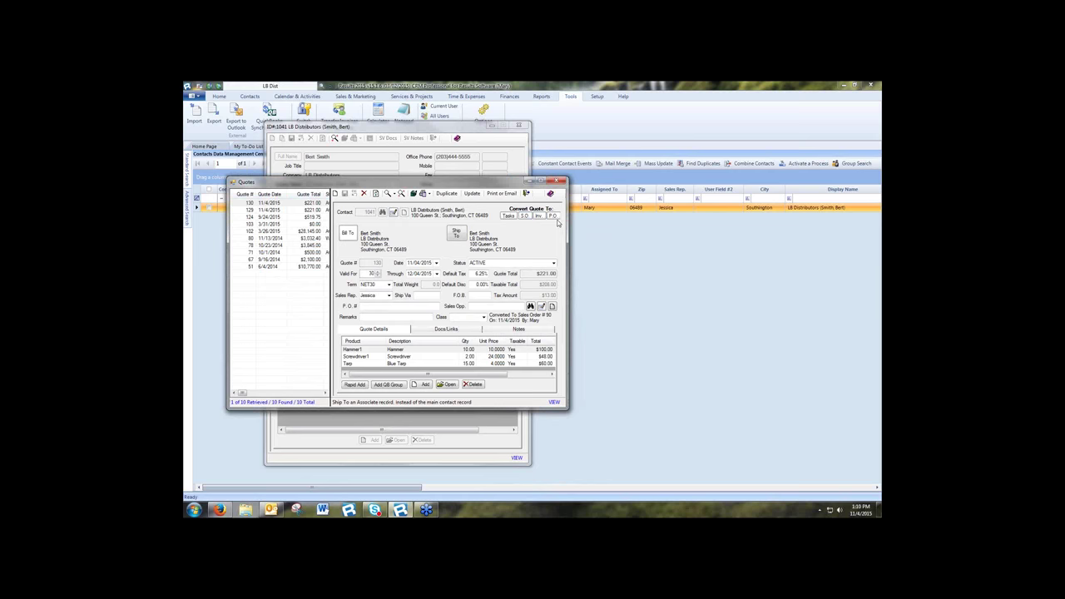
left_click(557, 181)
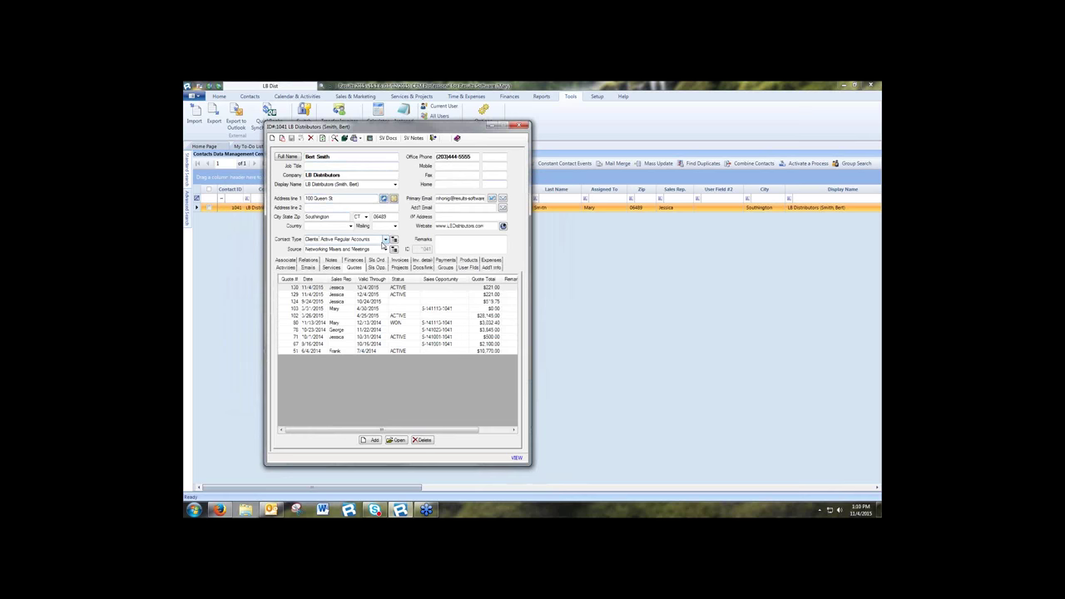
left_click(524, 127)
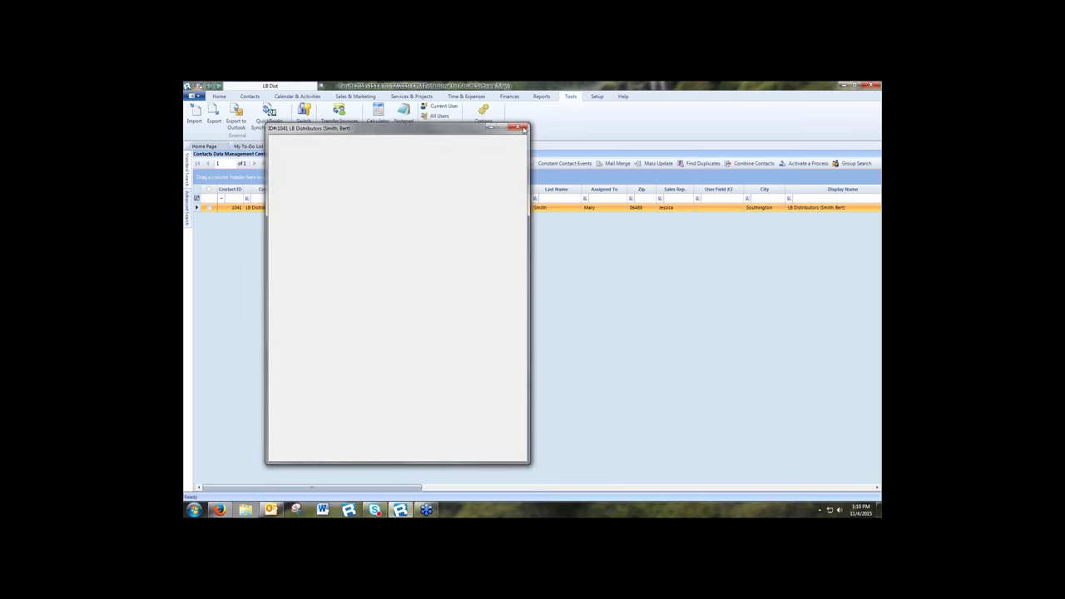
Step: Open the QuickBooks synchronization settings and include Sales Orders in the data to export to QuickBooks
left_click(277, 125)
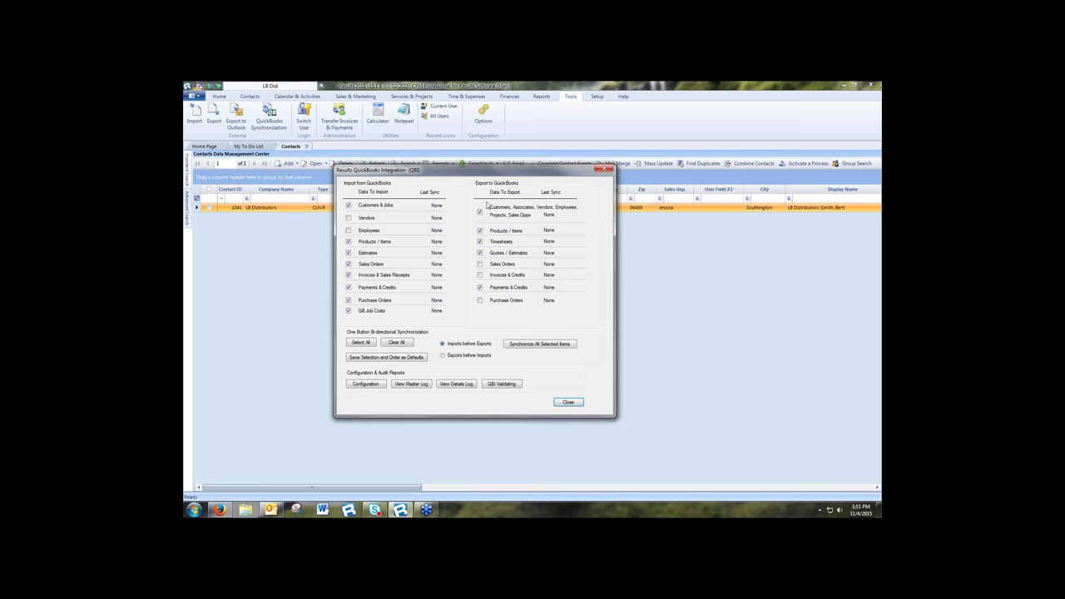
left_click(480, 264)
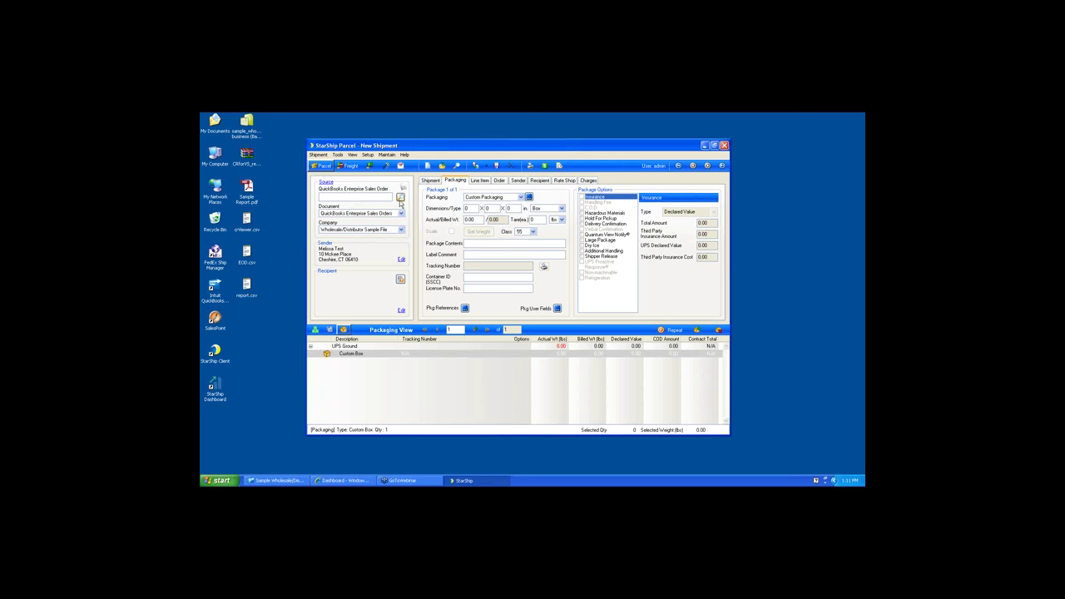
Step: In StarShip, examine the carriers and the QuickBooks Enterprise source document types available for a new shipment
left_click(431, 180)
left_click(471, 198)
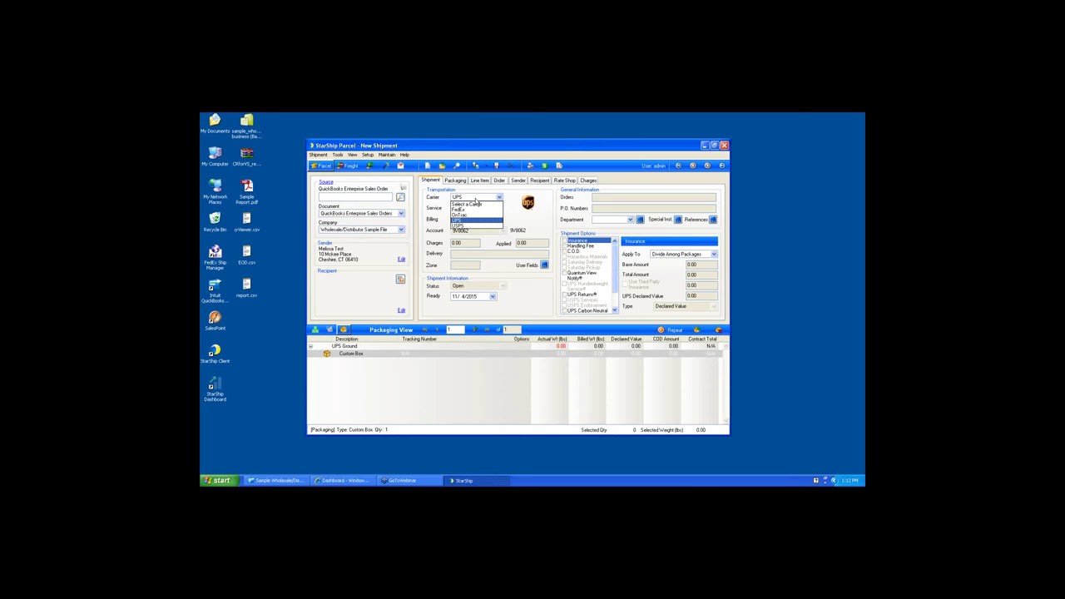
left_click(429, 197)
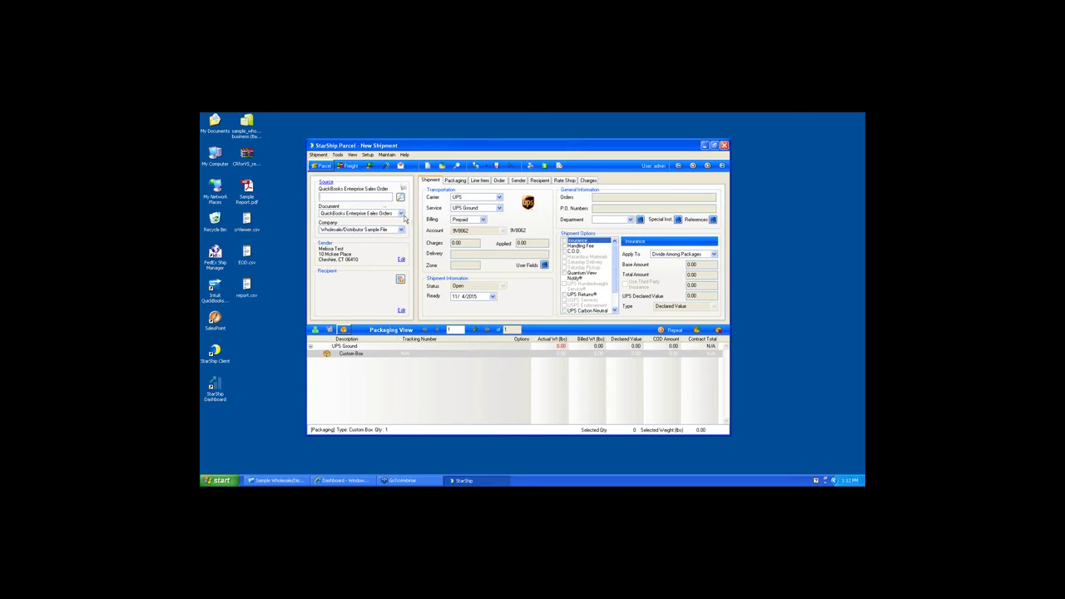
left_click(404, 217)
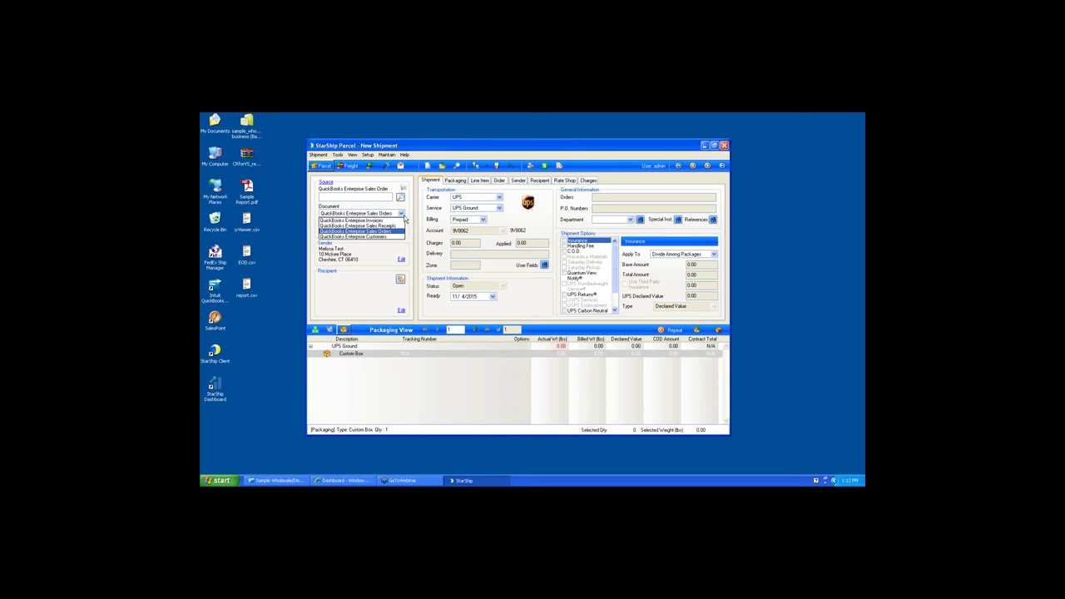
left_click(408, 218)
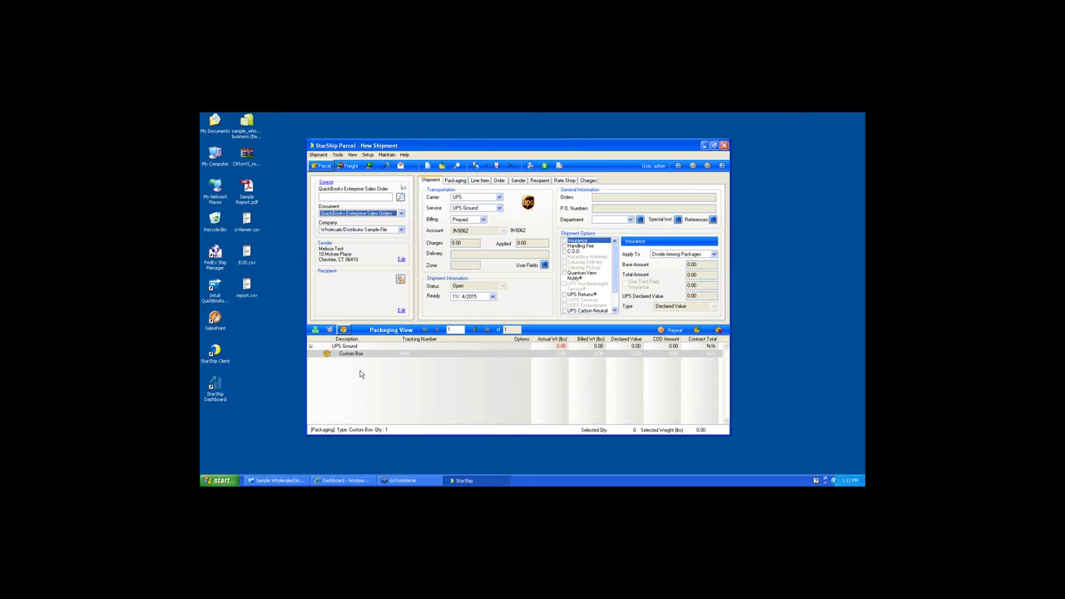
Step: Load the QuickBooks Enterprise sales order into the new shipment by its order number
left_click(365, 198)
type("1228")
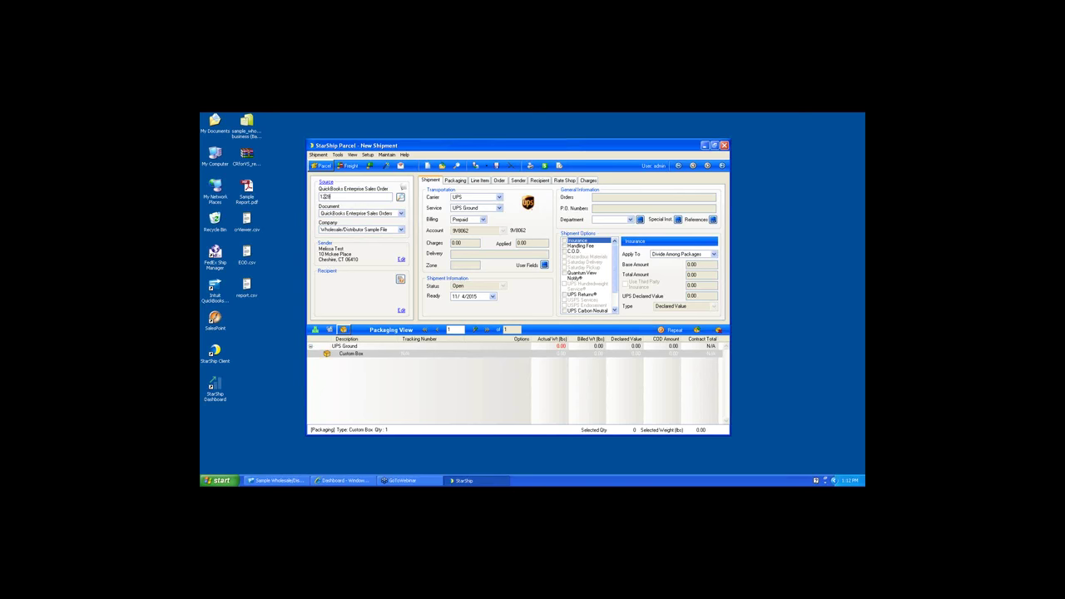
left_click(402, 198)
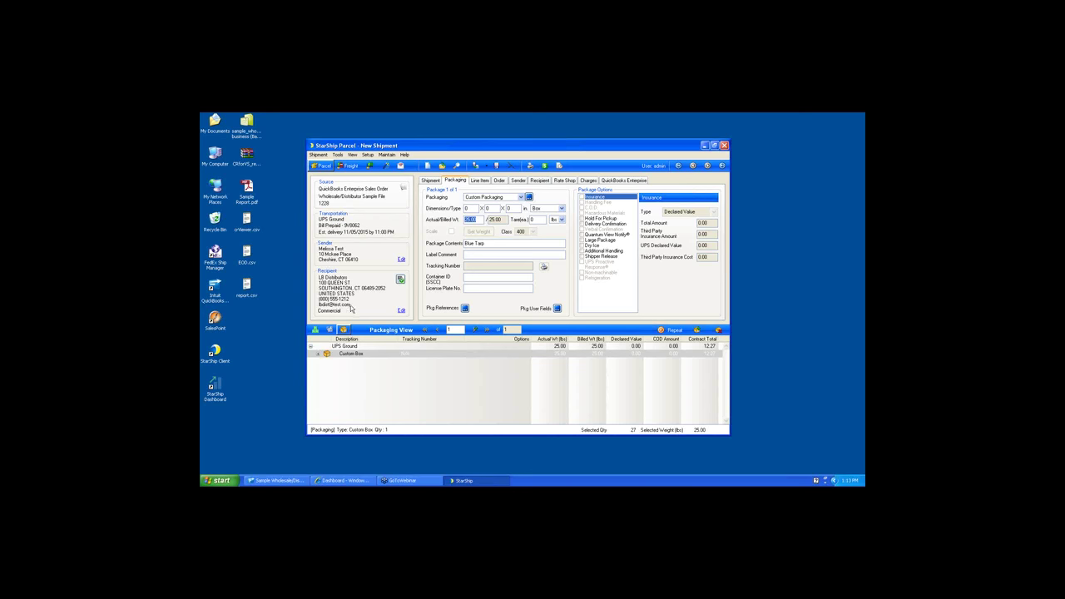
Step: Add a second package to the shipment and move the Hammer1 item from the first package into it
right_click(350, 361)
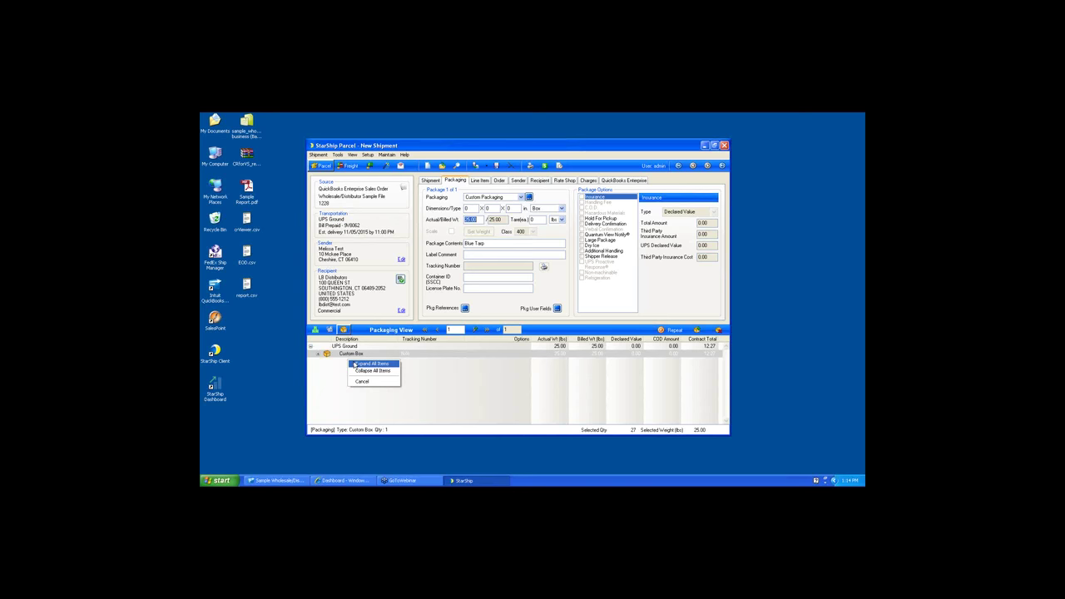
left_click(356, 365)
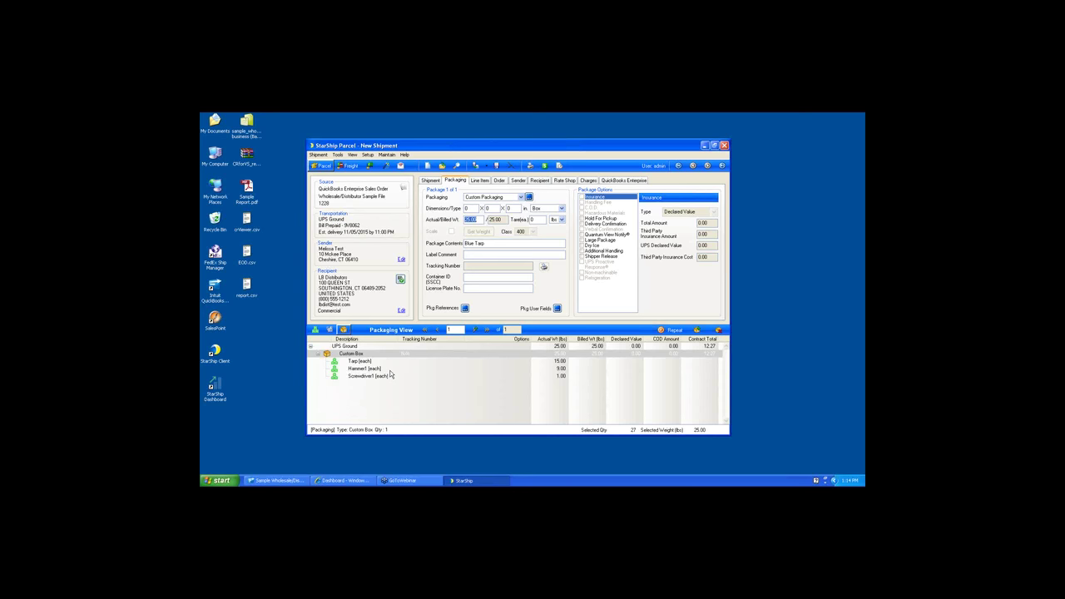
left_click(696, 331)
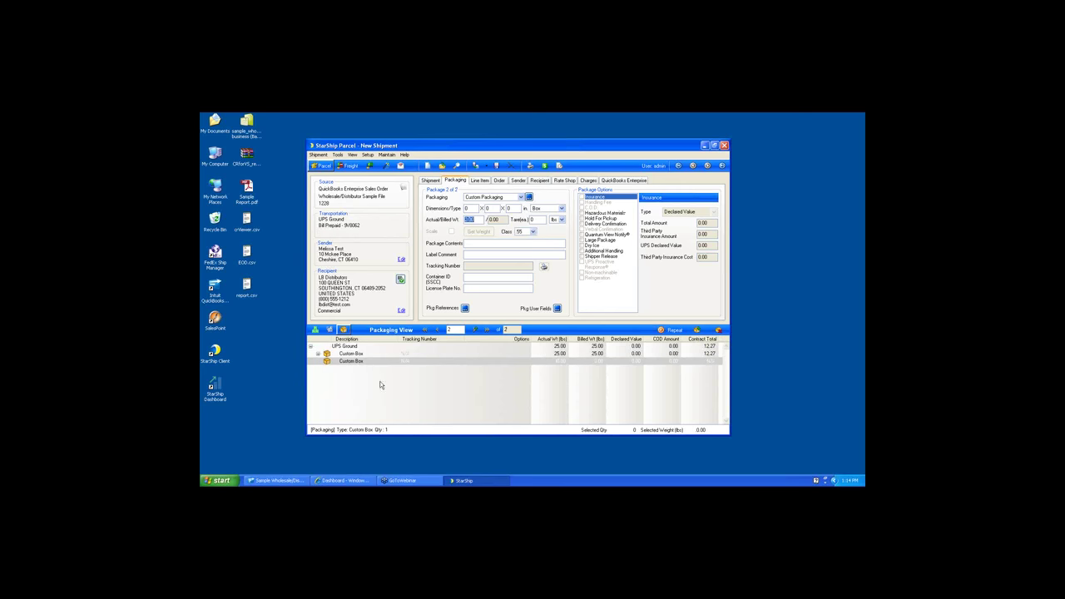
right_click(342, 353)
left_click(348, 359)
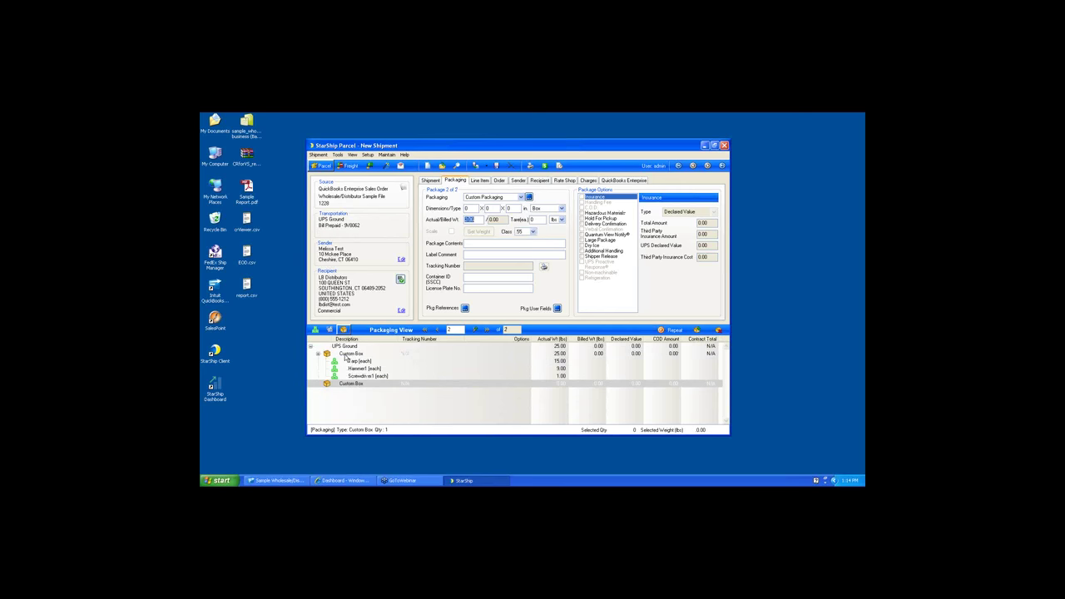
left_click_drag(357, 368, 374, 388)
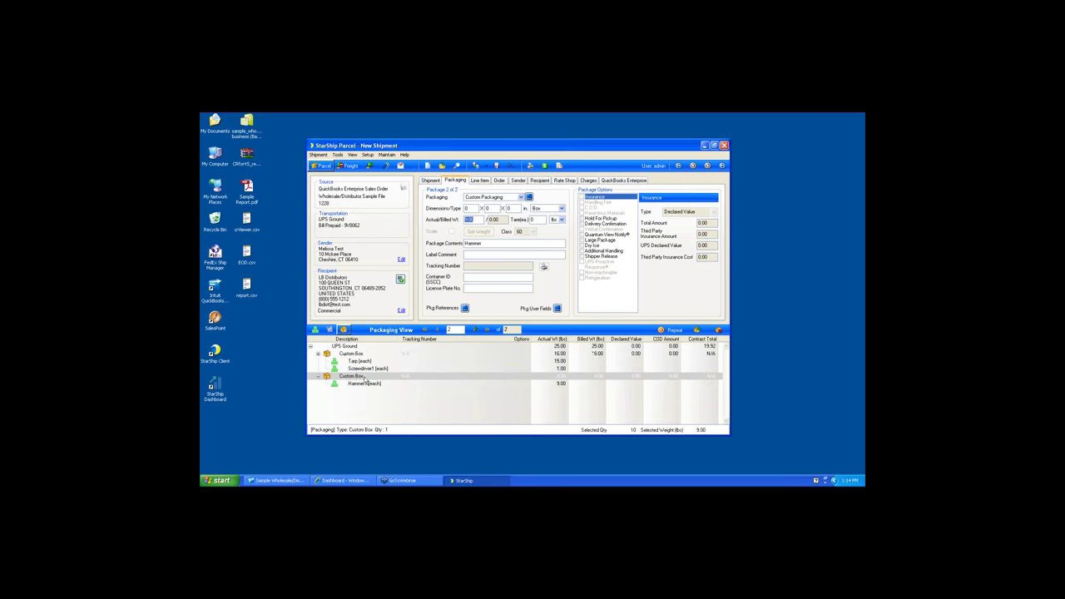
Step: Set the packaging of the first package, holding Tarp and Screwdriver1, to Medium Box
left_click(353, 354)
right_click(356, 356)
left_click(360, 358)
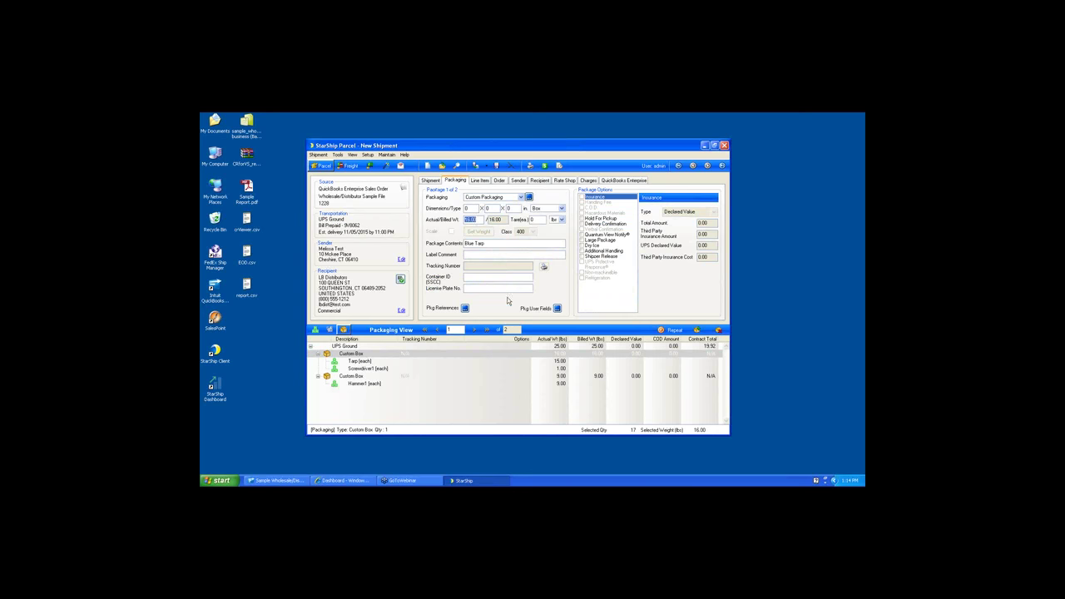
left_click(522, 198)
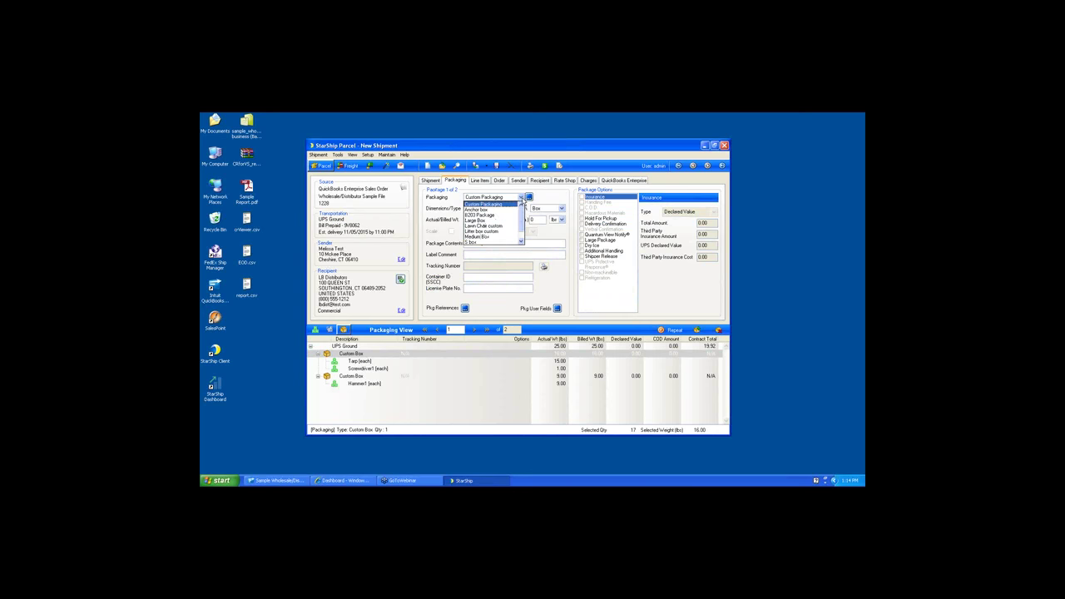
left_click(501, 237)
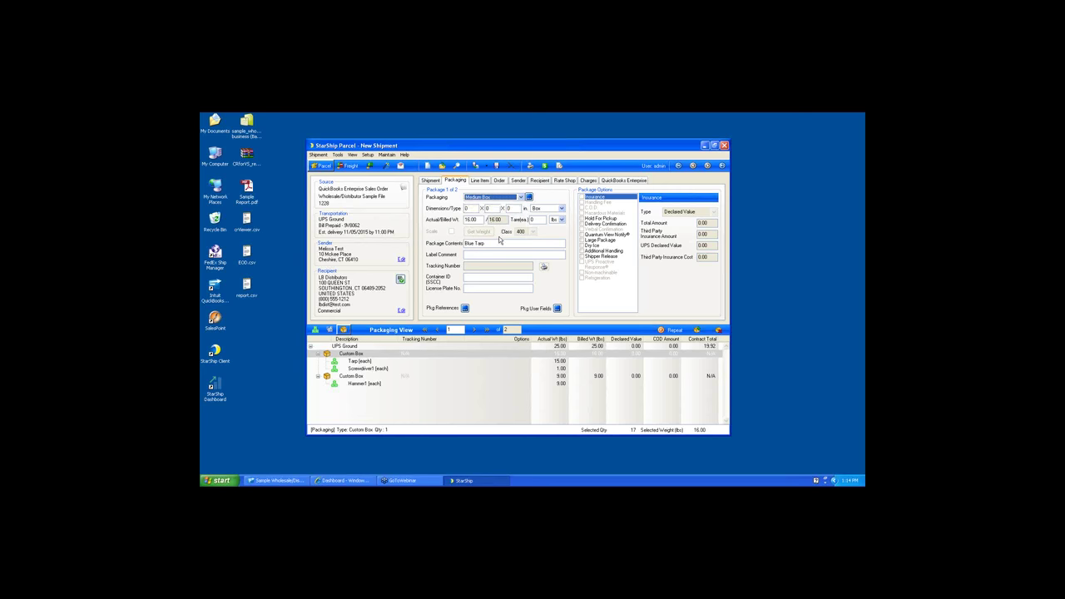
Step: Set the packaging of the second package, holding the hammers, to Small Box
left_click(353, 361)
left_click(521, 197)
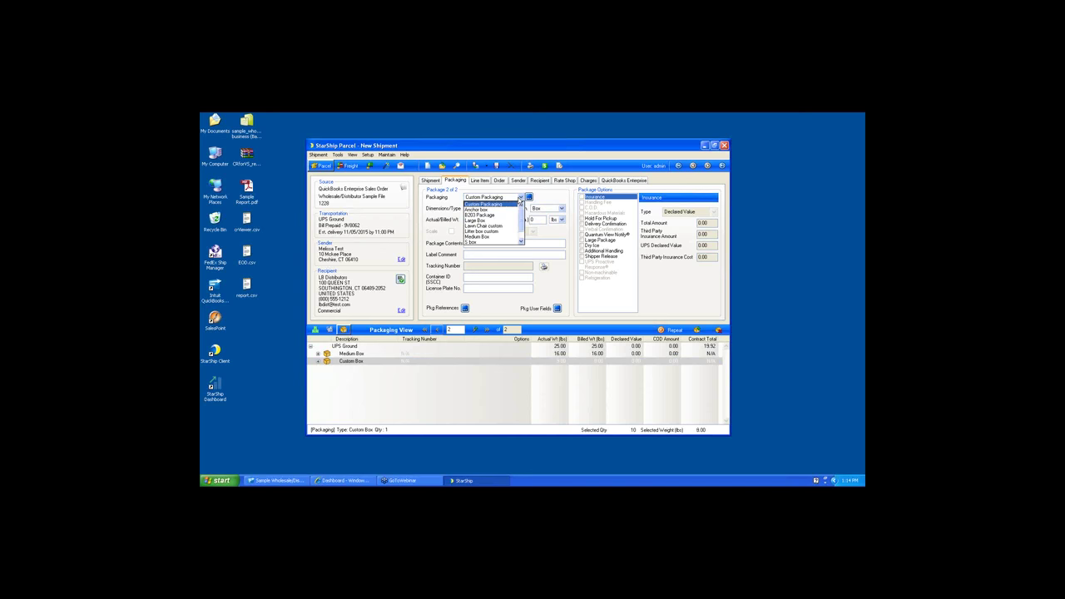
left_click(492, 239)
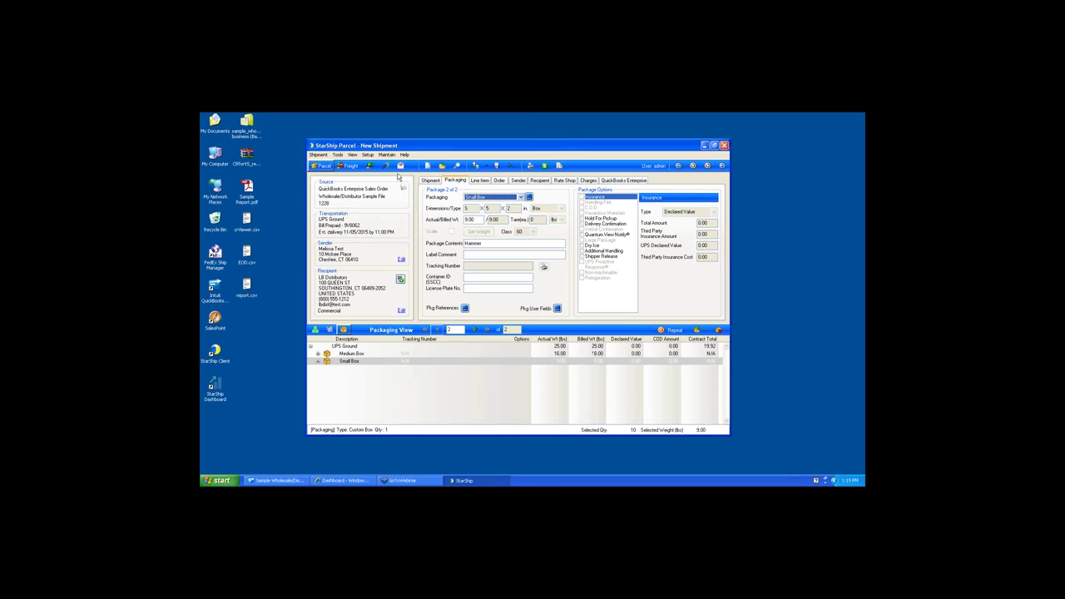
Step: Sort the maintained inventory items by item number and open the 1Tarp item to examine its details
left_click(389, 155)
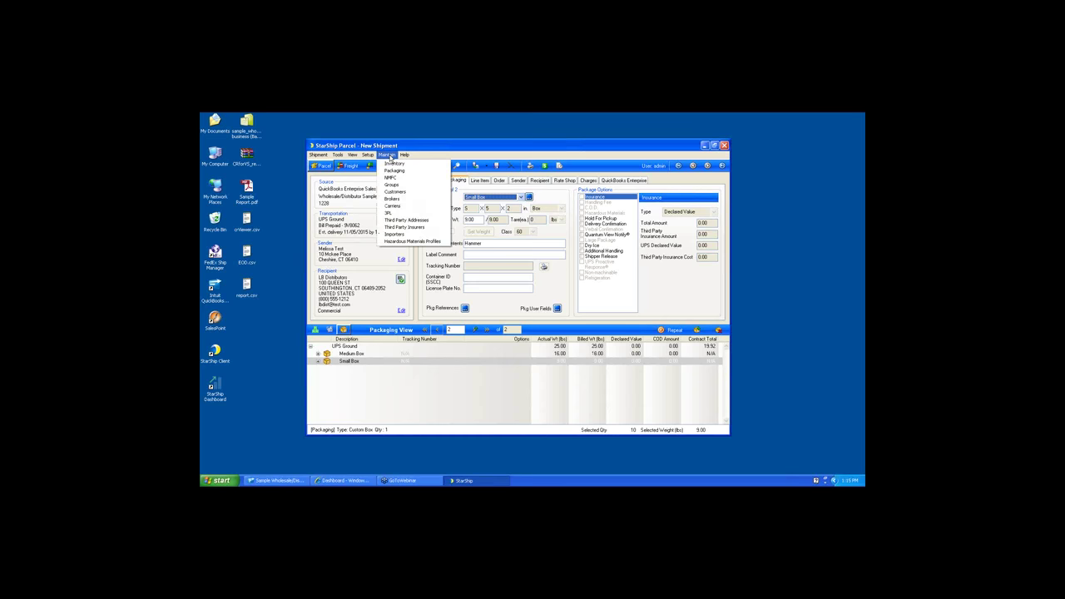
left_click(396, 164)
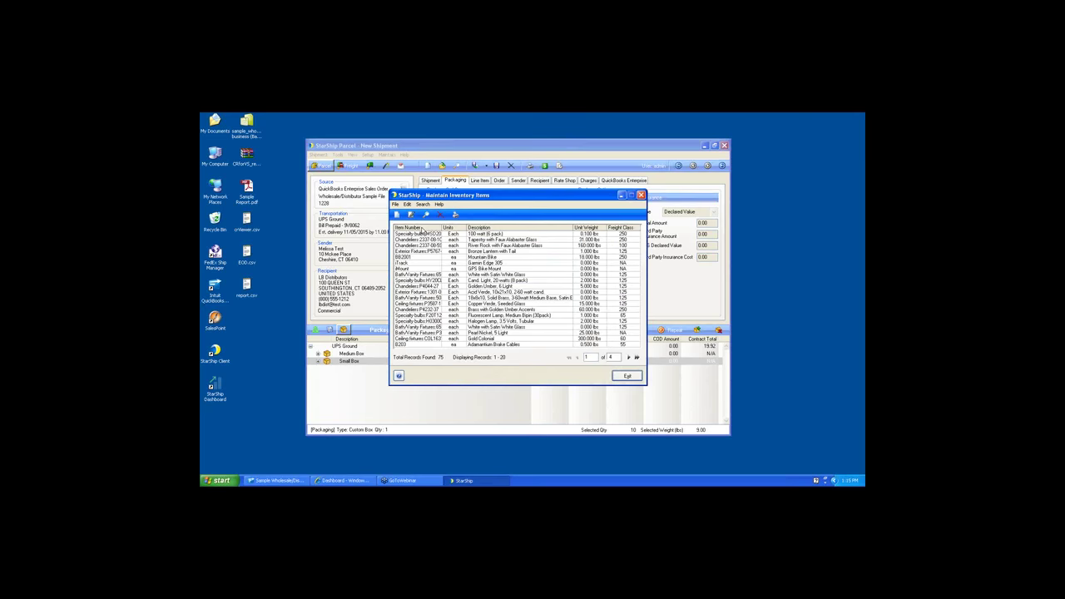
left_click(422, 229)
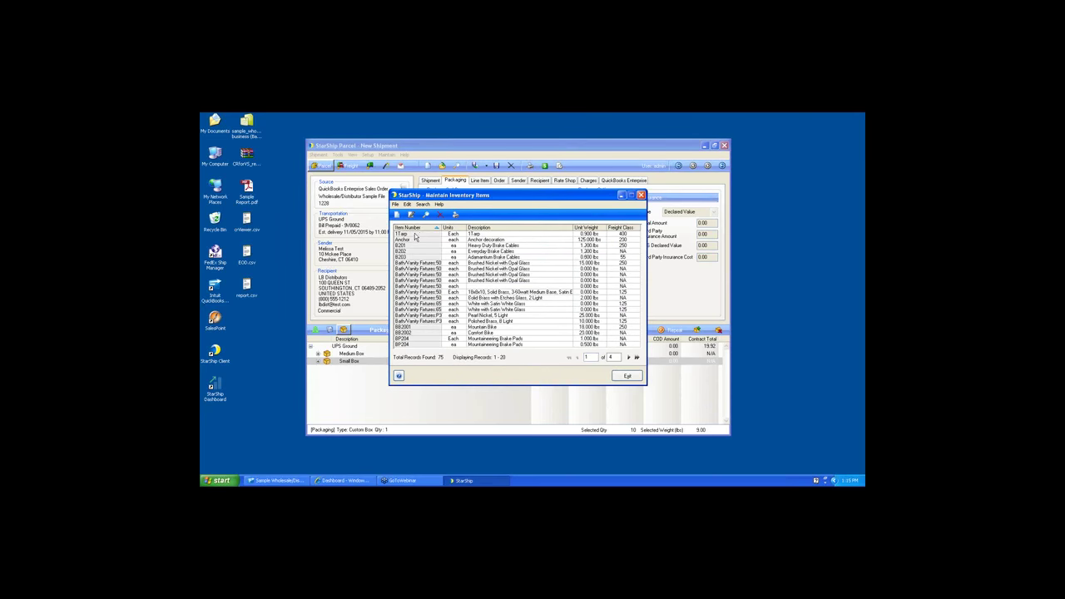
double_click(416, 236)
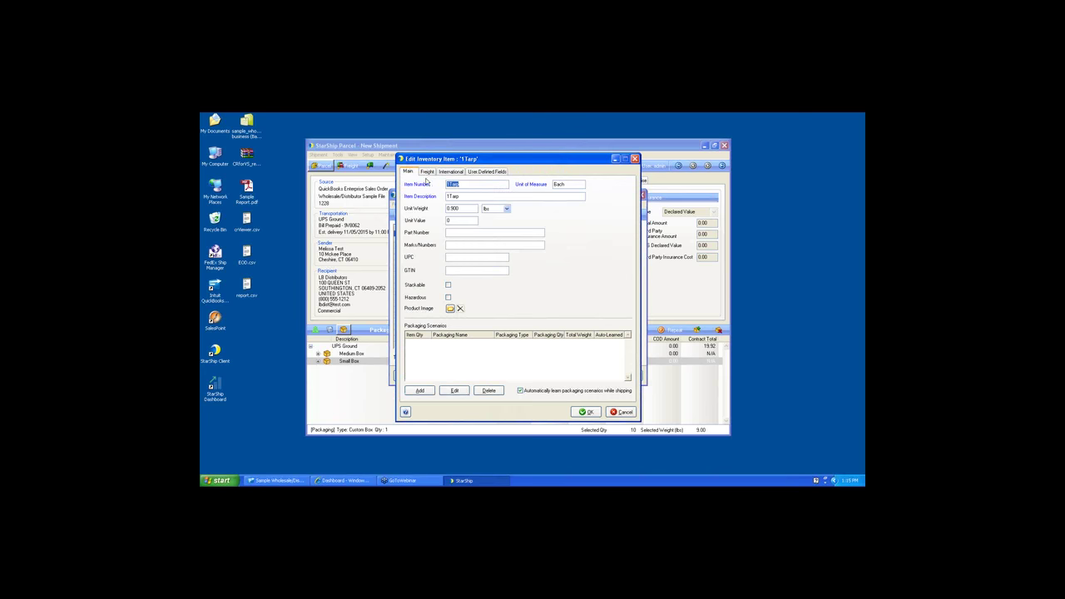
Step: Examine the freight classification and the international export details of the 1Tarp inventory item
left_click(428, 172)
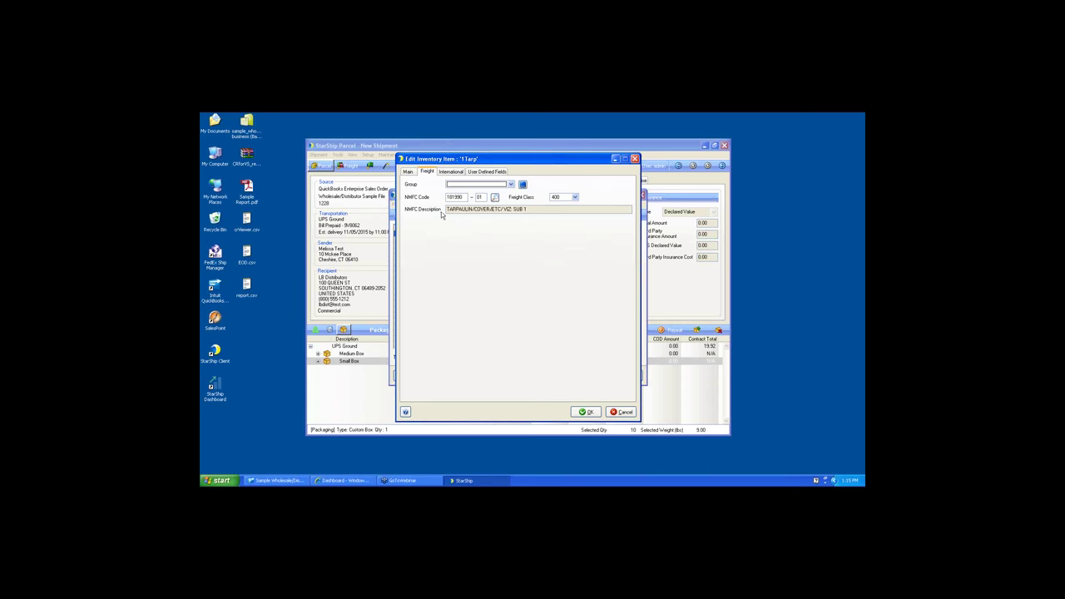
left_click(449, 173)
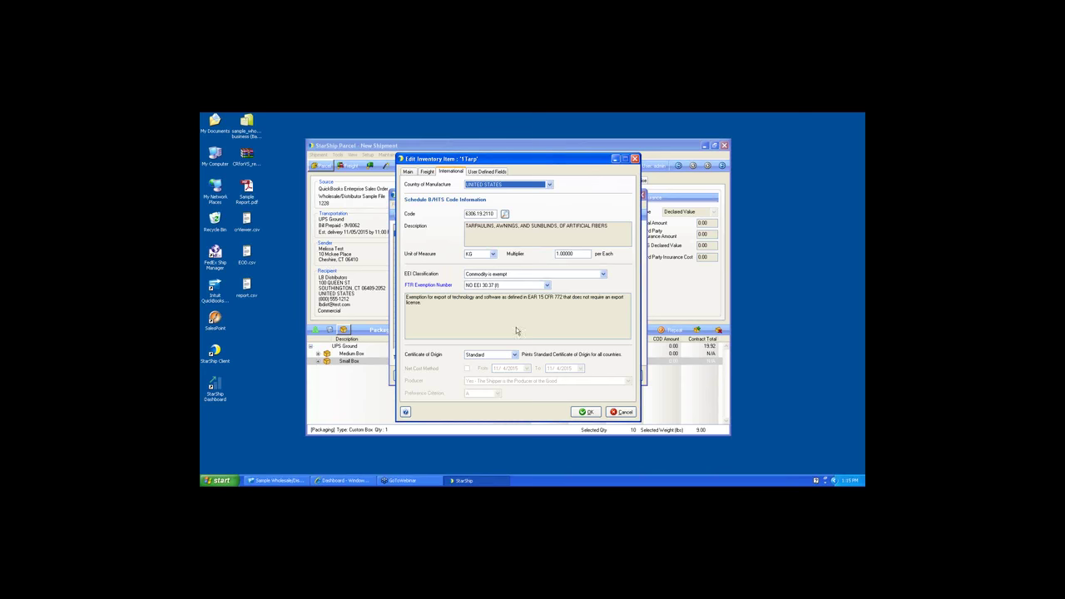
left_click(410, 171)
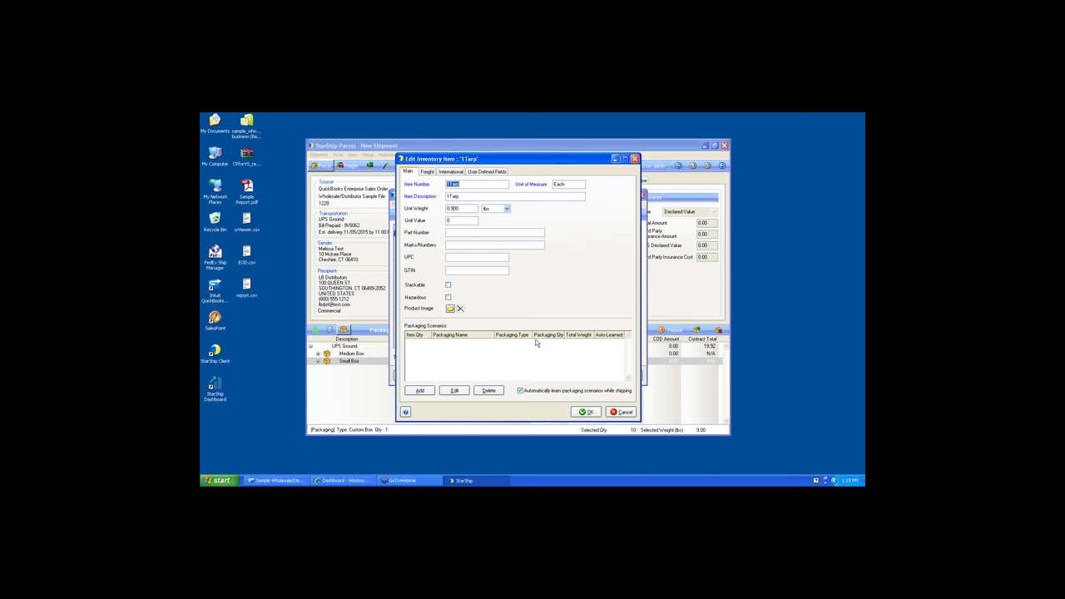
Step: Add a packaging scenario for 10 tarps in one Vanity Box, accepting the estimated weight, save the item and leave inventory maintenance
left_click(422, 393)
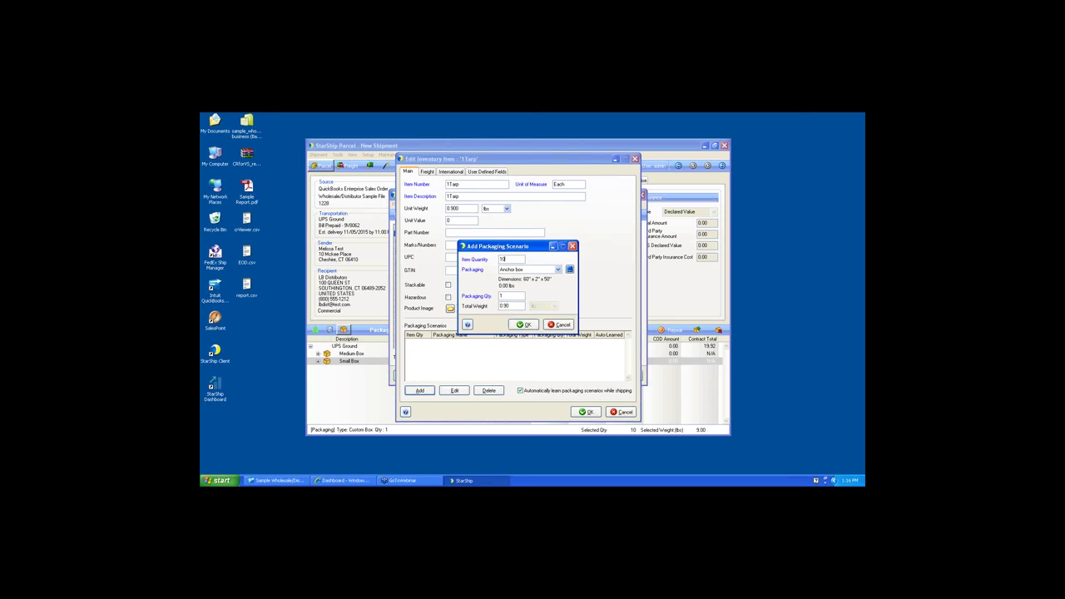
left_click(558, 269)
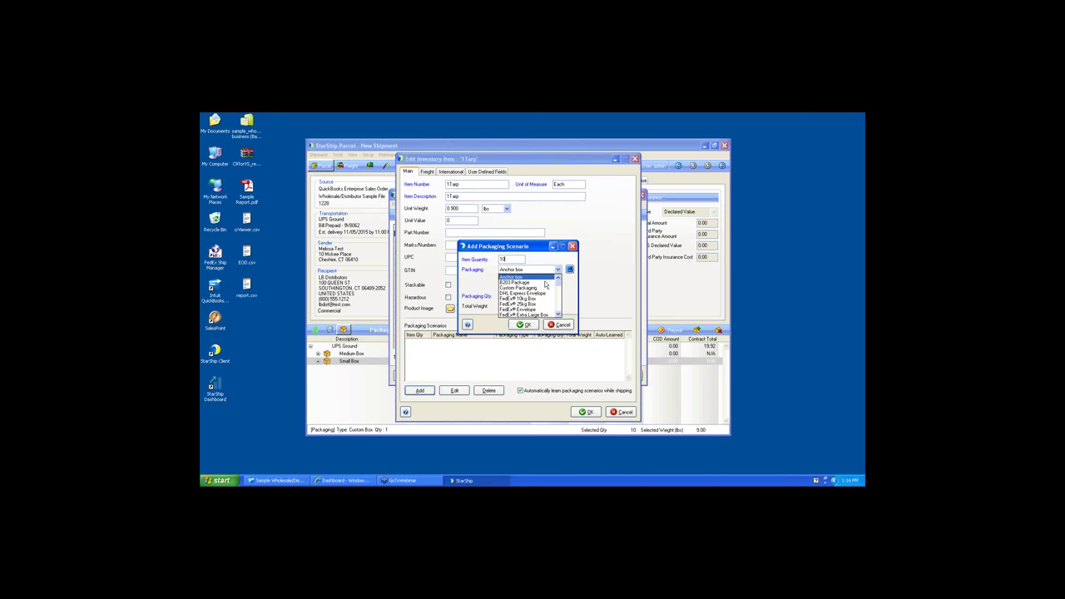
scroll(548, 292, "down", 5)
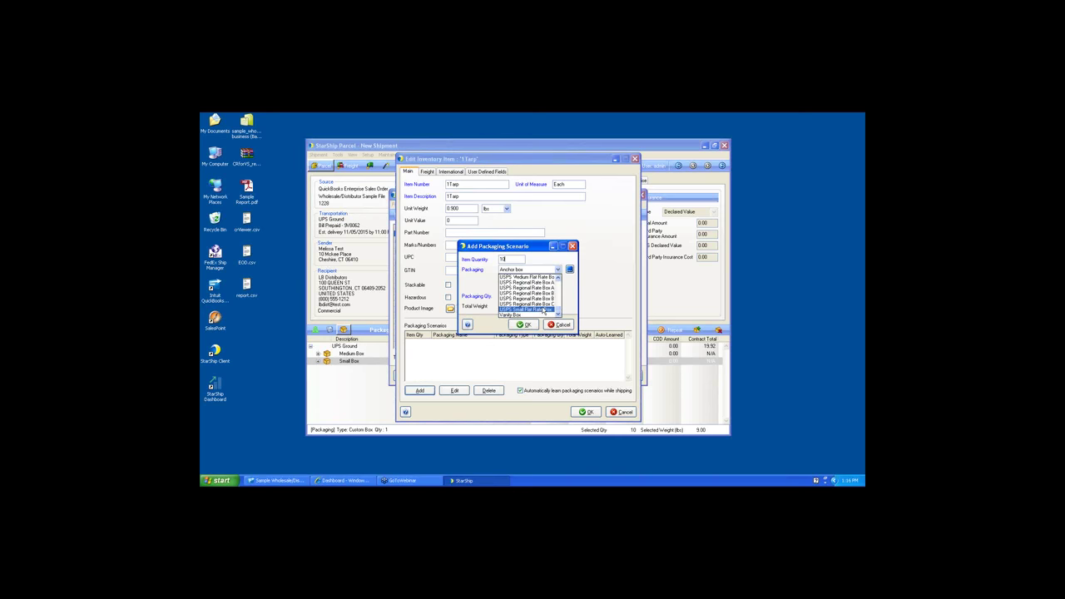
left_click(539, 316)
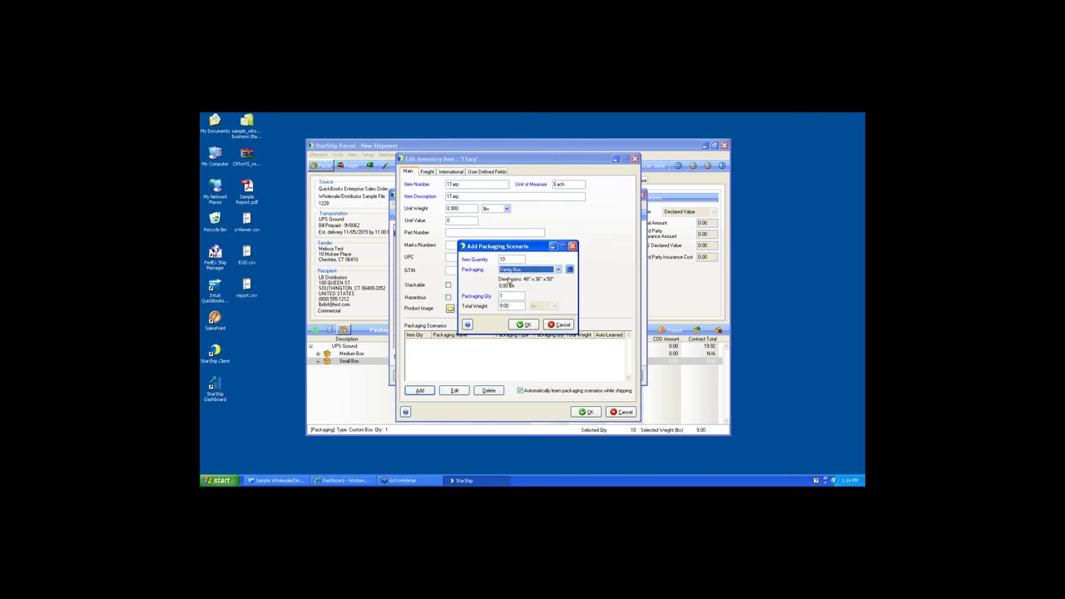
left_click(525, 326)
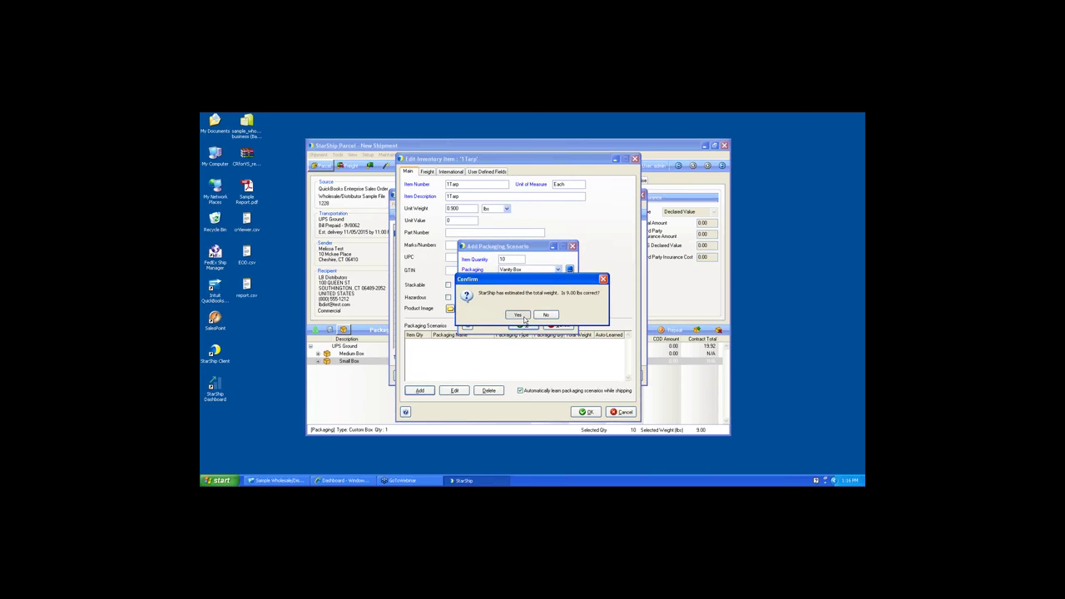
left_click(523, 317)
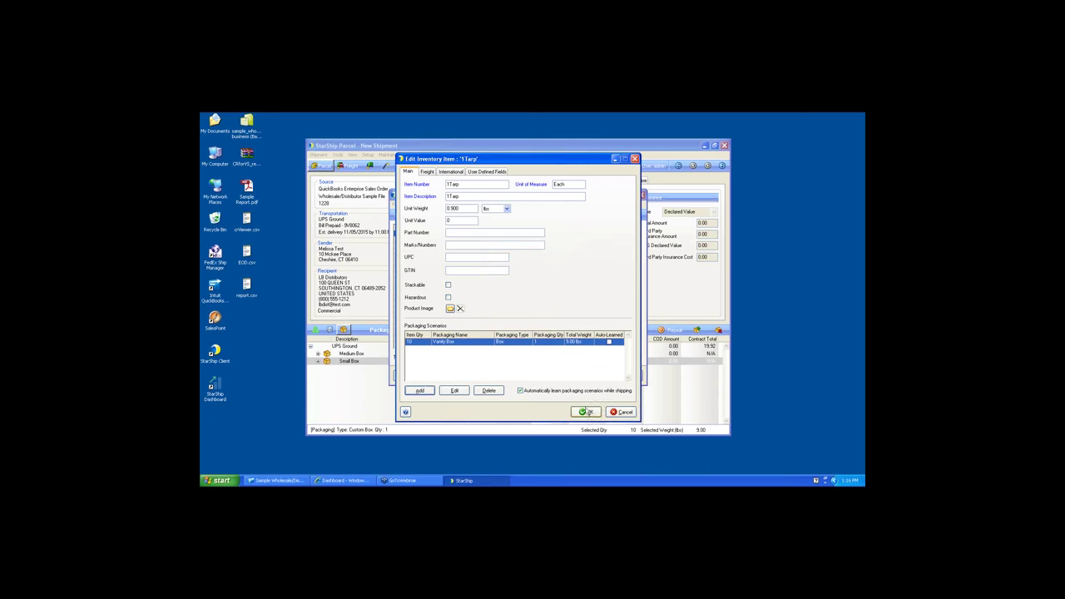
left_click(586, 412)
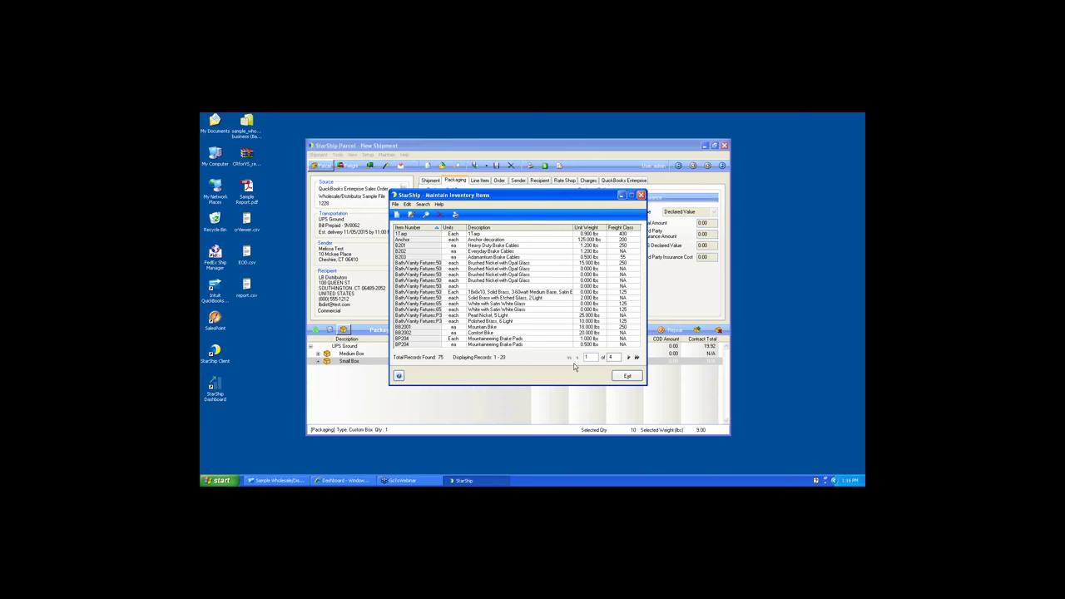
left_click(626, 377)
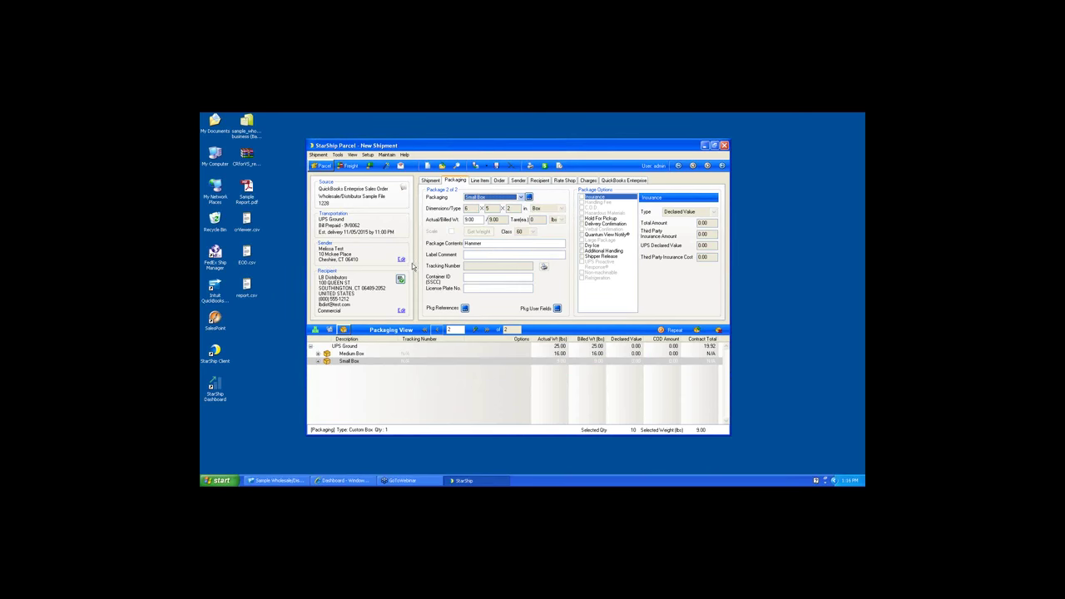
Step: Run a rate comparison for the shipment using the *Parcel Carriers scenario
left_click(565, 181)
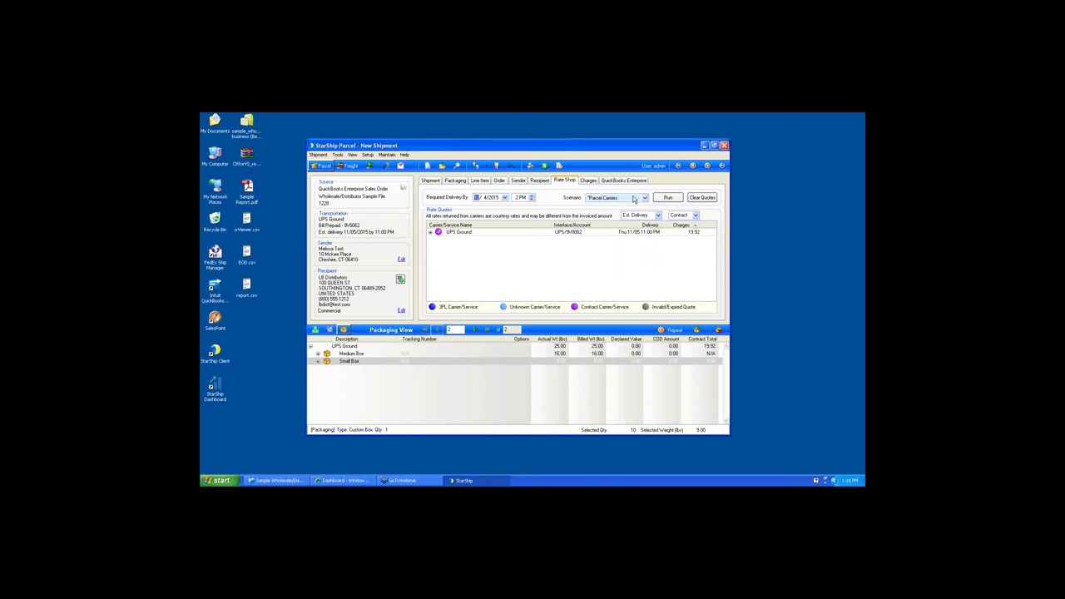
left_click(668, 198)
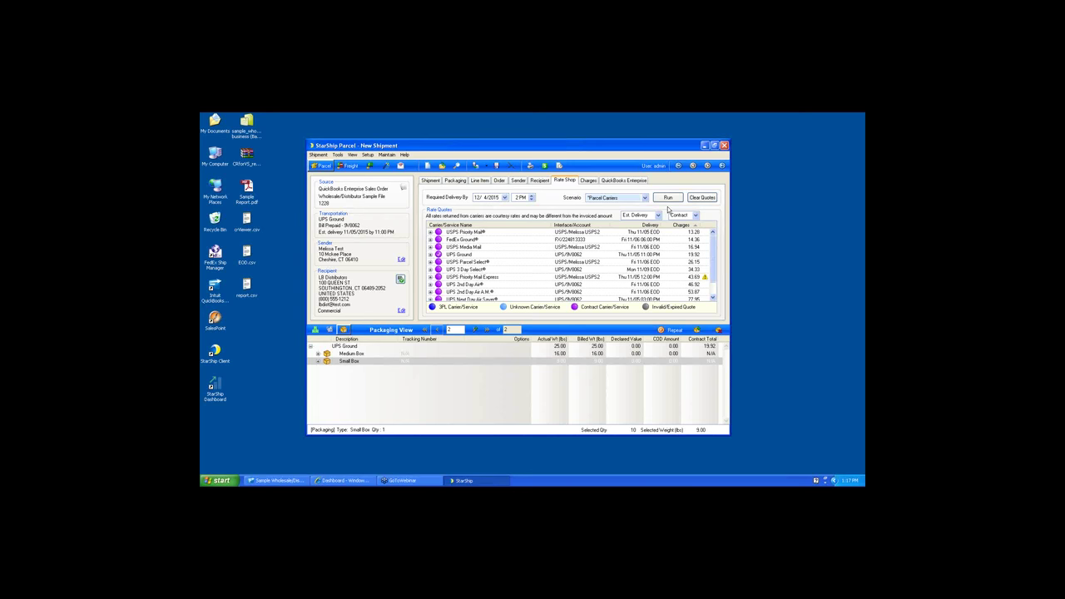
Step: Display the charges for the entire shipment and review the applied freight rules
left_click(583, 183)
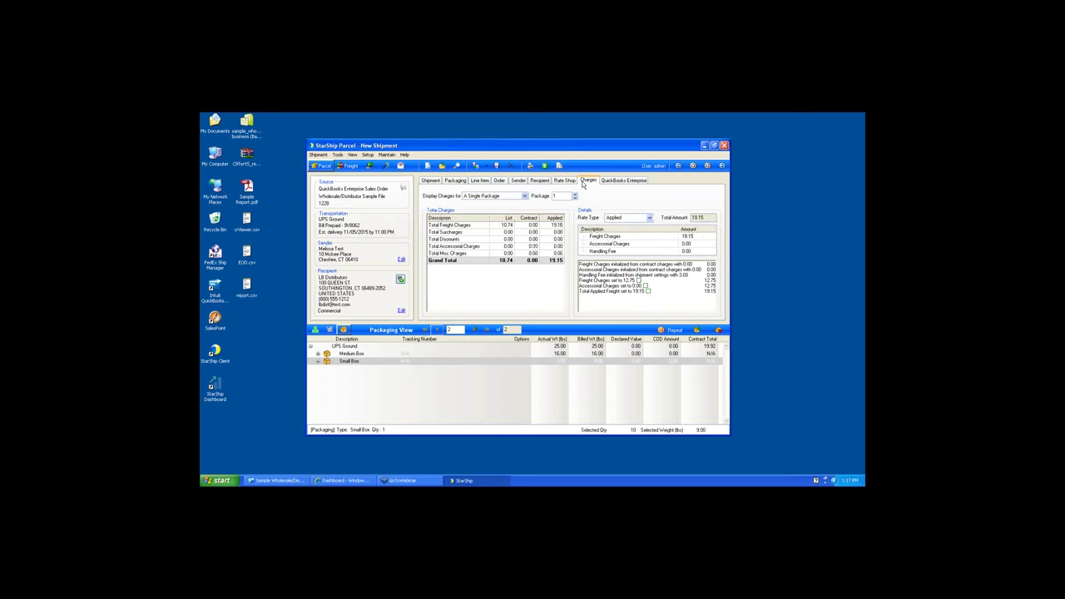
left_click(524, 196)
left_click(514, 207)
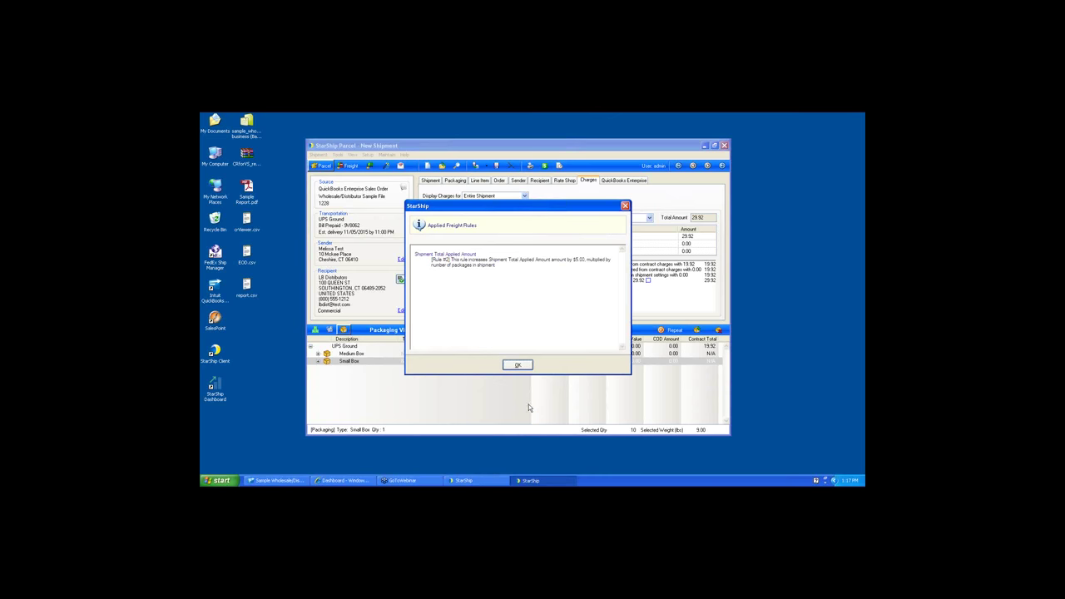
left_click(517, 365)
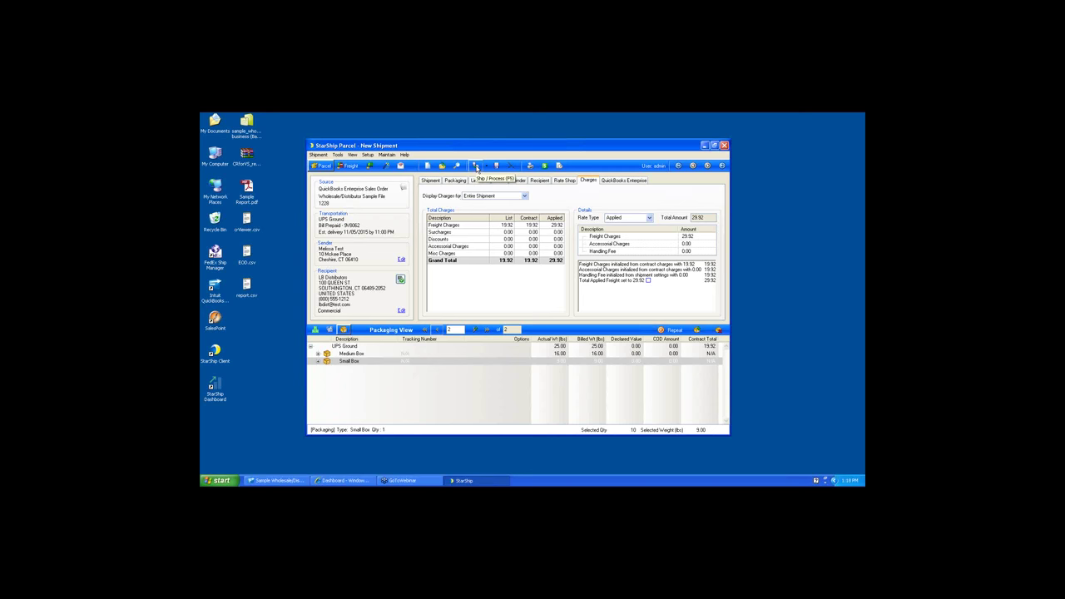
Step: Process the shipment and review the UPS label and packing list previews for both packages
left_click(476, 167)
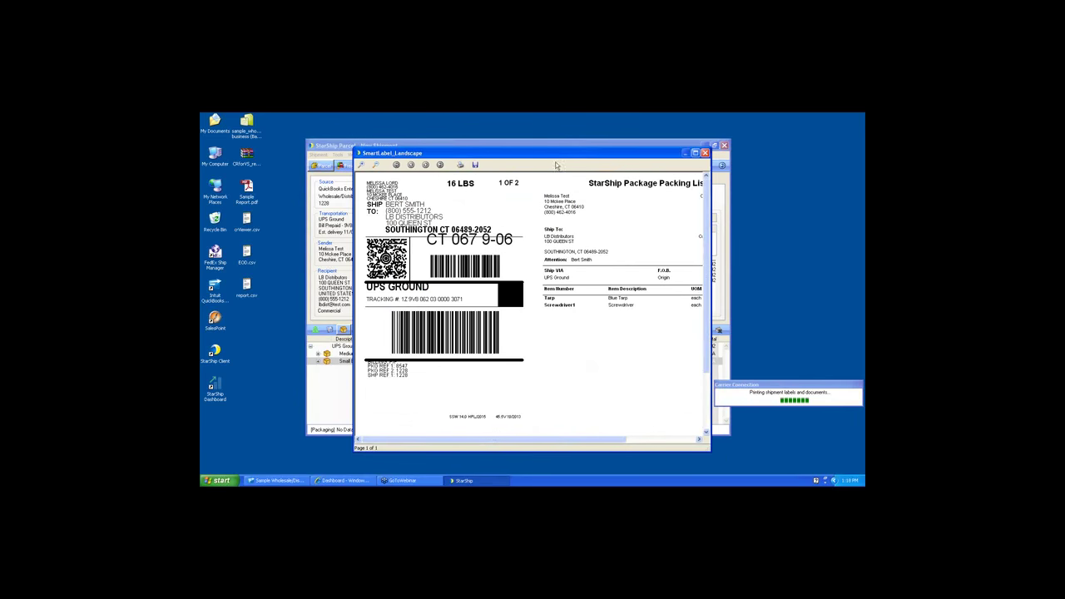
left_click(695, 153)
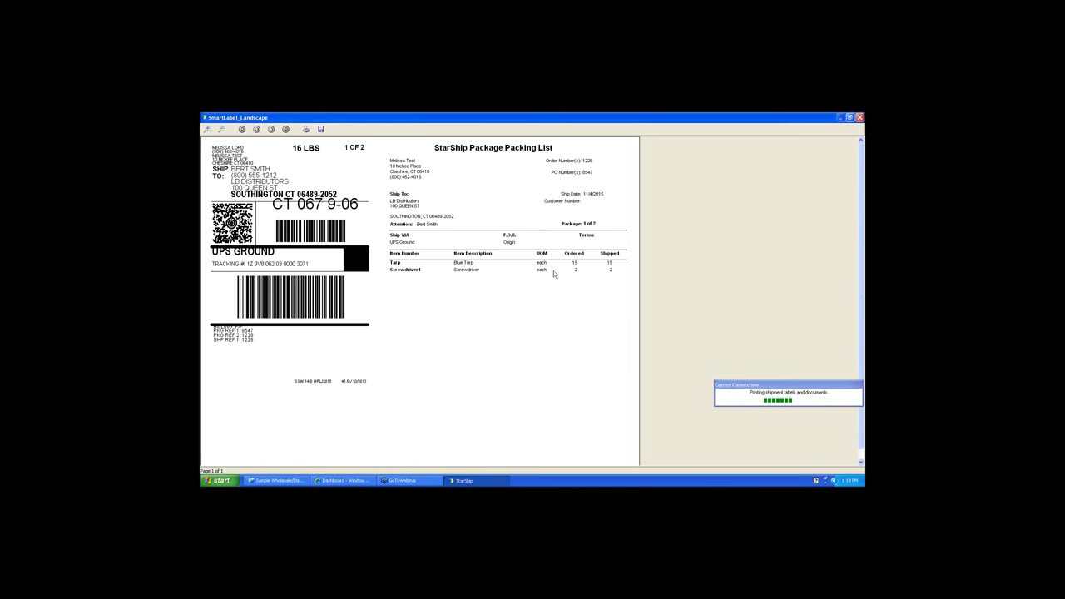
left_click(859, 119)
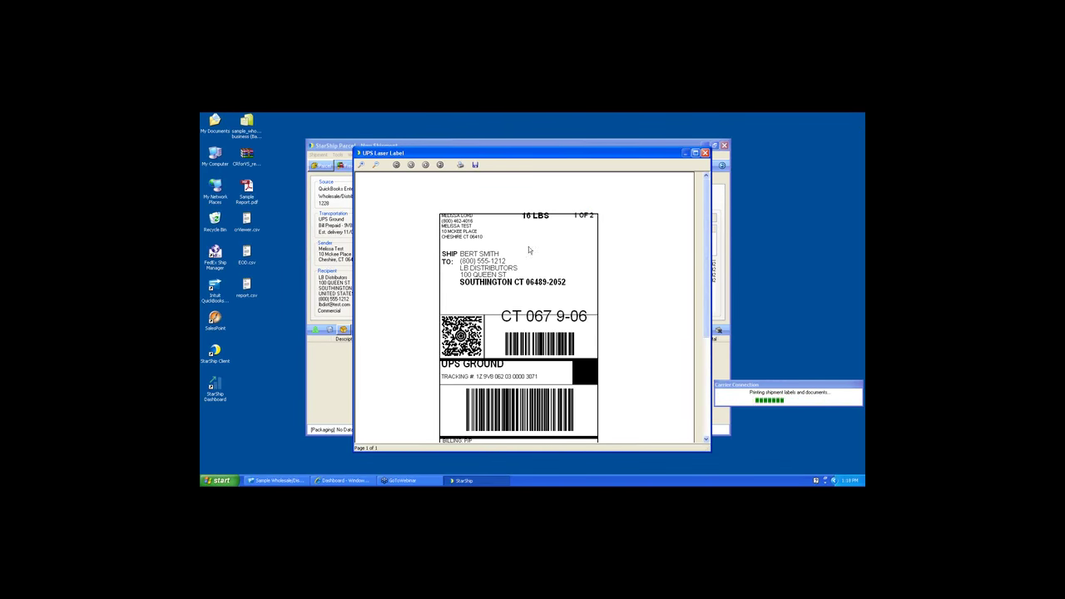
left_click(705, 153)
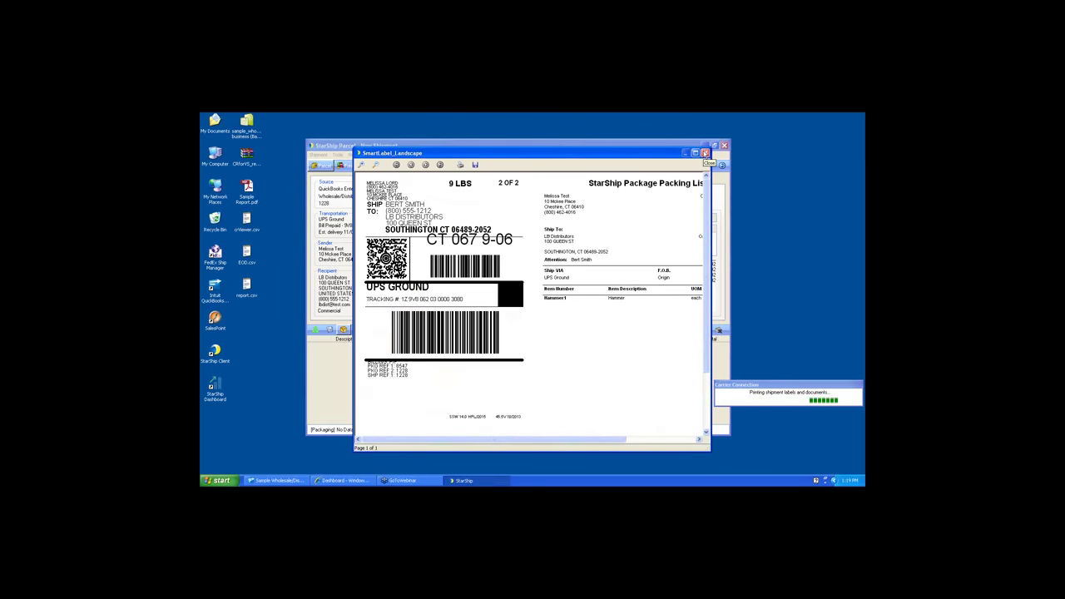
left_click(705, 153)
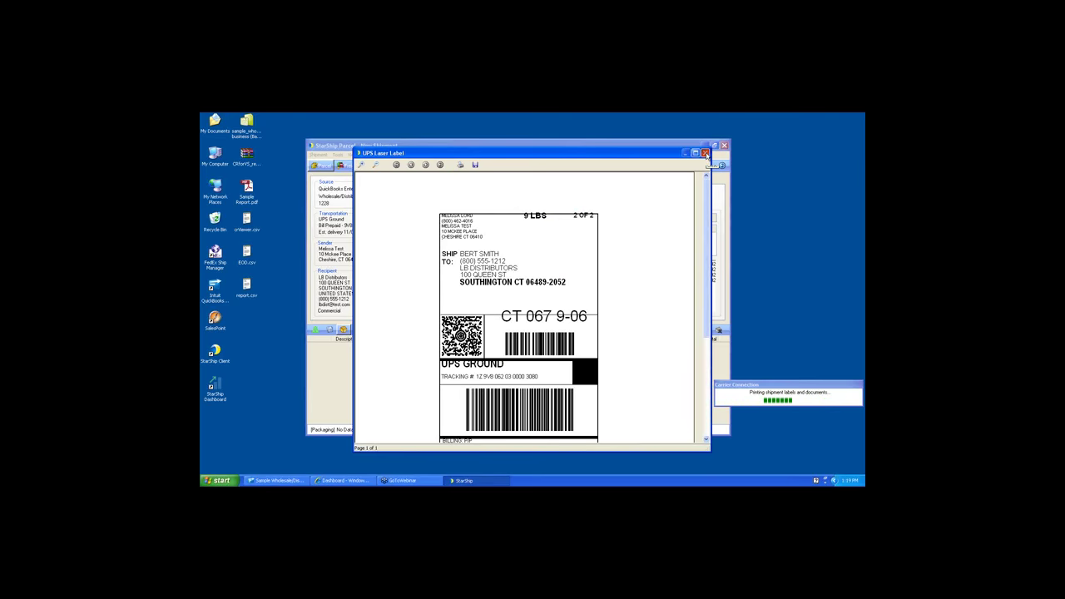
left_click(705, 153)
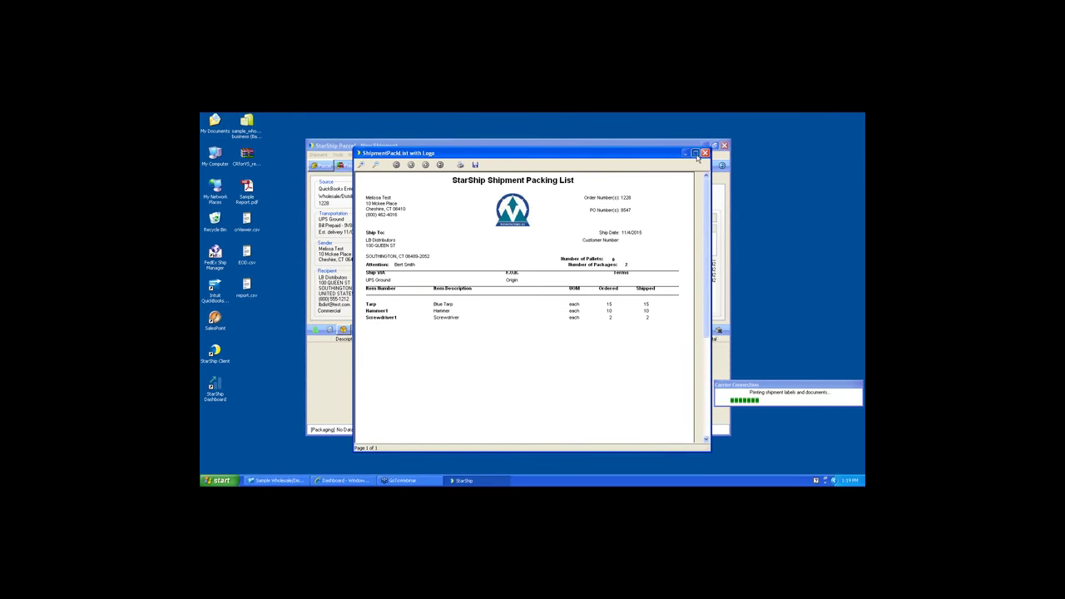
Step: Examine the full shipment packing list down to its footer message, then close the preview
left_click(695, 154)
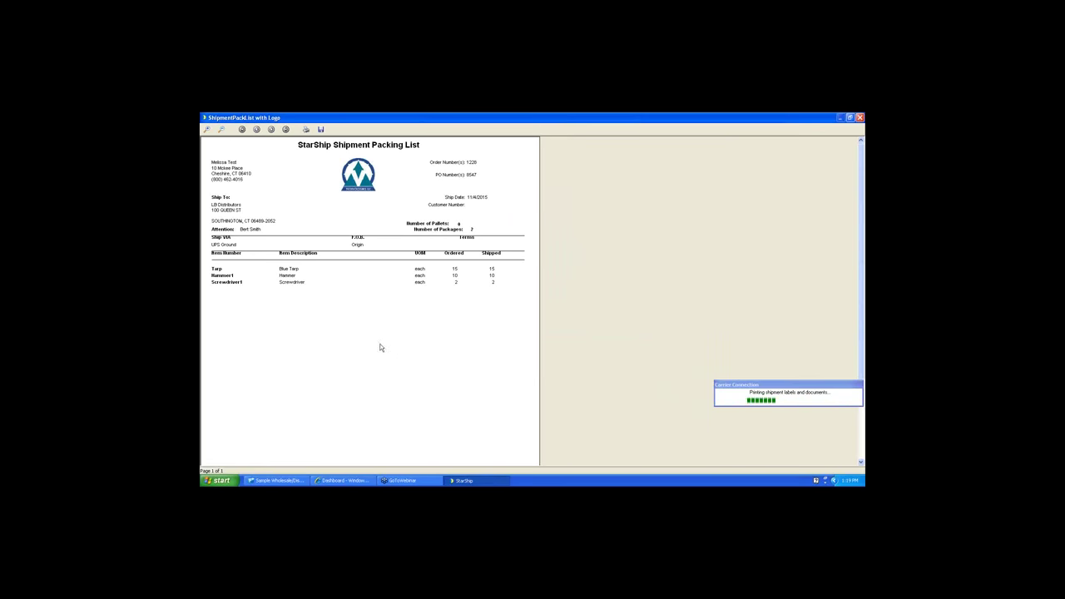
scroll(504, 428, "down", 3)
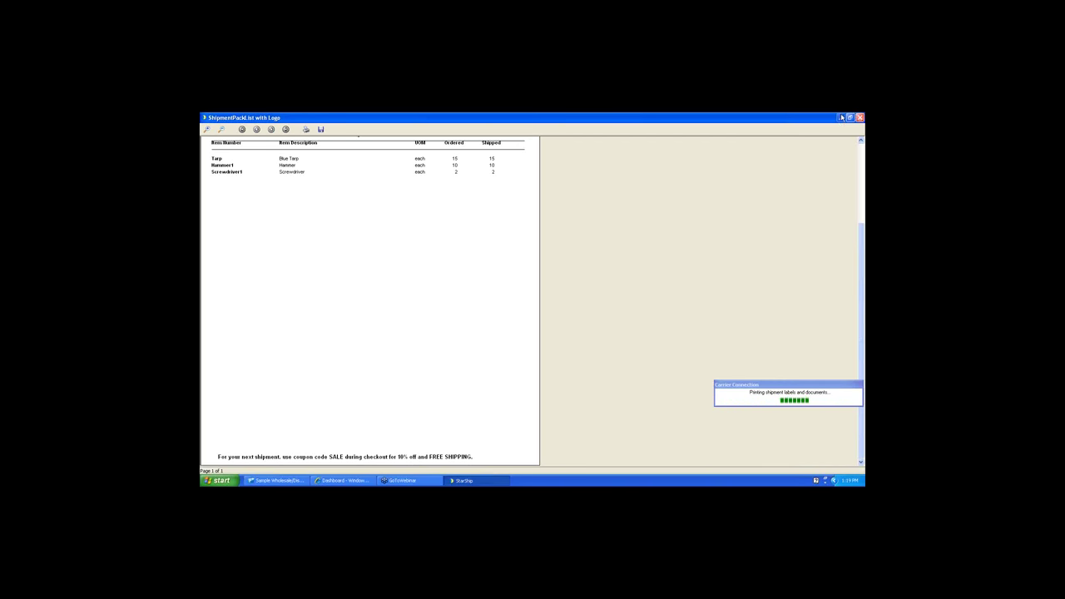
left_click(858, 119)
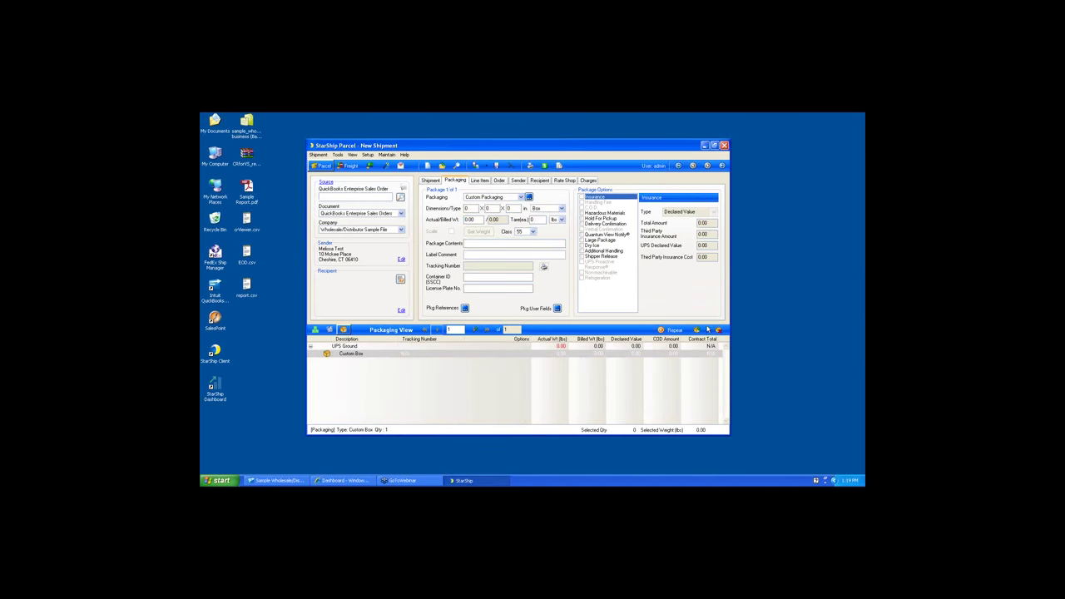
Step: Switch to the Dashboard in Internet Explorer and find the ABC Market shipment by its order number
left_click(342, 481)
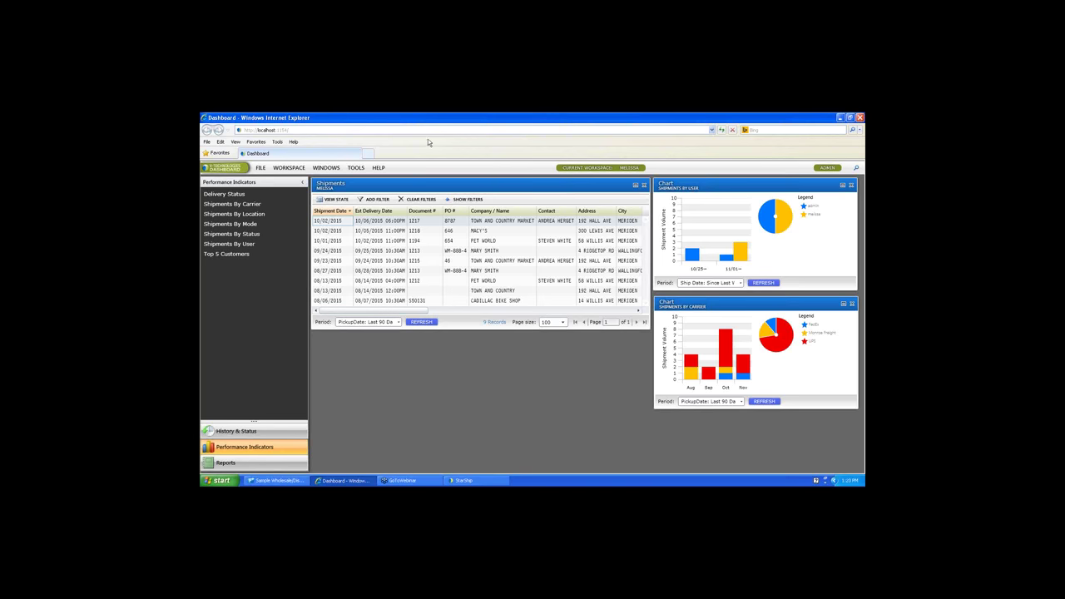
left_click(857, 170)
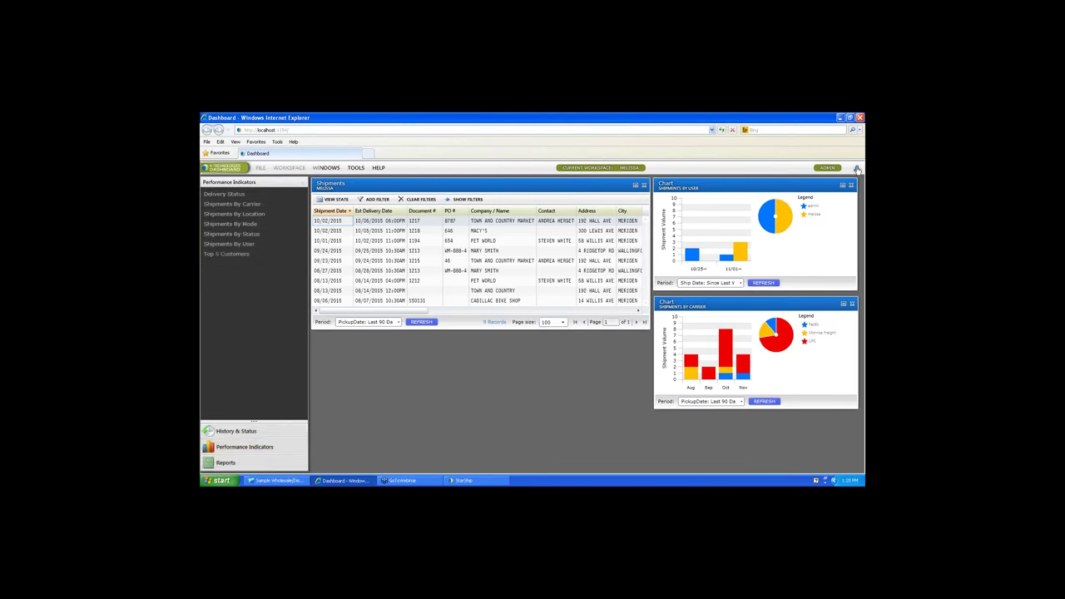
left_click(564, 306)
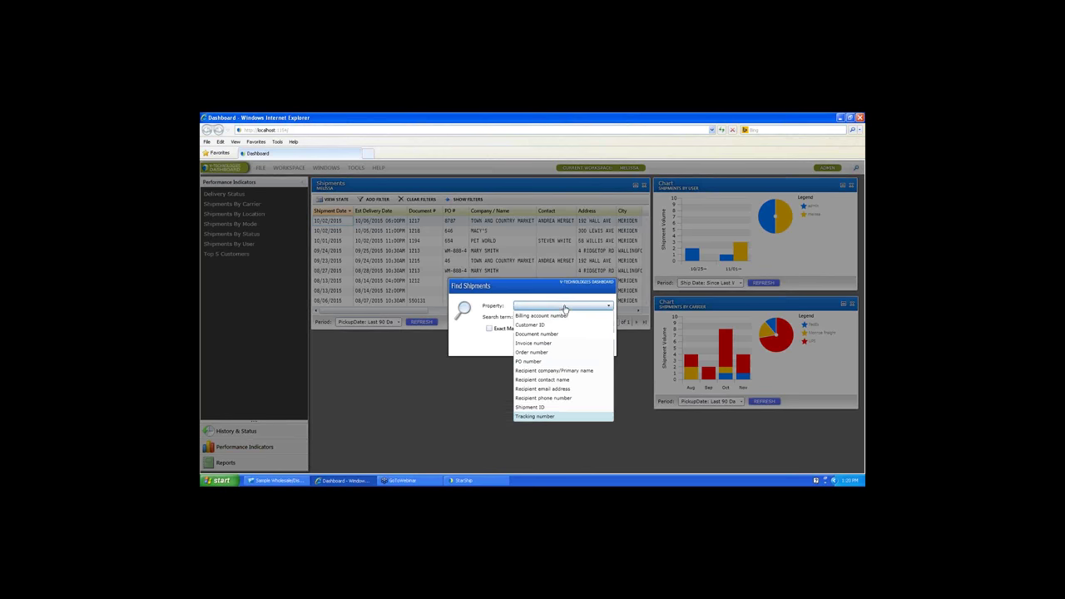
left_click(542, 353)
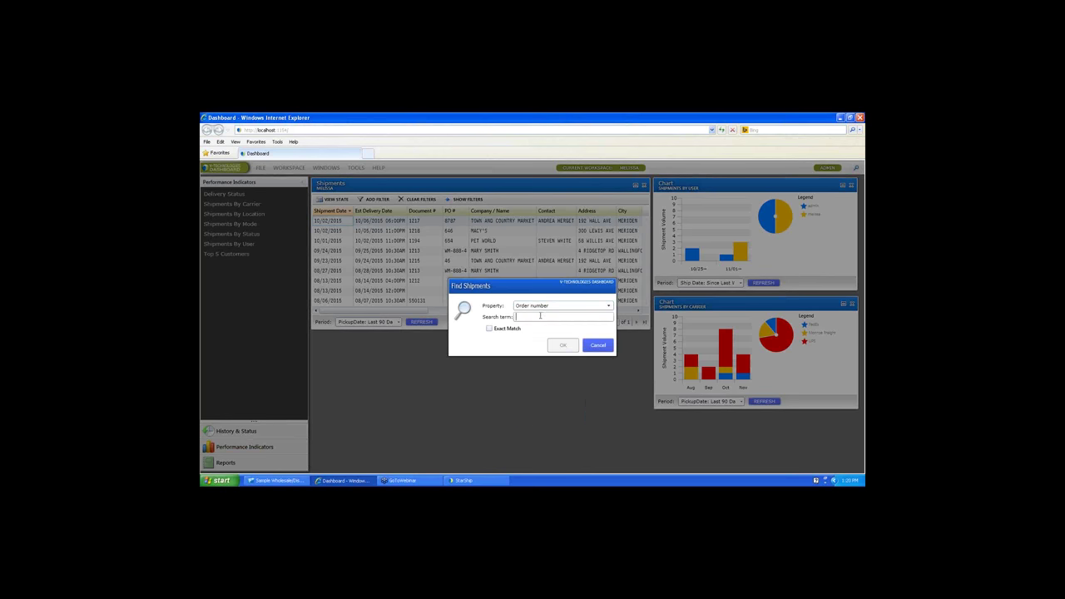
type("1226")
key("Return")
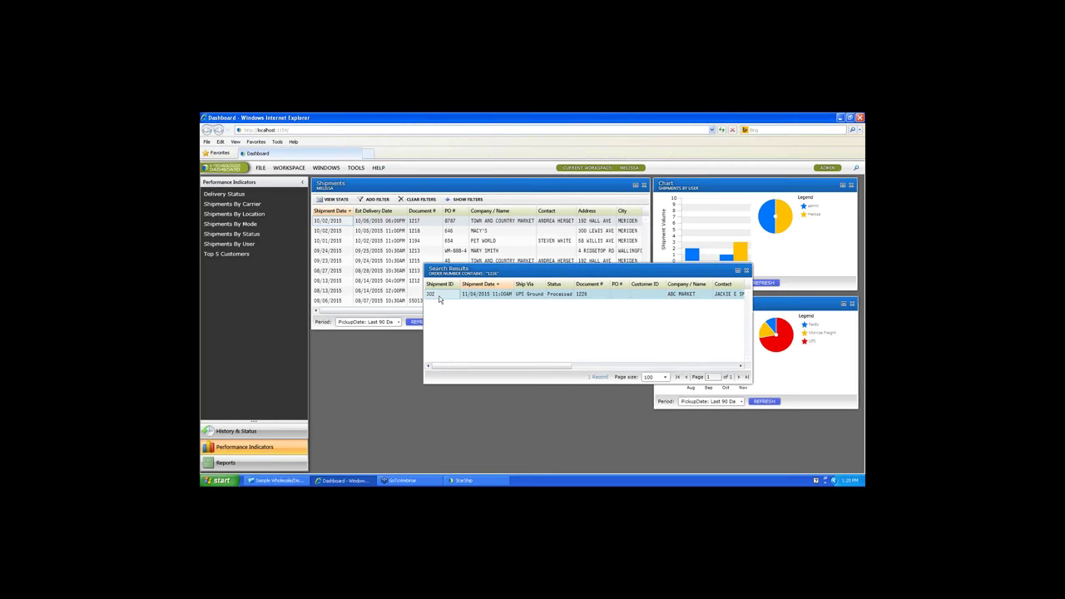
Step: Open the found shipment's record and examine its packaging, line items and charges
double_click(438, 295)
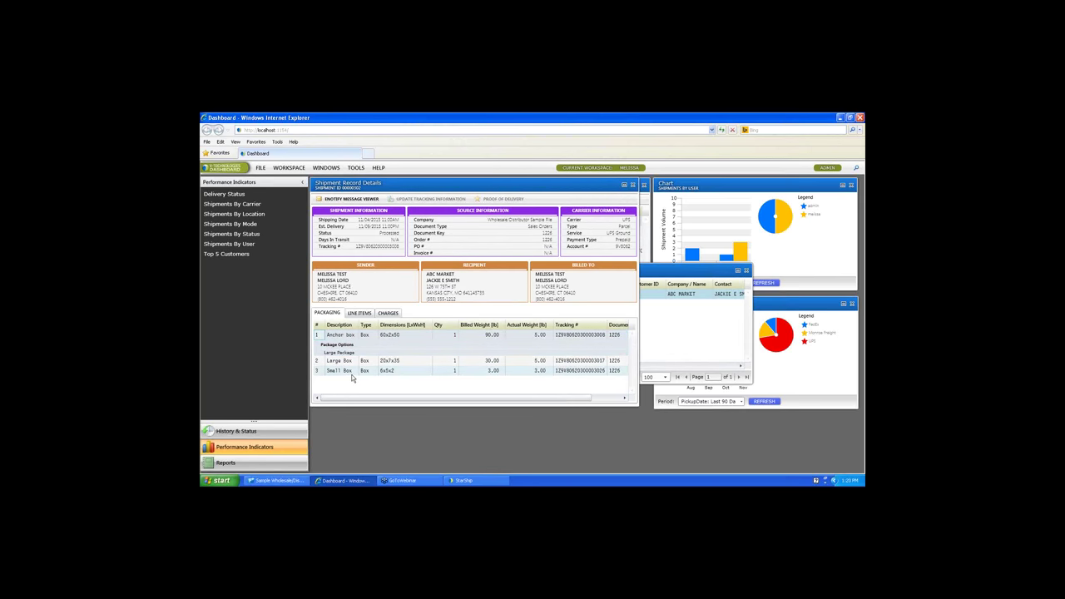
left_click(360, 355)
left_click(357, 314)
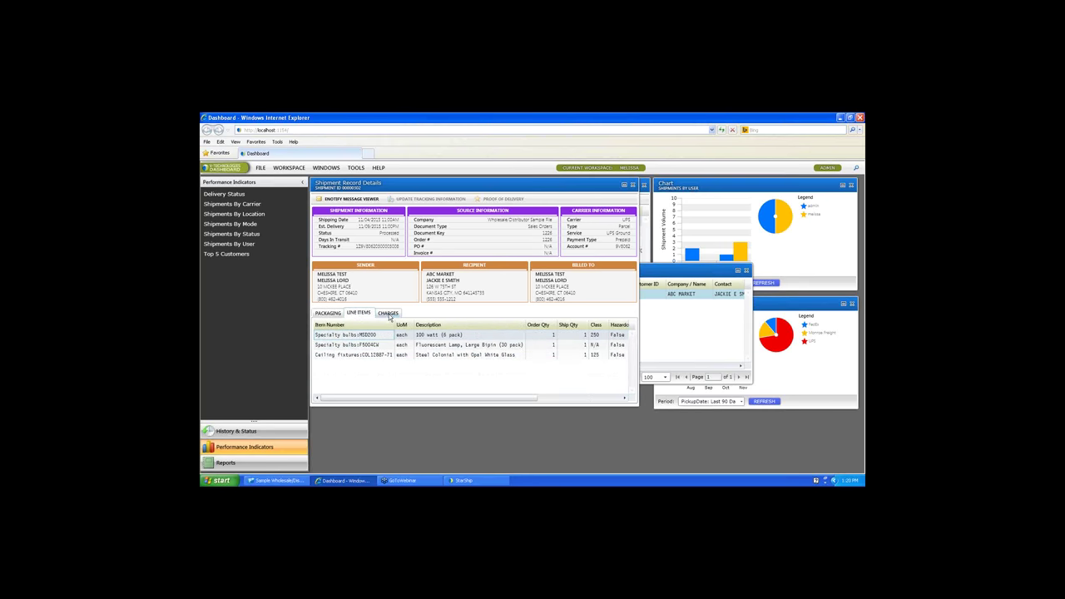
left_click(388, 314)
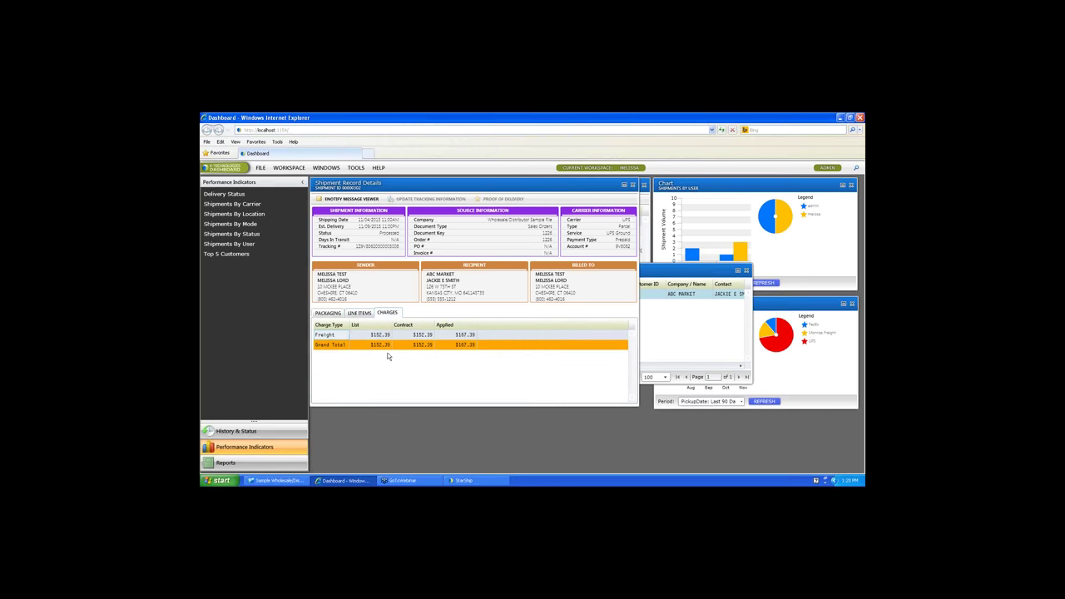
Step: Open the shipment's eNotify messages and show all of them regardless of status
left_click(349, 199)
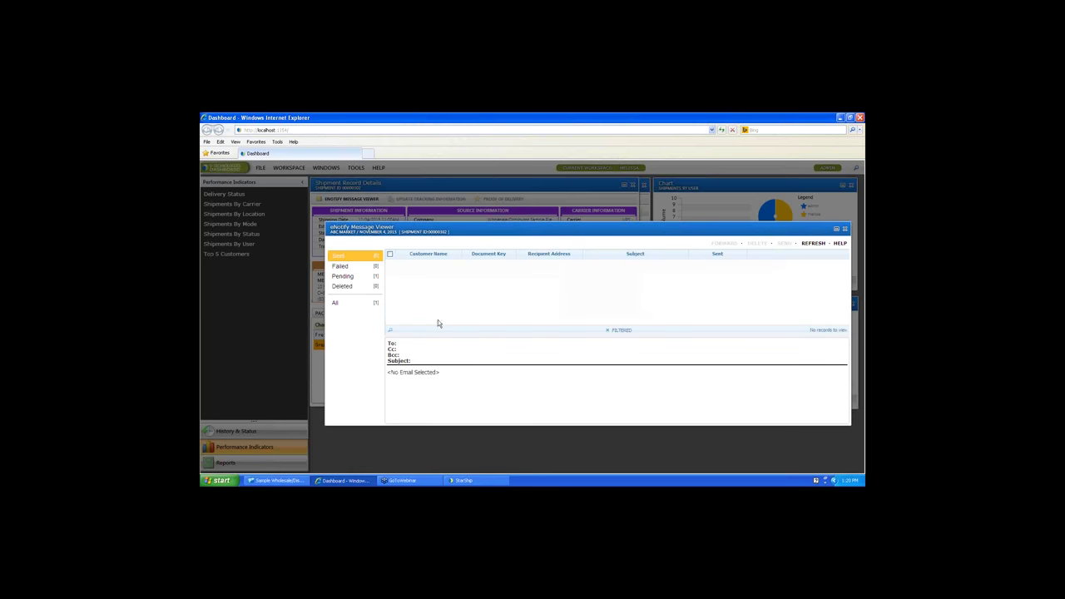
left_click(349, 302)
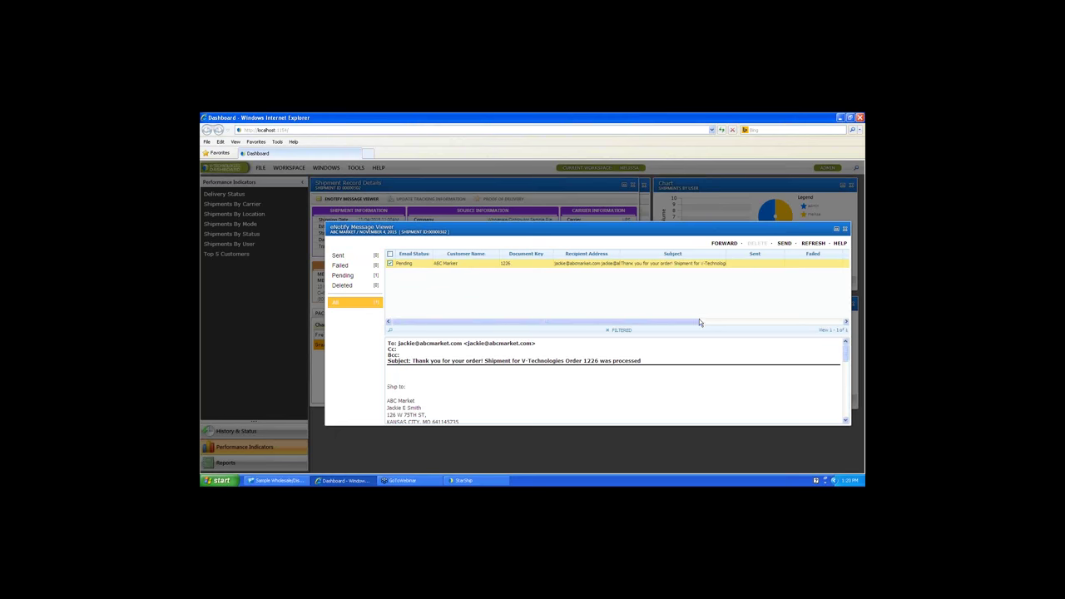
Step: Enlarge the eNotify message viewer, examine the ABC Market shipment email's tracking and item details, then close the viewer
left_click(836, 228)
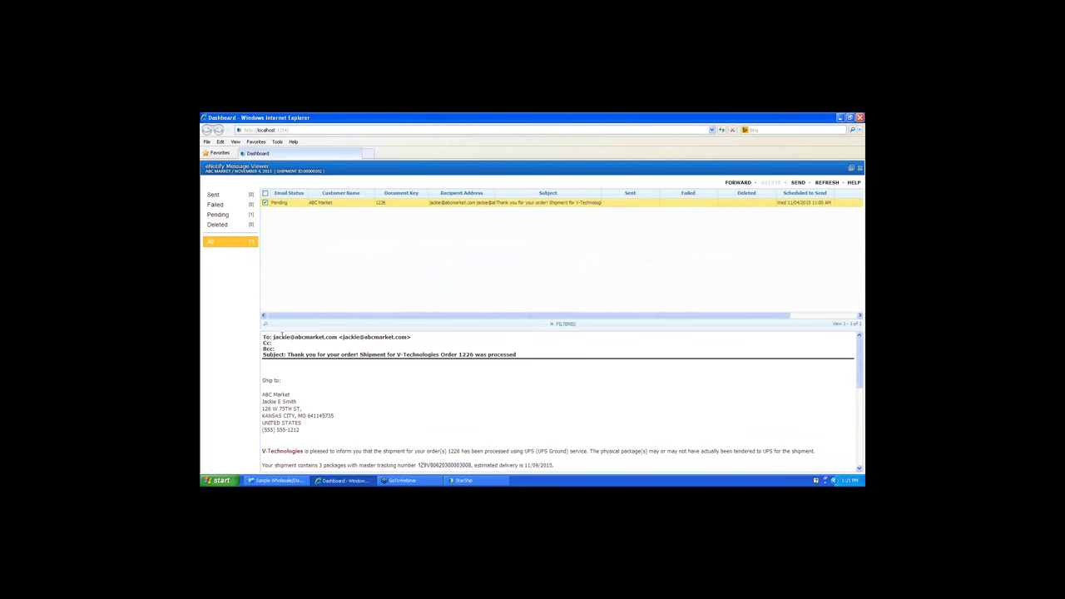
left_click_drag(860, 366, 863, 403)
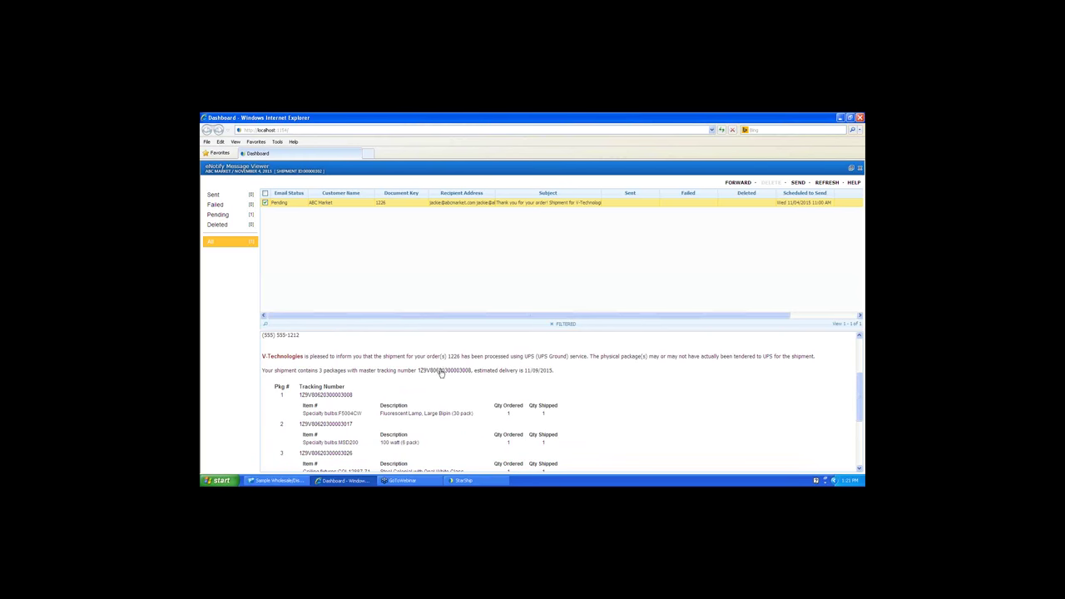
scroll(861, 387, "down", 3)
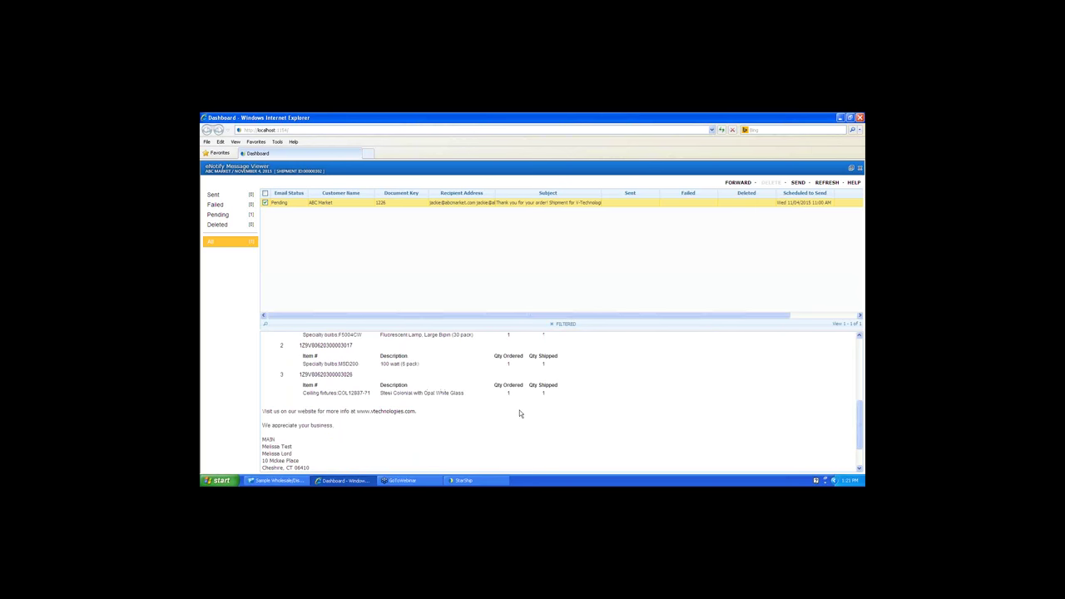
left_click_drag(860, 443, 860, 403)
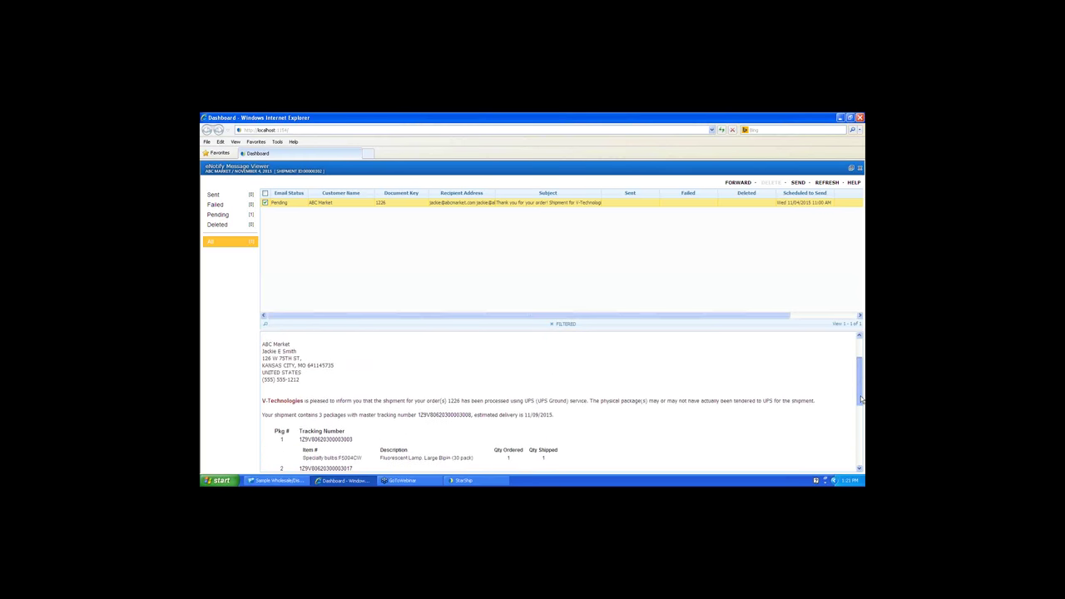
left_click(861, 167)
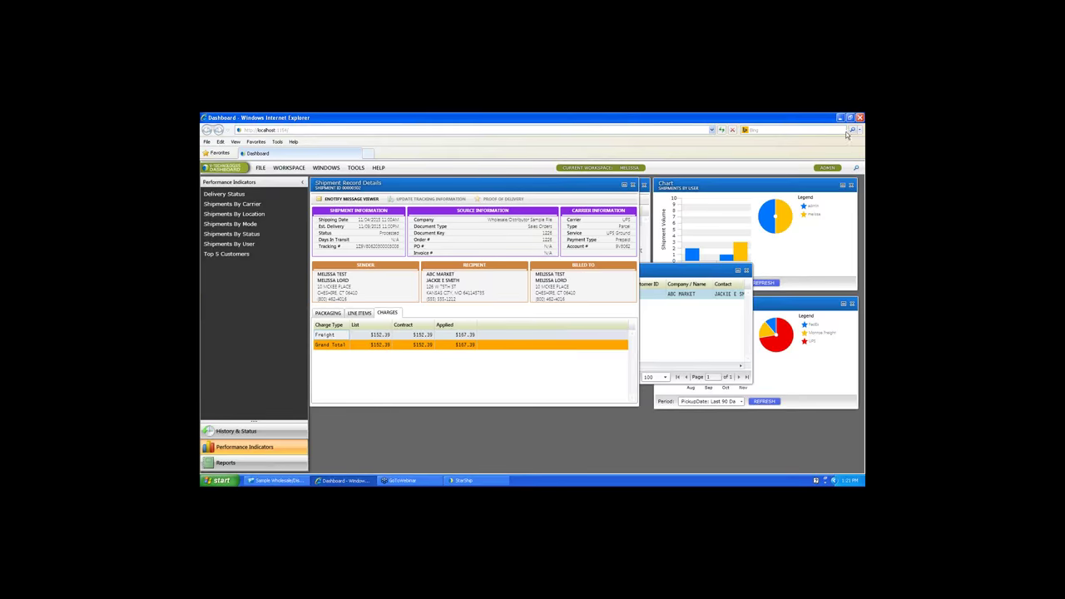
Step: Switch to QuickBooks, open LB Distributors' sales order from the existing search results, then close it
left_click(840, 117)
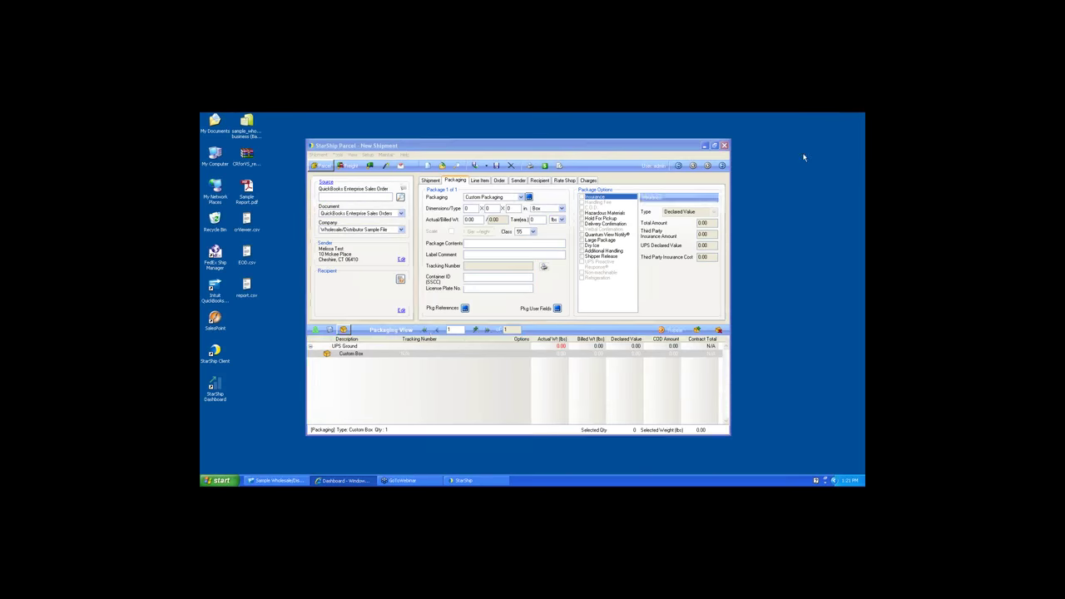
left_click(283, 482)
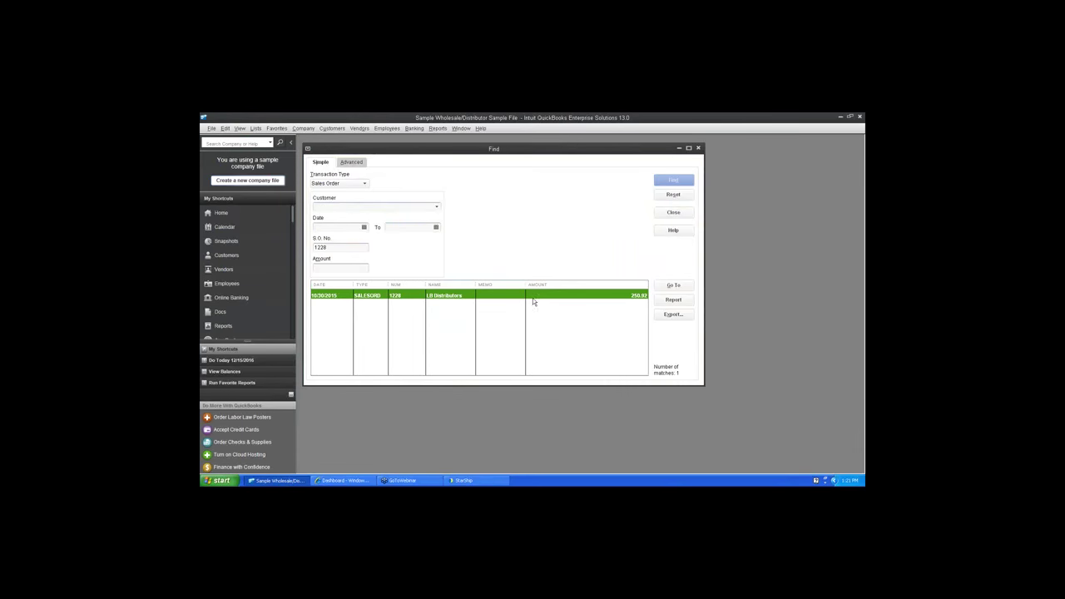
double_click(533, 295)
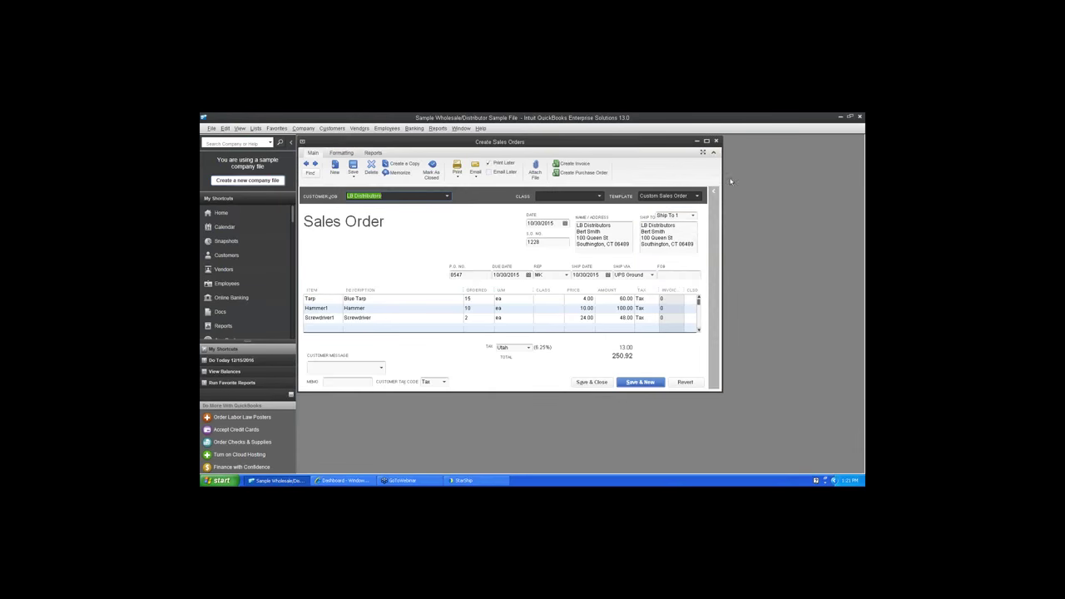
left_click(715, 141)
Step: Reset the search, find LB Distributors' sales order again by its number, and examine its shipping line in the maximized order
left_click(674, 194)
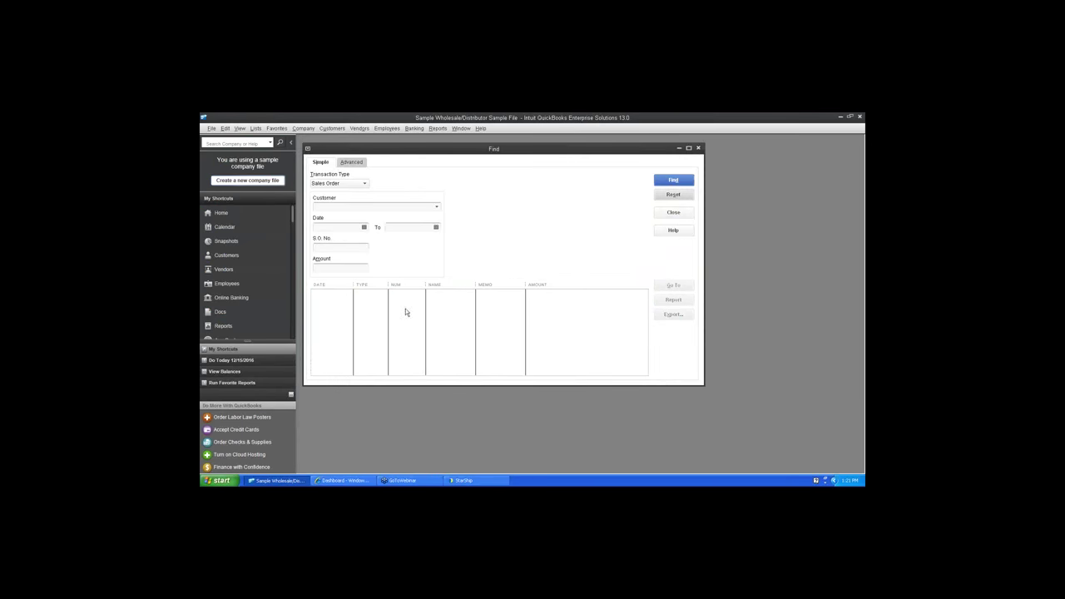
left_click(357, 248)
type("1228")
key("Return")
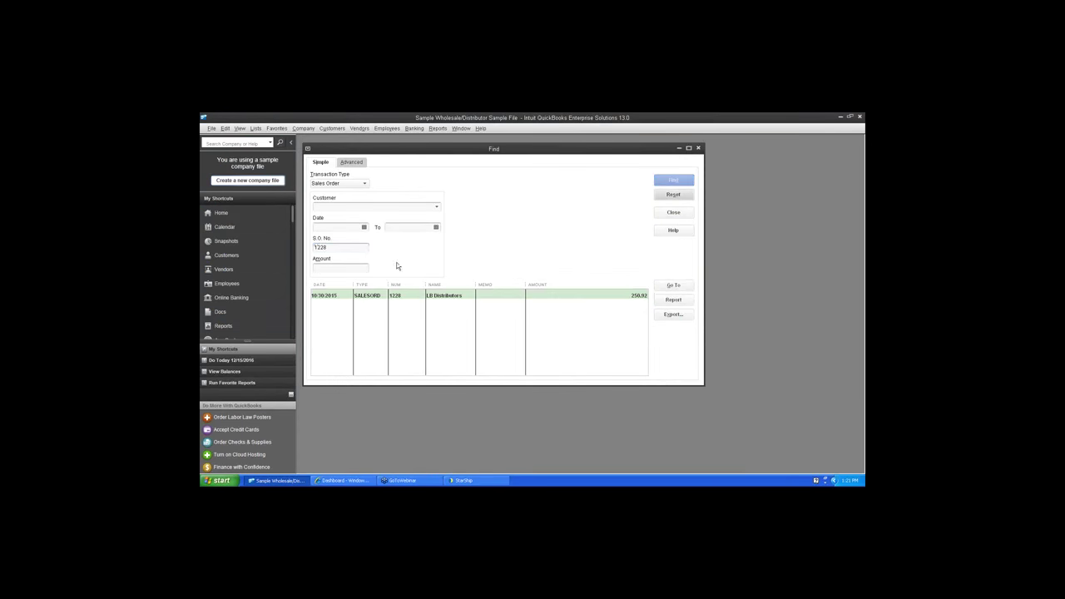
double_click(505, 295)
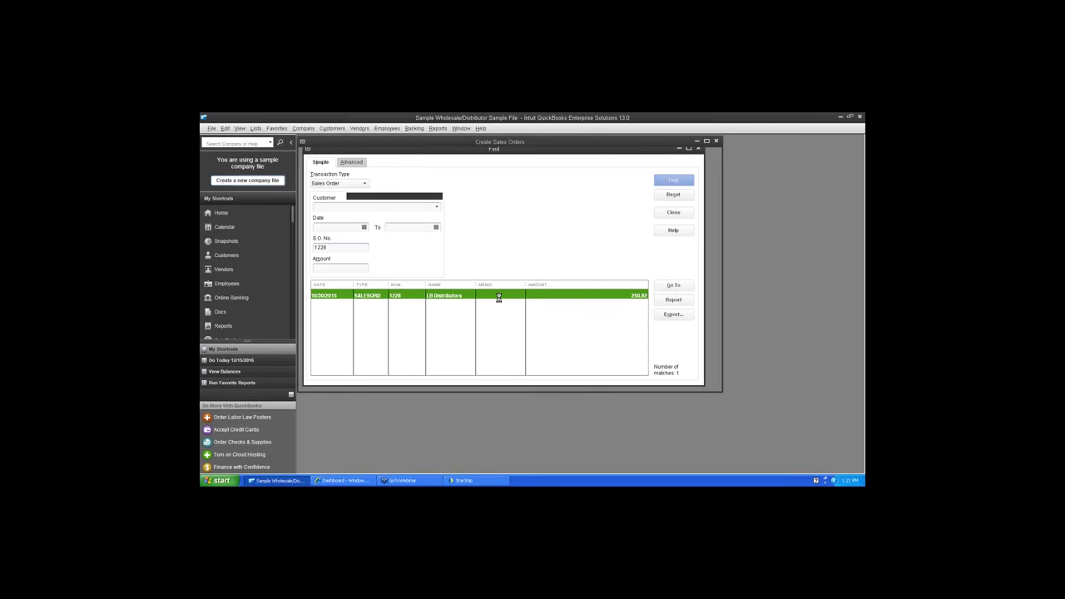
left_click(707, 140)
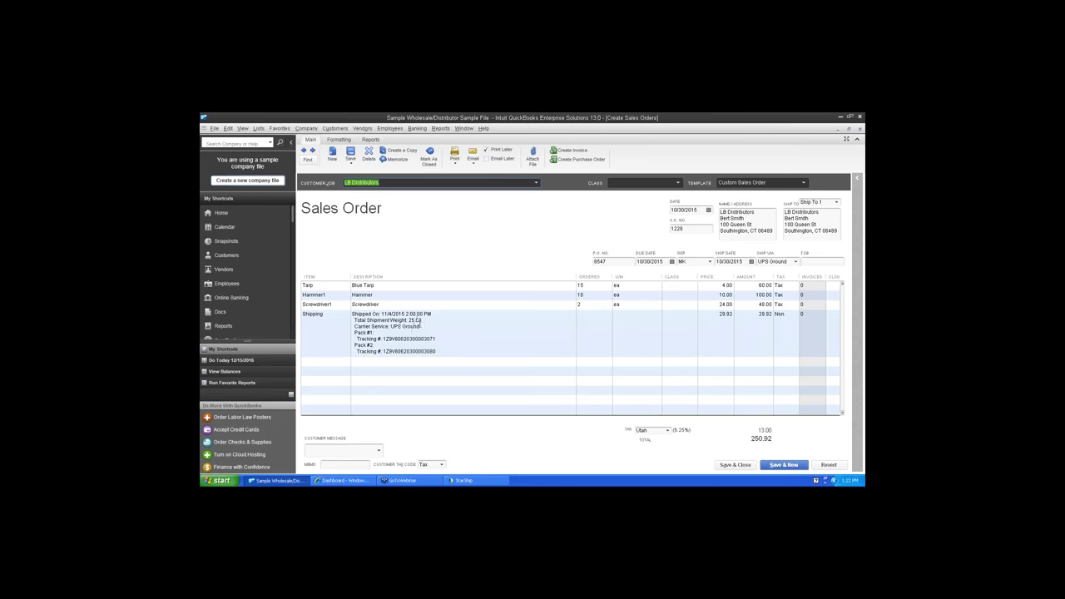
left_click(723, 313)
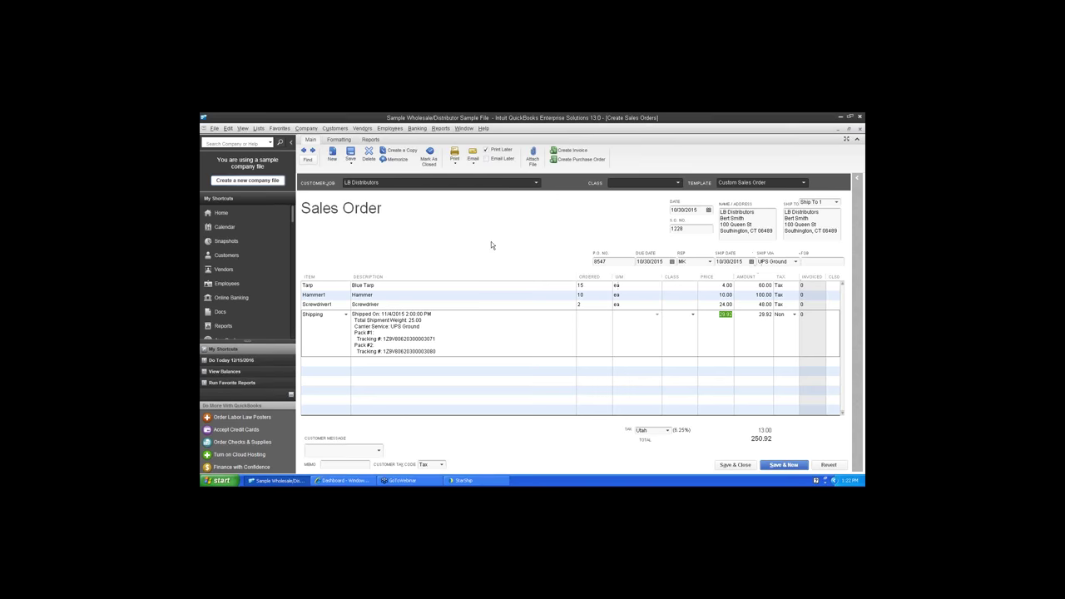
Step: Create an invoice covering all of LB Distributors' sales order
left_click(569, 151)
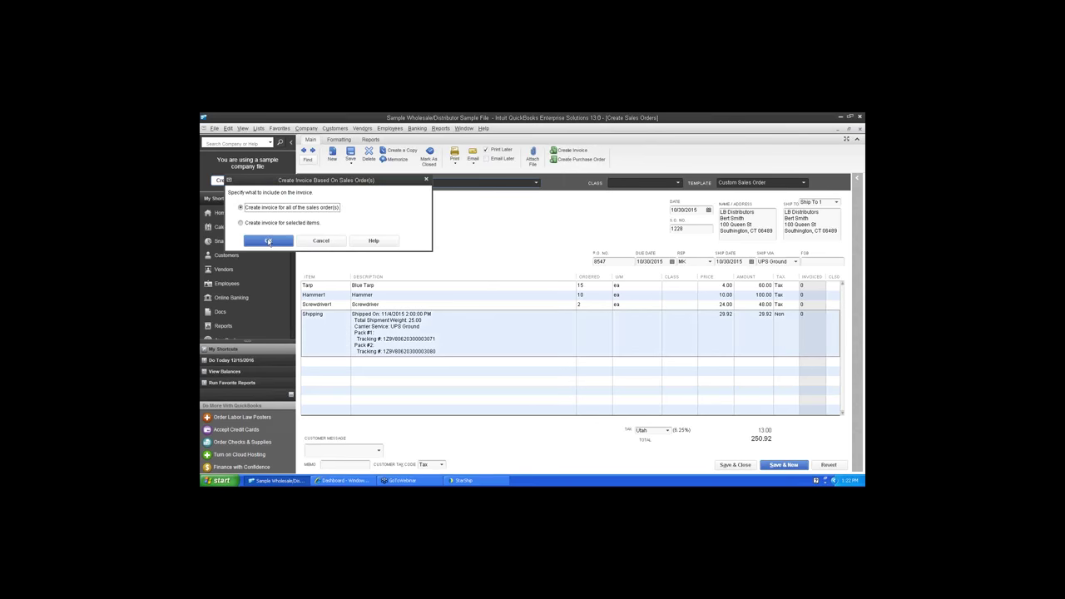
left_click(270, 242)
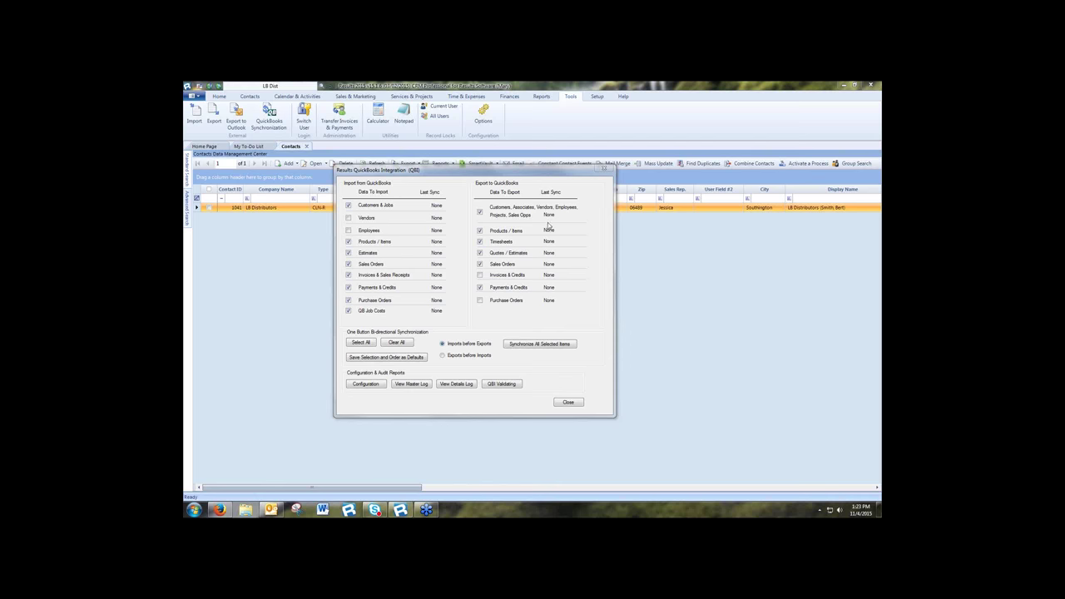
Step: In Results CRM, close the QuickBooks integration window and open LB Distributors' 11/4/2015 invoice from the contact record to examine its line items
left_click(607, 171)
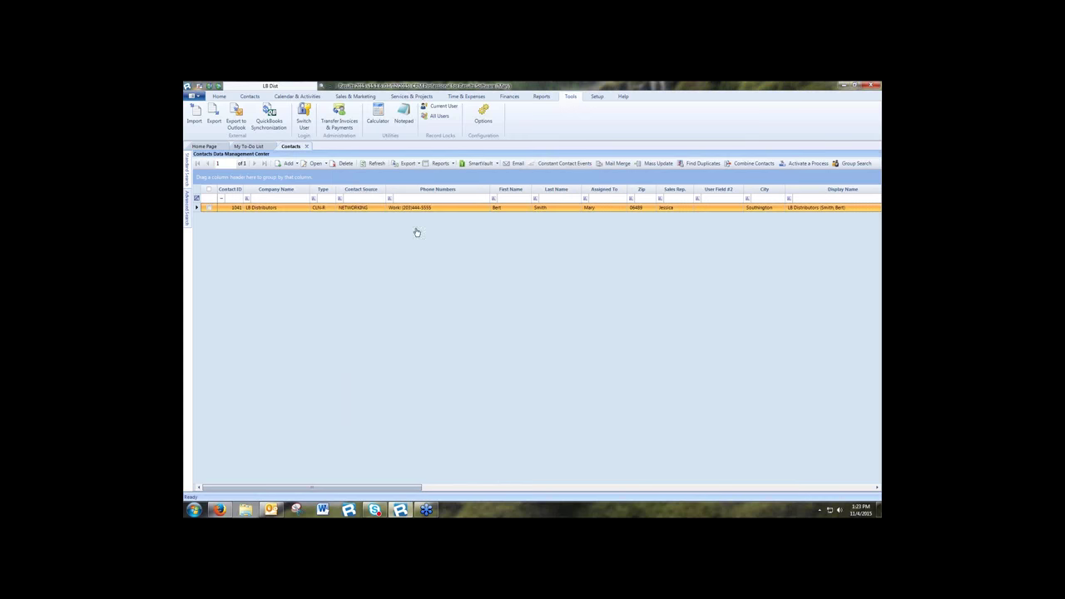
double_click(354, 207)
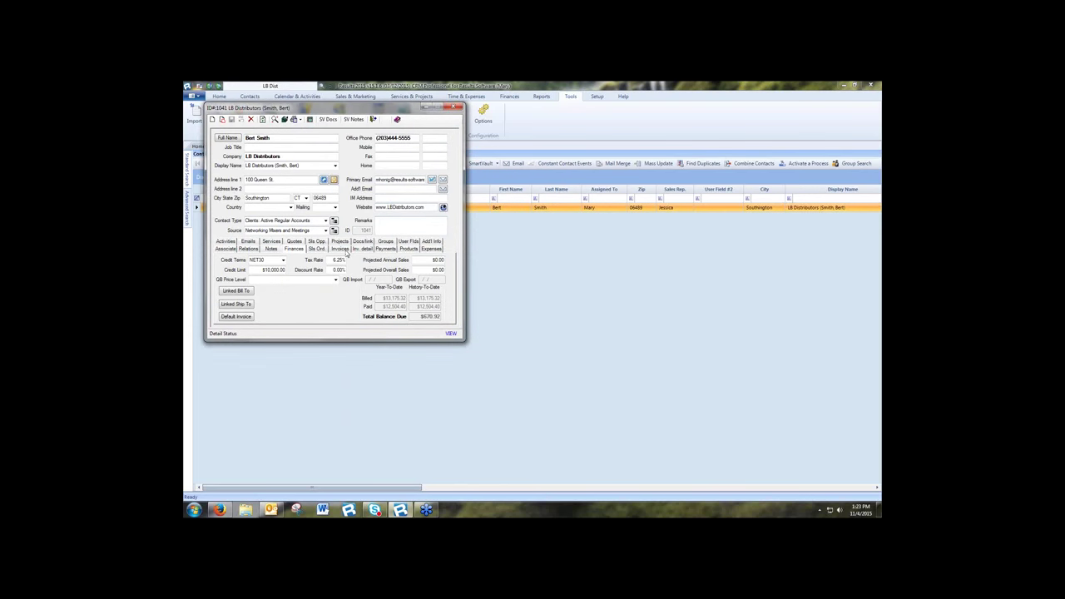
left_click(342, 250)
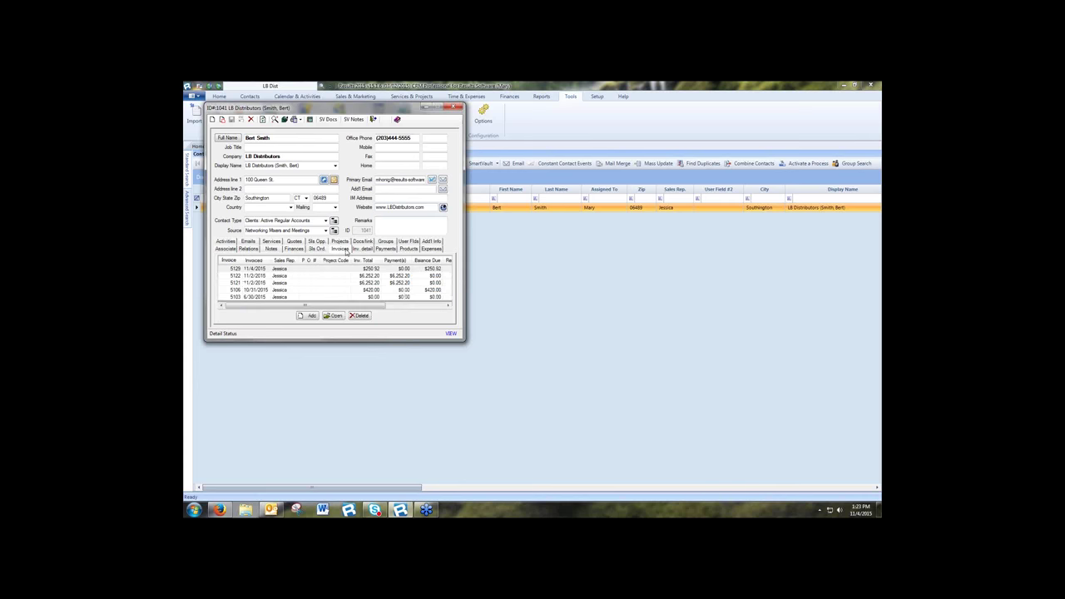
left_click(287, 270)
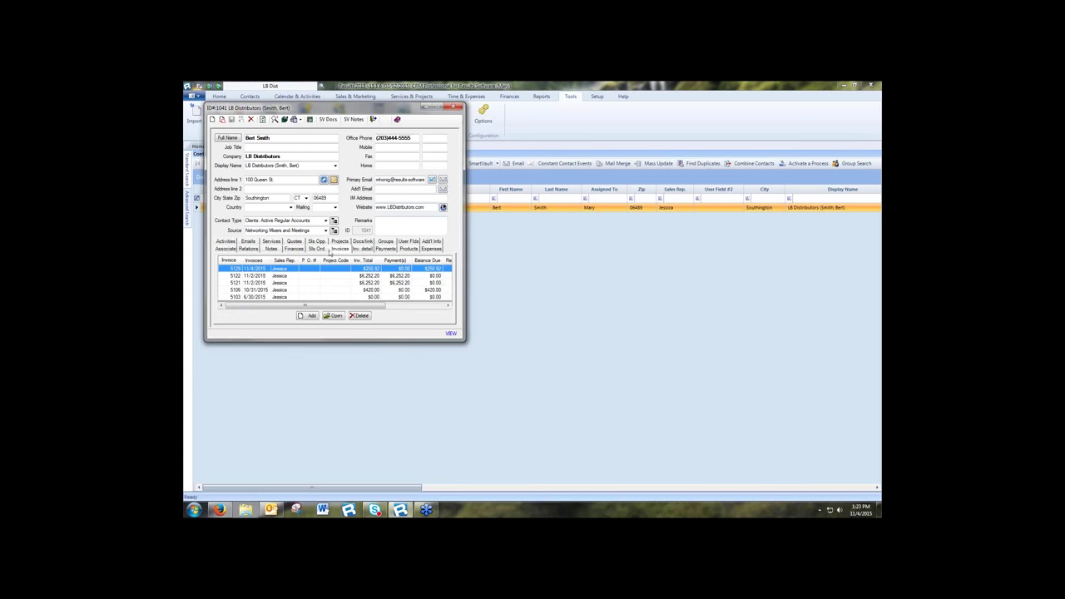
double_click(370, 273)
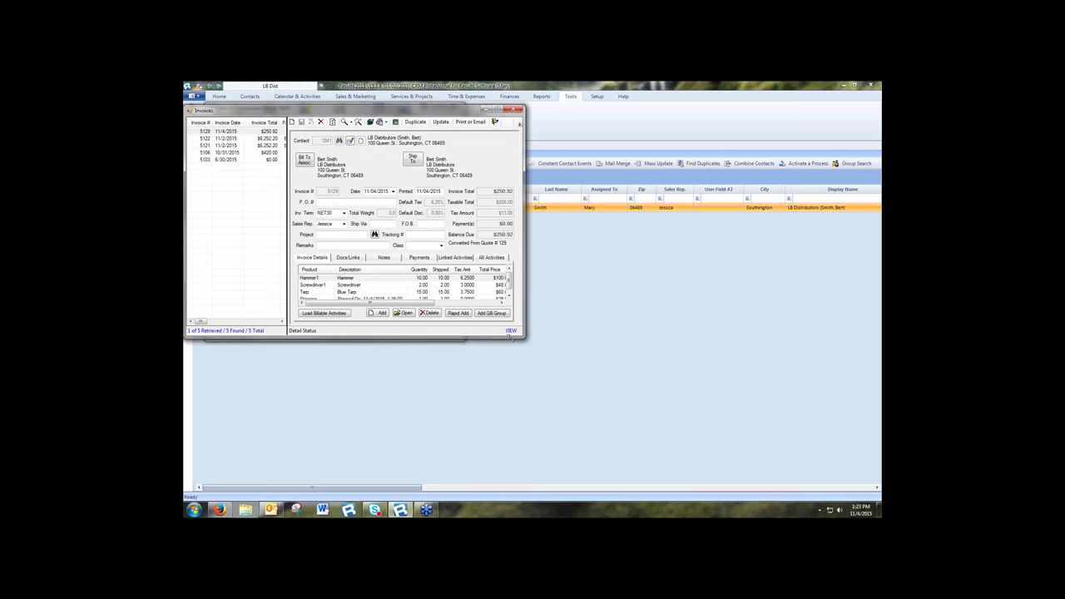
left_click_drag(534, 378, 533, 380)
mouse_move(391, 304)
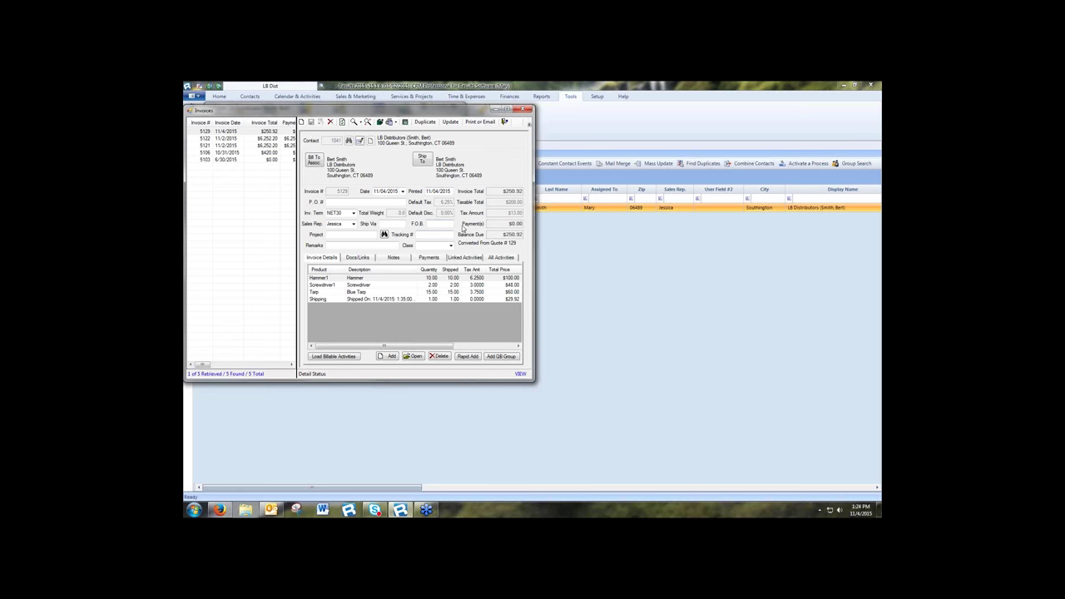
Step: Preview the printable invoice report, examine it down to the shipping details and totals, then close the preview
left_click(490, 124)
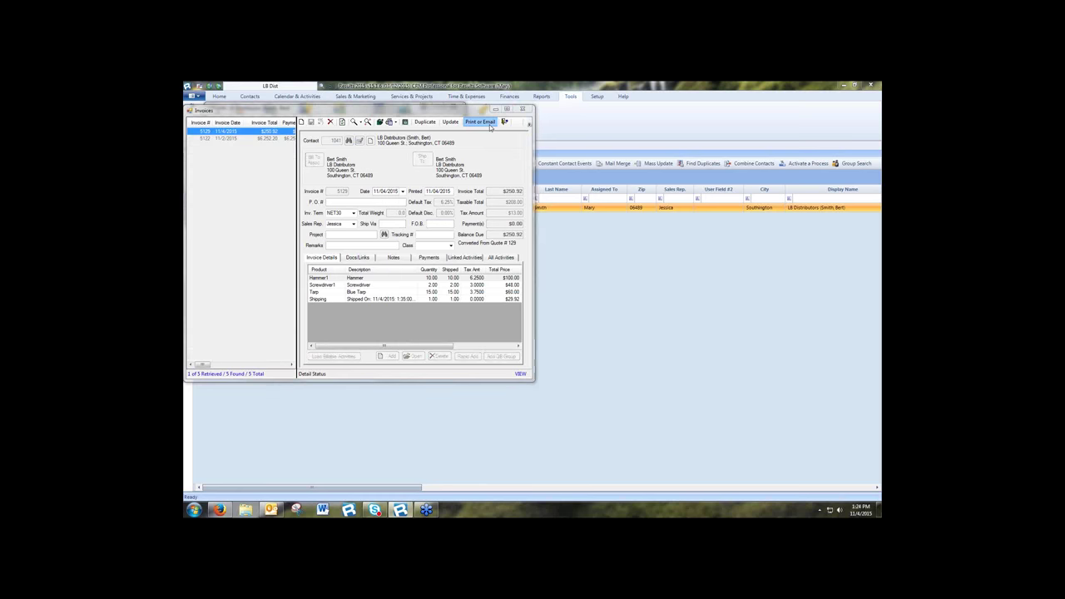
double_click(464, 213)
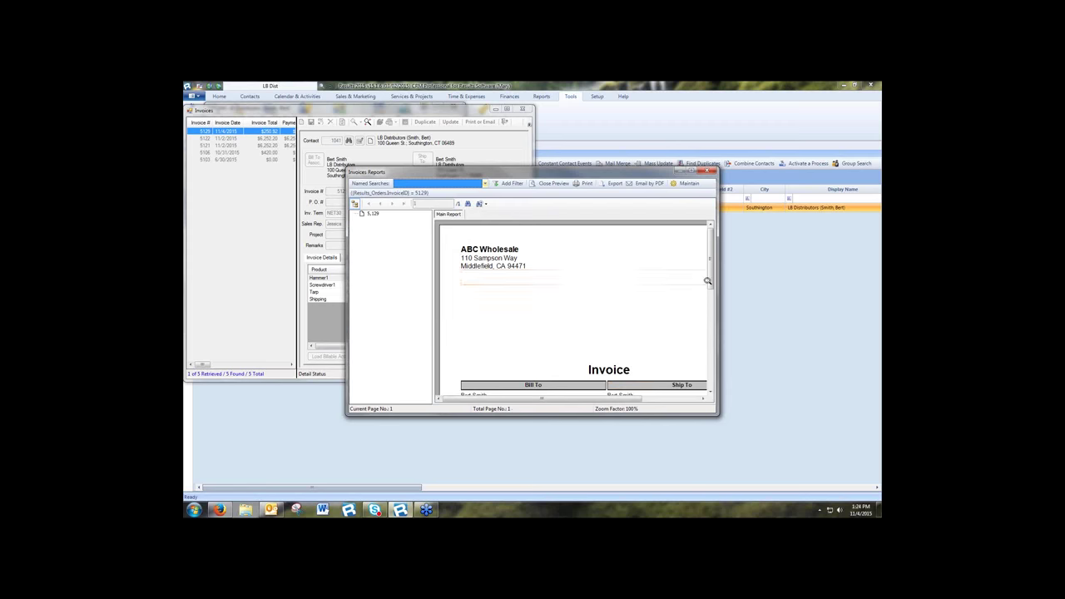
left_click_drag(583, 171, 371, 124)
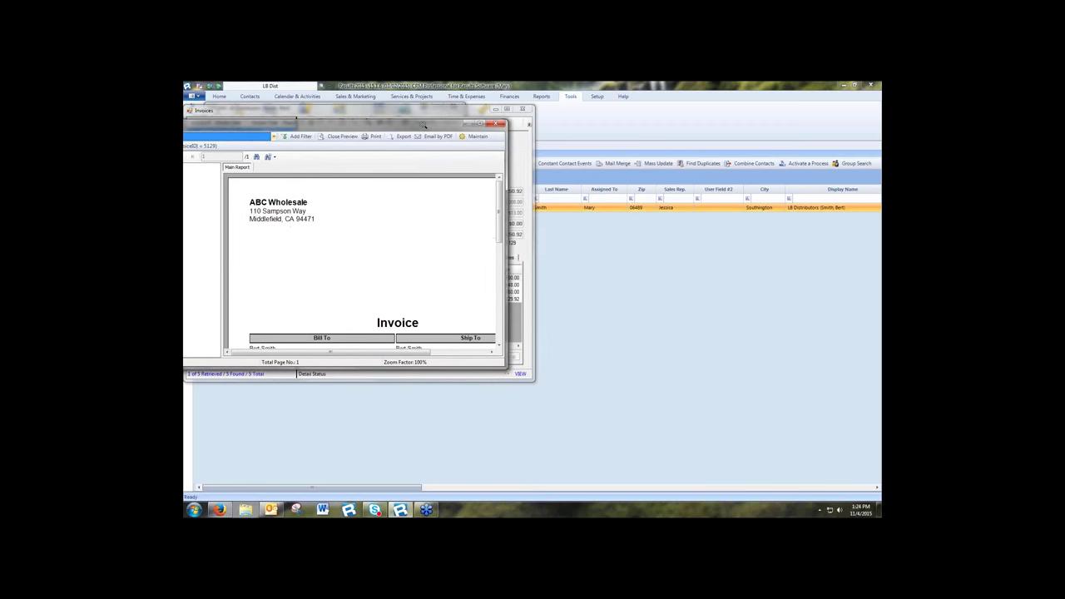
left_click_drag(510, 250, 613, 344)
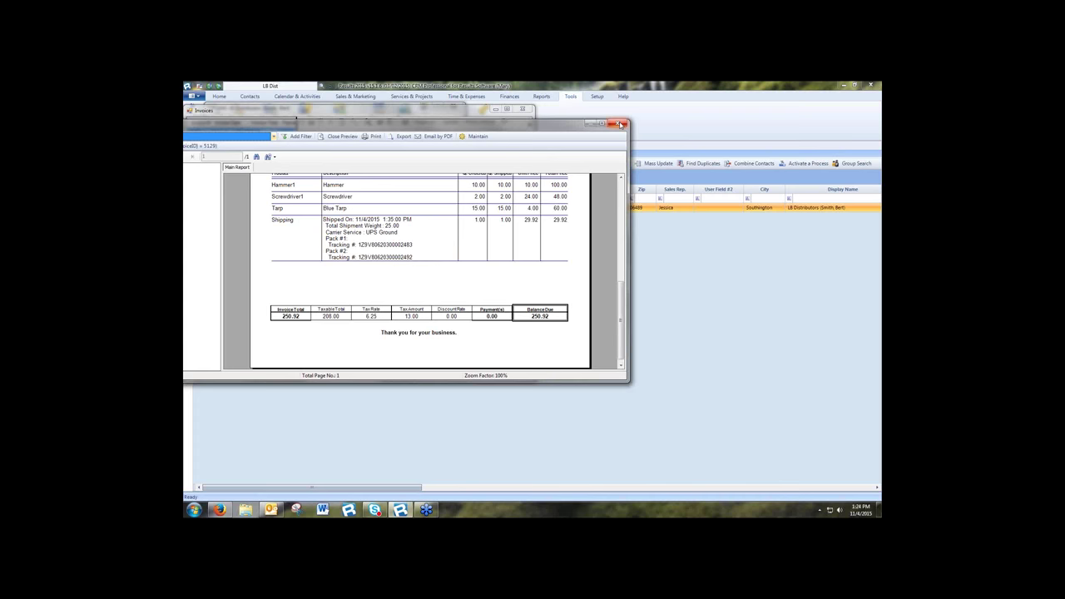
left_click(620, 125)
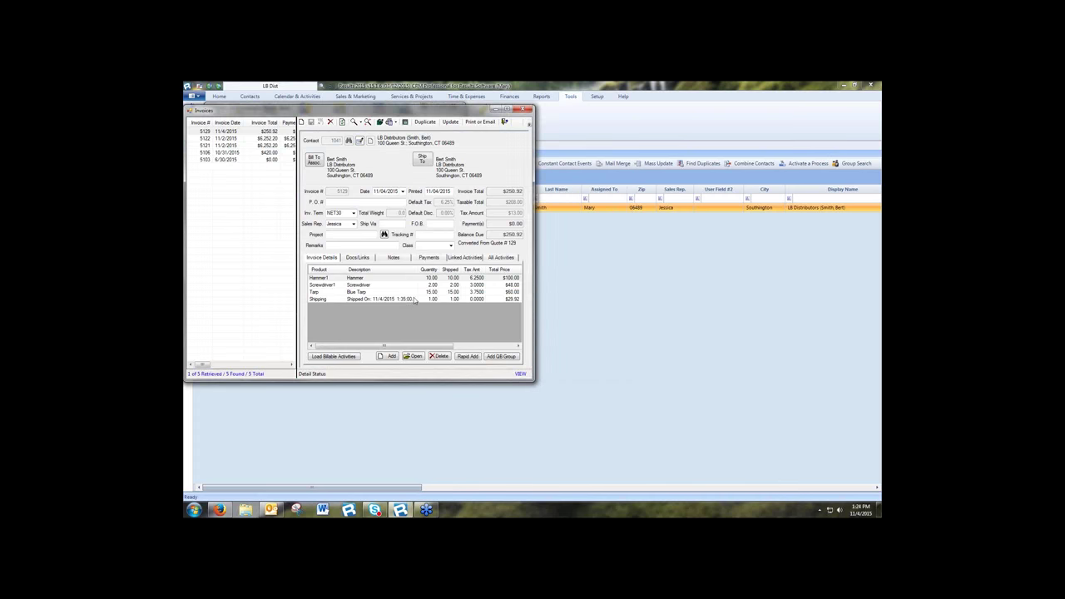
Step: Record a full payment of $250.92 by Visa credit card (C_VS) against the invoice, save it and close the payment form
left_click(429, 258)
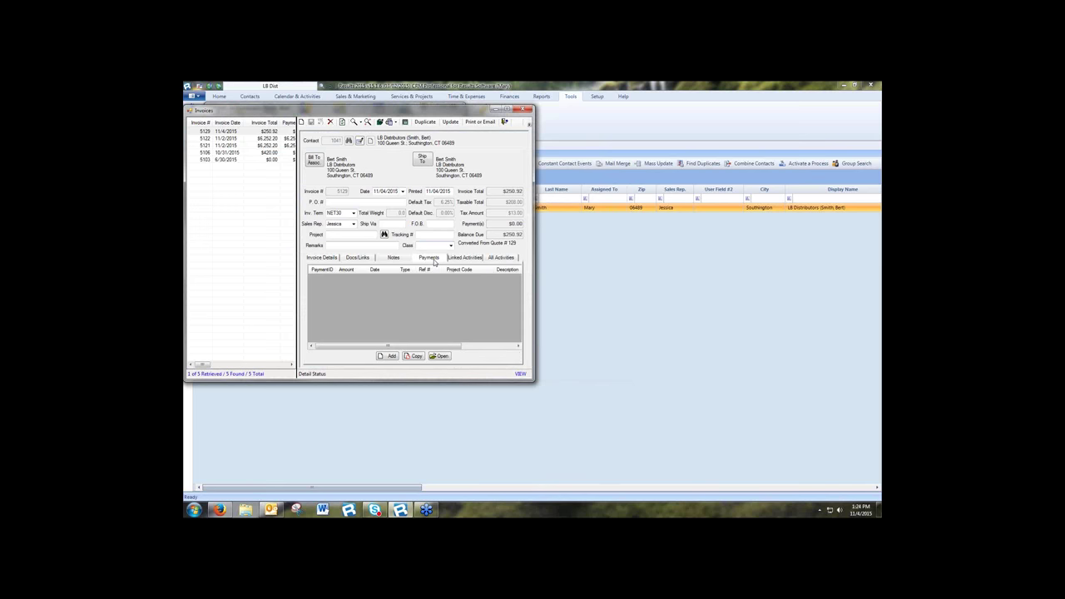
left_click(392, 356)
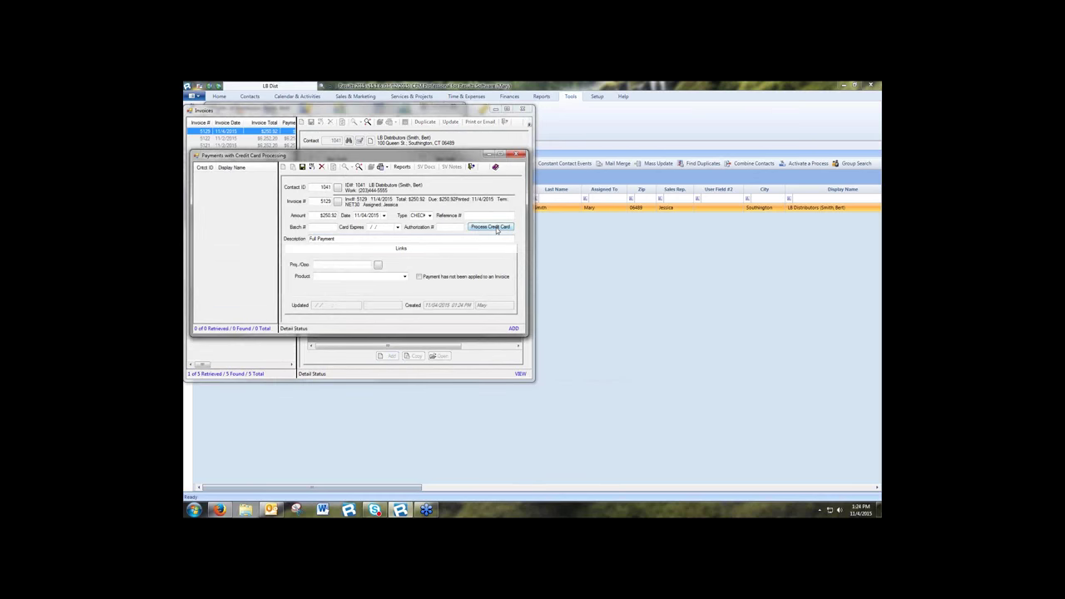
left_click(430, 214)
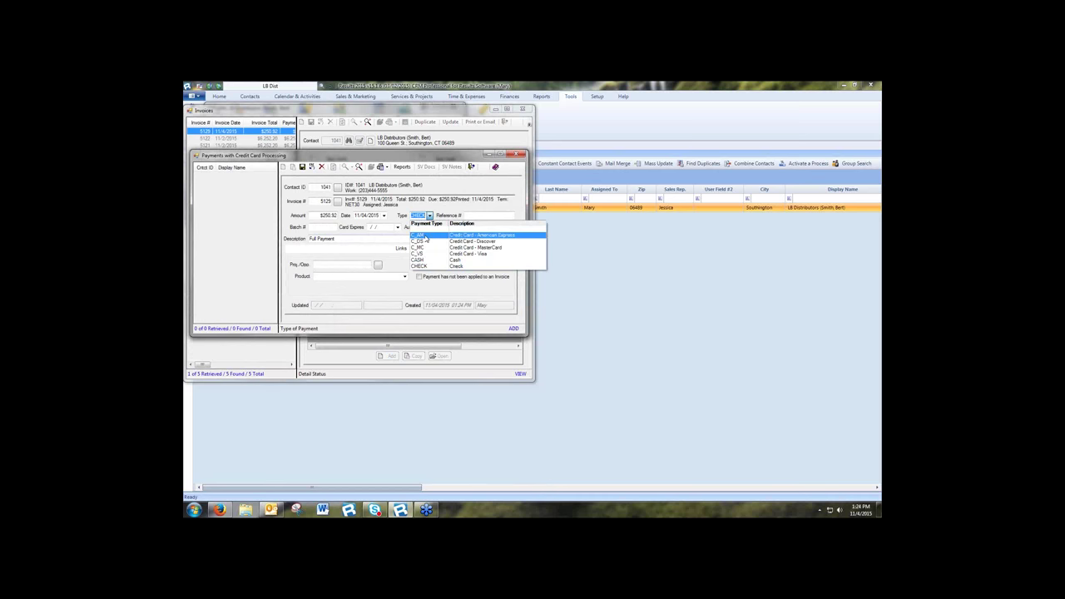
left_click(426, 260)
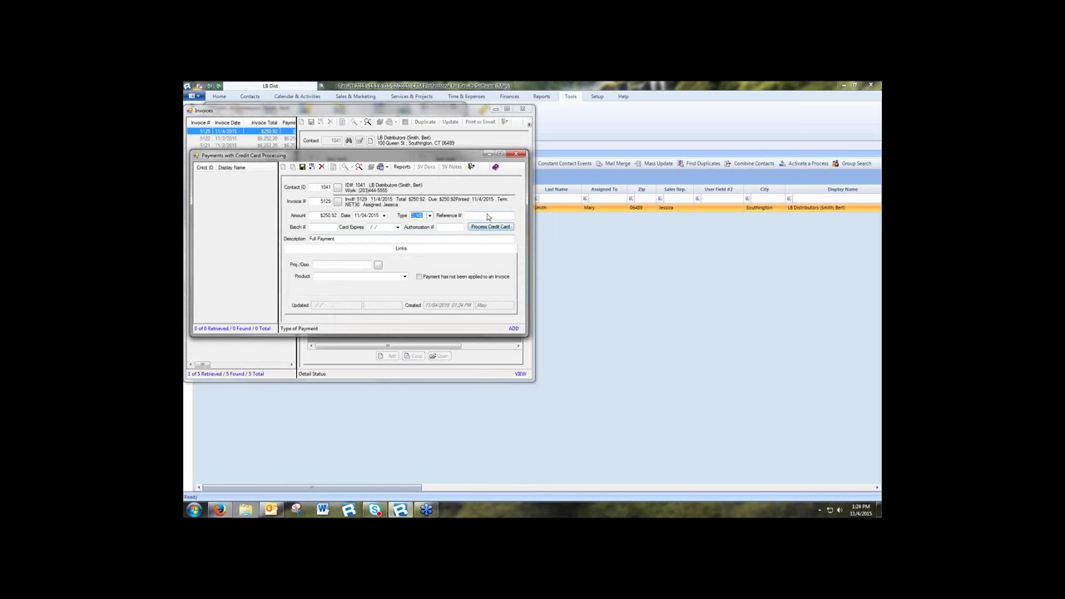
left_click(342, 242)
left_click(302, 166)
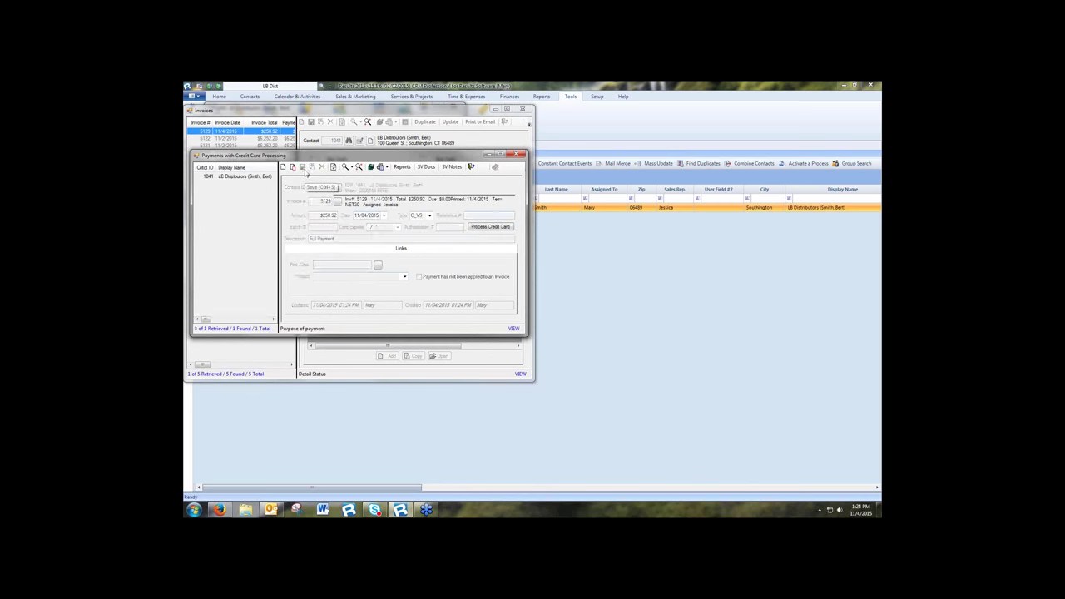
left_click(518, 155)
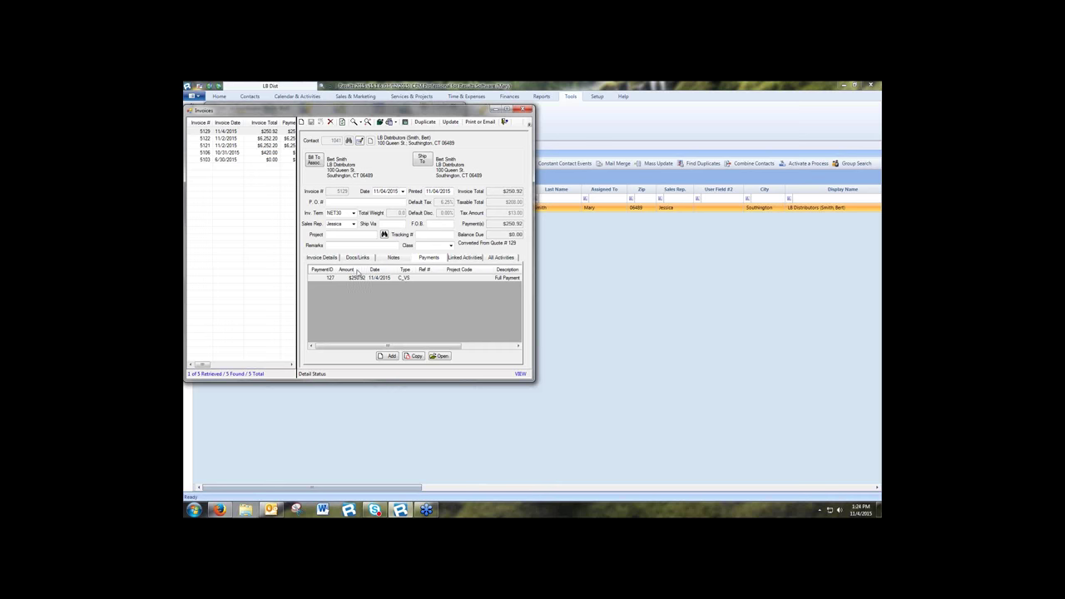
Step: Close the invoice and show the documents linked to LB Distributors' contact record
left_click(527, 113)
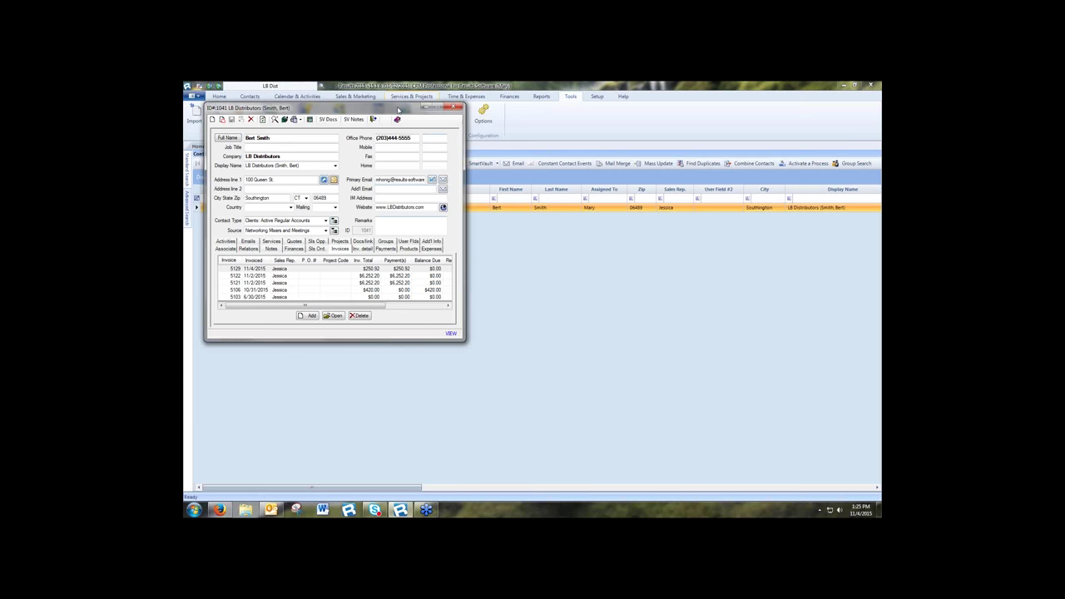
left_click_drag(398, 109, 426, 109)
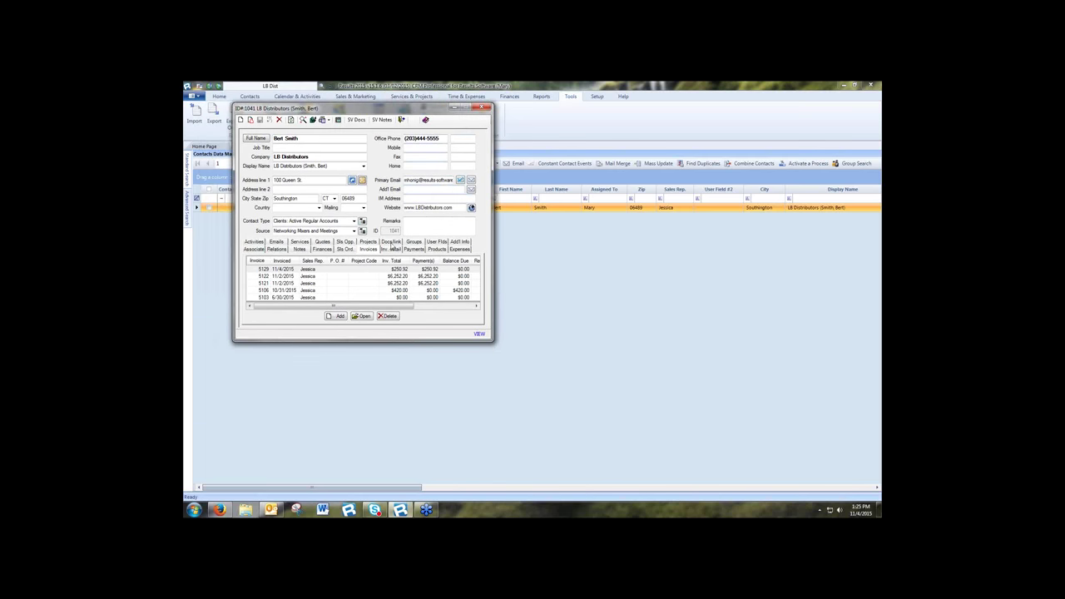
left_click(392, 243)
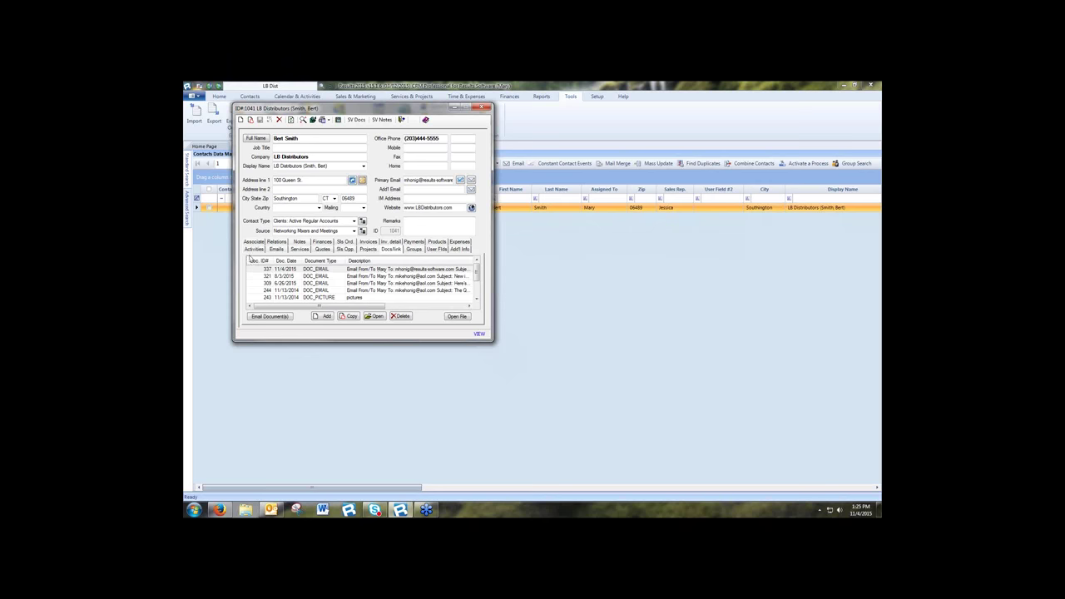
Step: Open the 11/4/2015 quote email from LB Distributors' email history, check its attachment, then close the message and the contact record
left_click(277, 250)
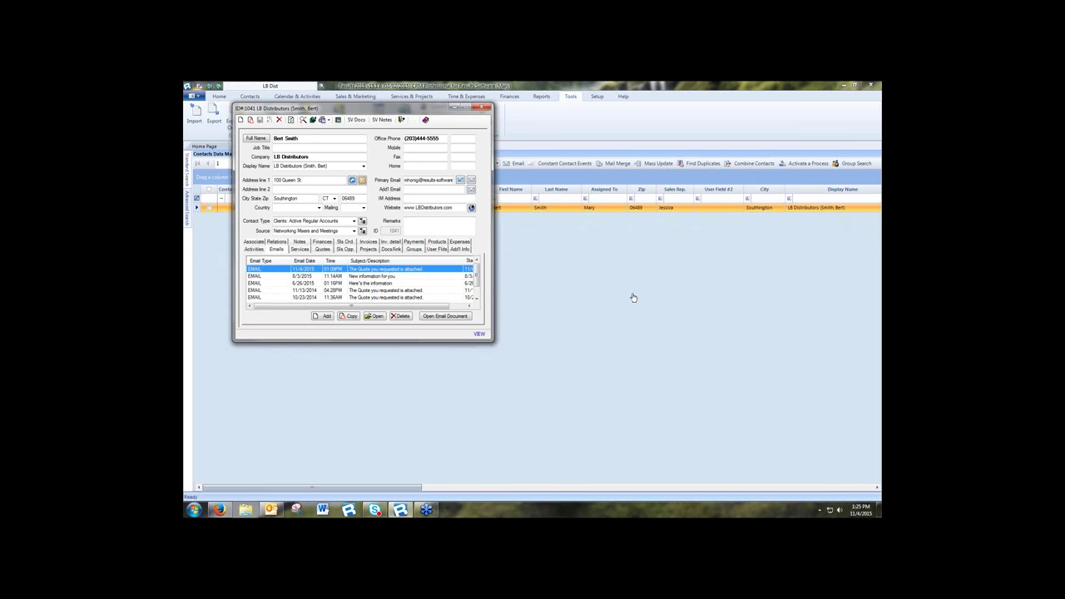
left_click(453, 319)
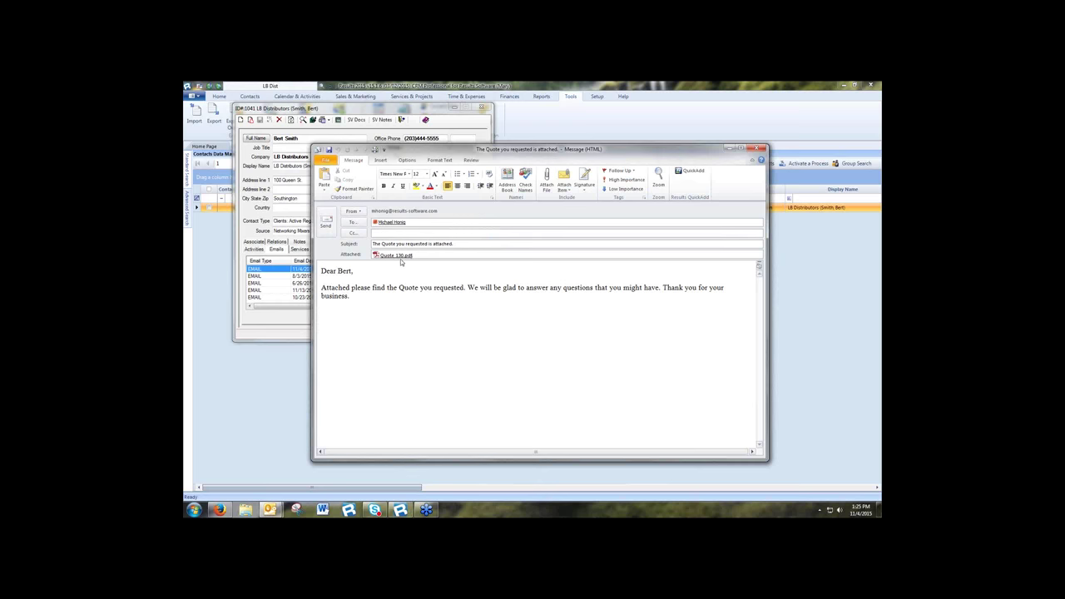
left_click(756, 150)
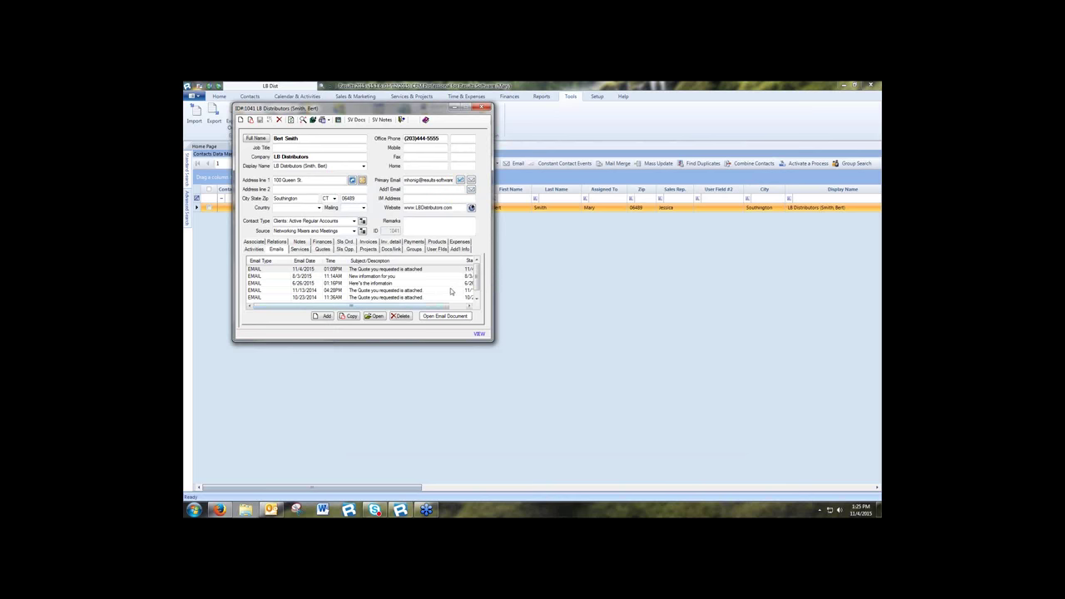
left_click(483, 109)
Step: Open the invoice management list and sort it by balance due from highest to lowest
left_click(508, 97)
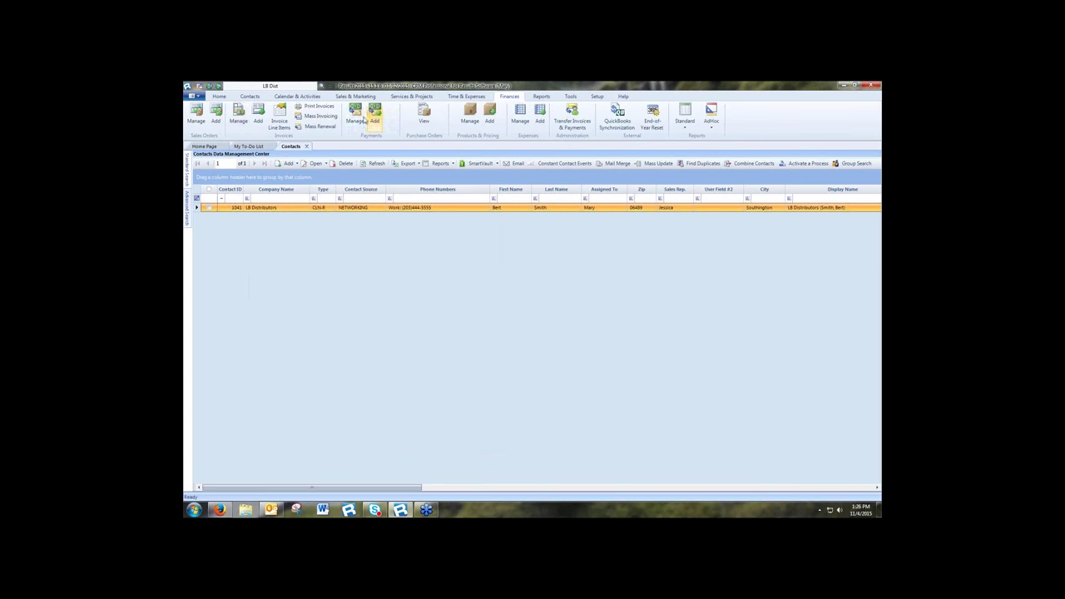
left_click(239, 121)
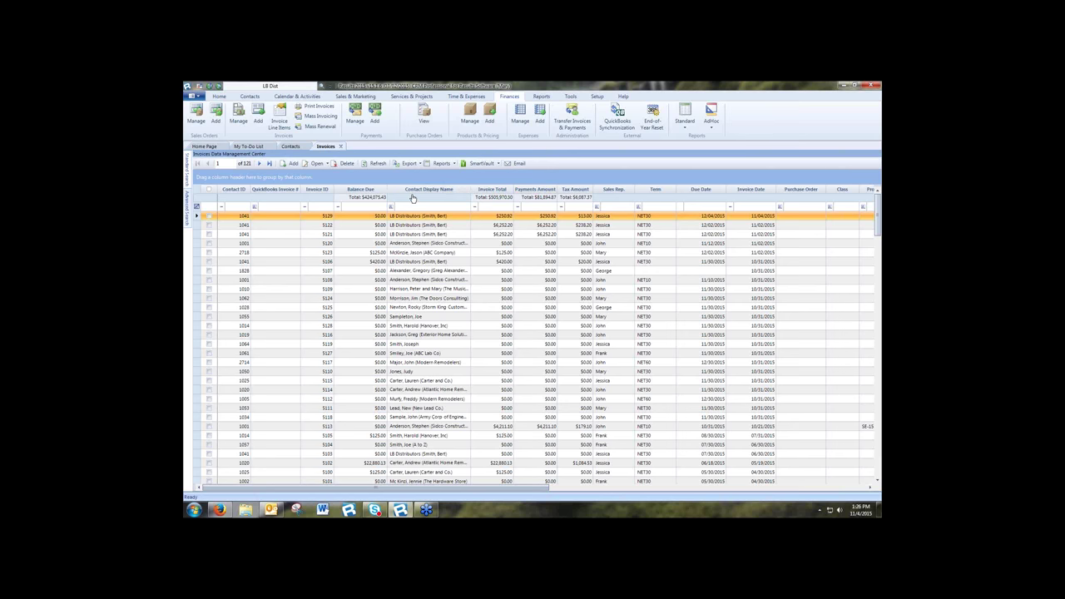
left_click(364, 191)
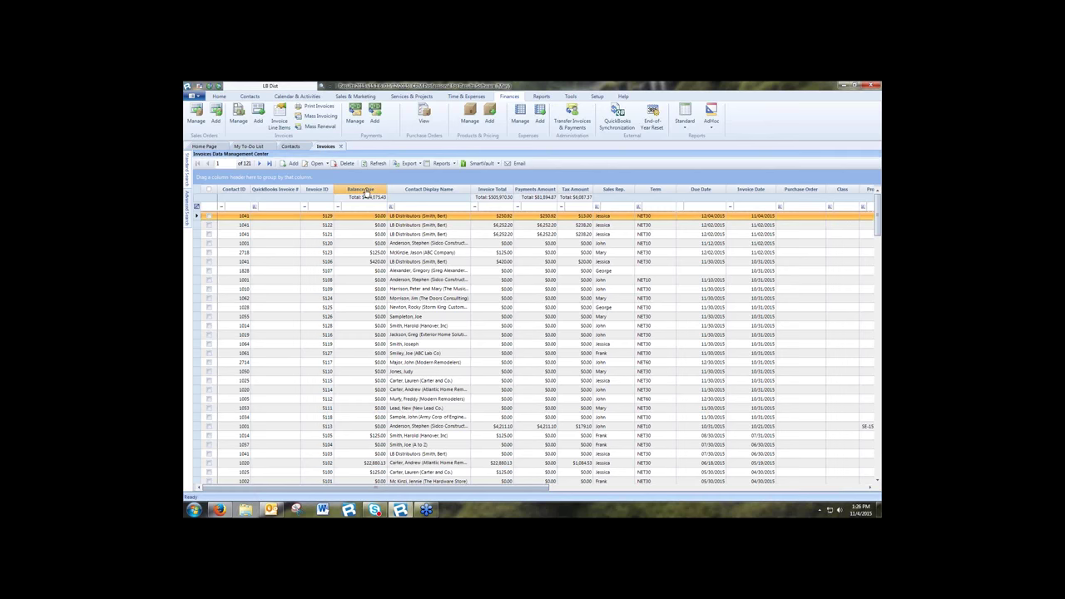
left_click(365, 192)
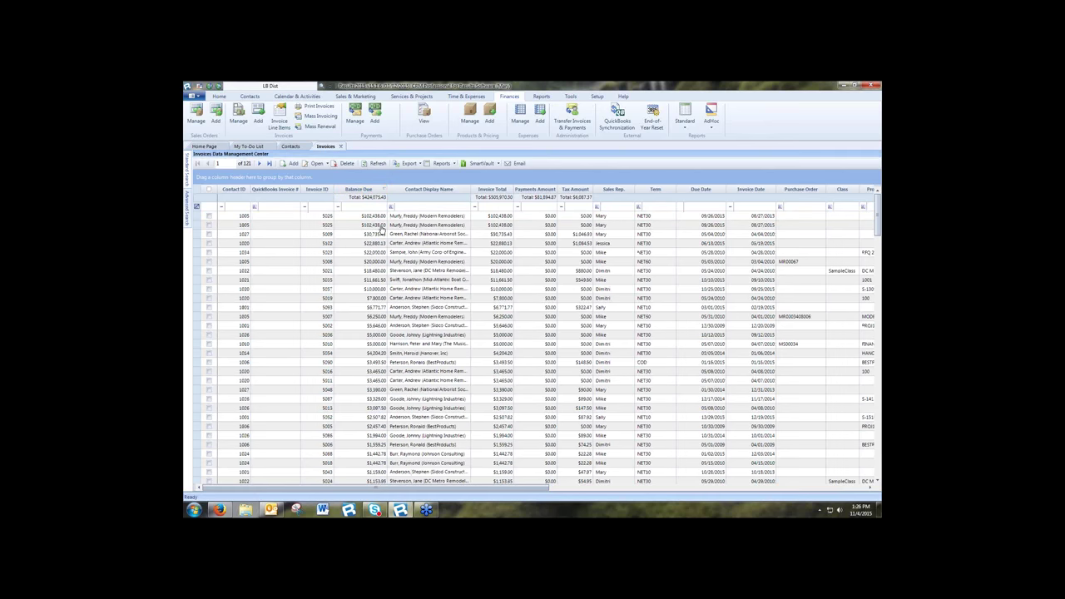
Step: Open Atlantic Home Remodeling's $10,000.00 invoice, review the activities on its linked contact record, then close both windows
left_click(376, 290)
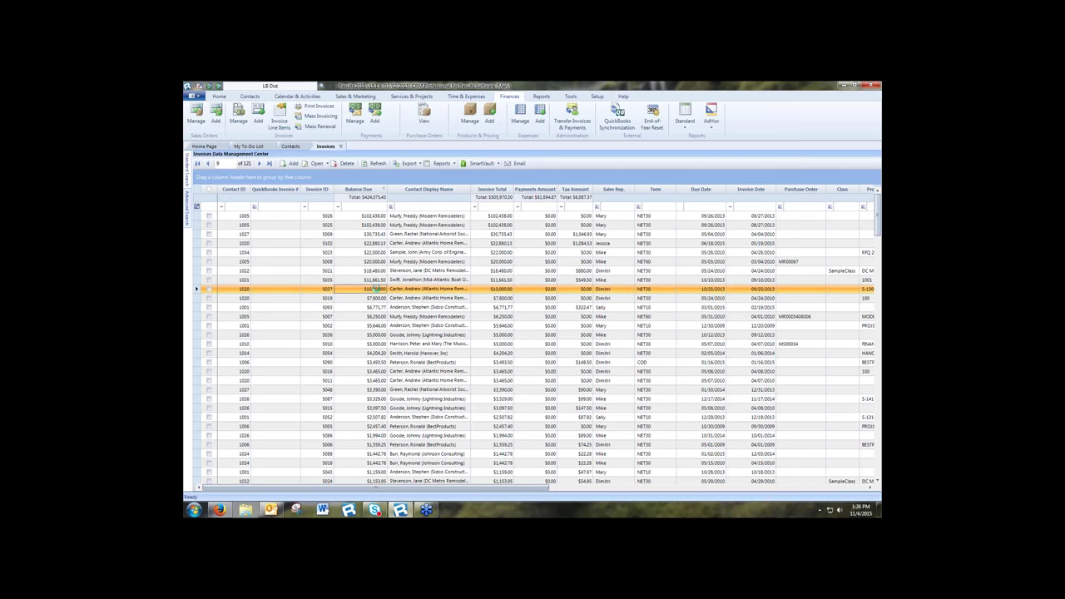
double_click(379, 291)
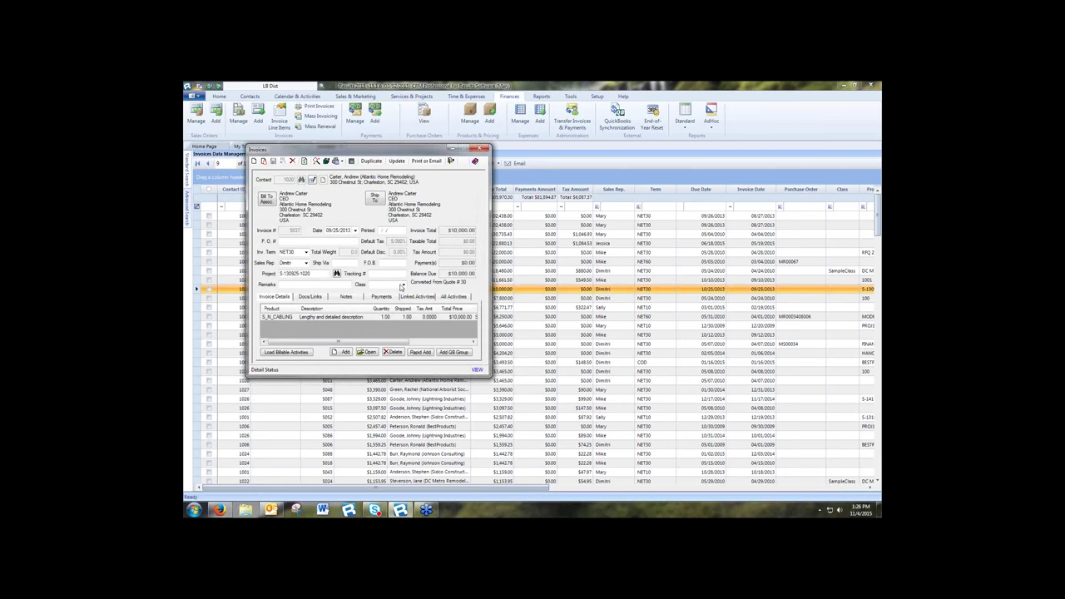
left_click(312, 180)
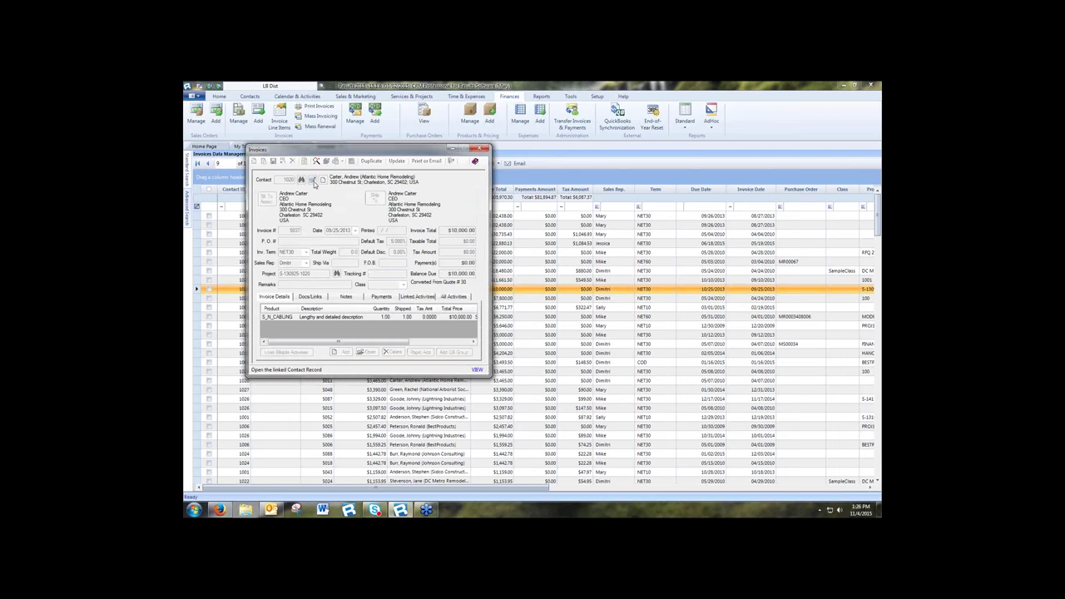
left_click_drag(416, 148, 579, 187)
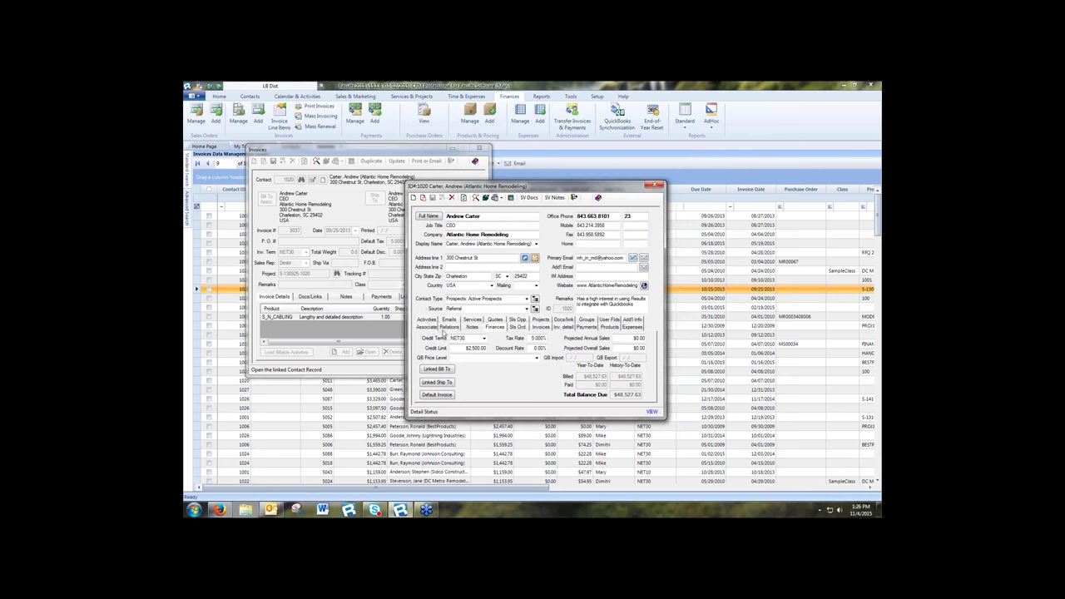
left_click(428, 321)
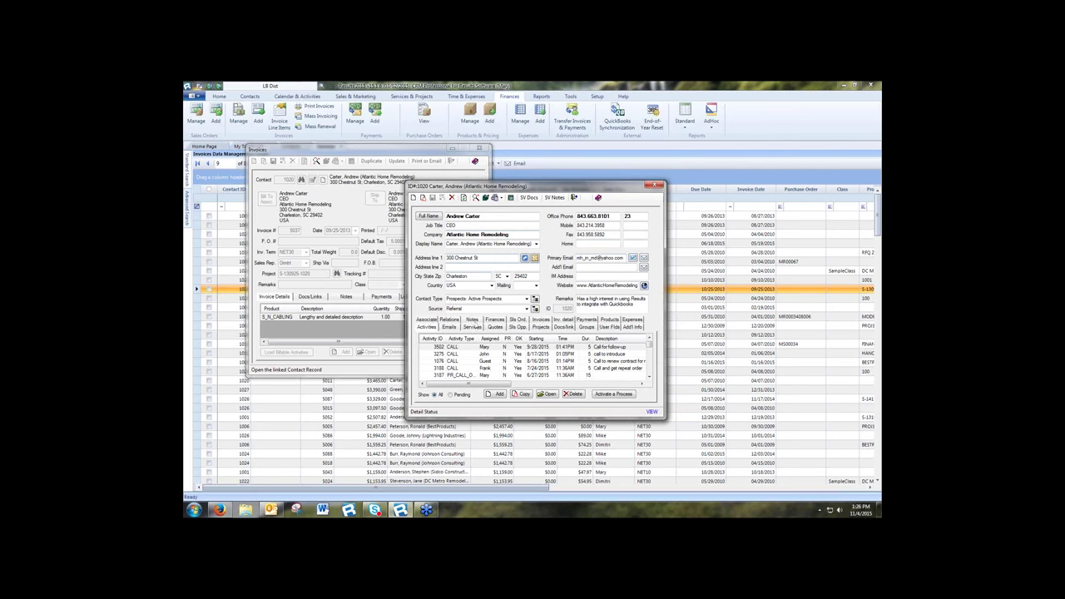
left_click(659, 186)
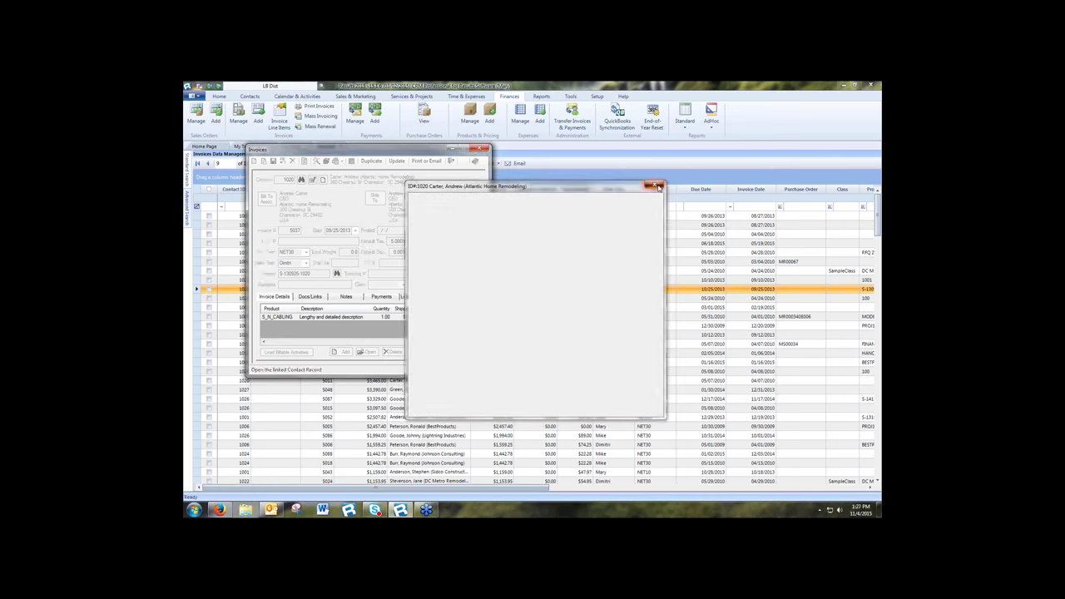
left_click(480, 151)
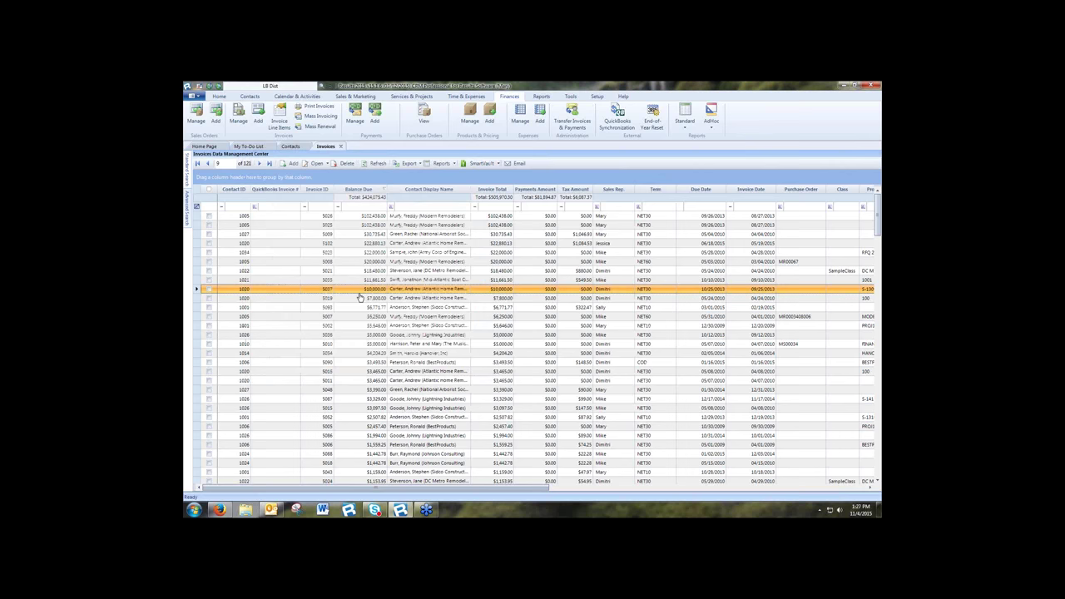
Step: Mark seven invoices with balances due from $30,735.43 down to $6,250.00 and open them together
left_click(209, 234)
left_click(208, 252)
left_click(209, 262)
left_click(209, 280)
left_click(209, 298)
left_click(209, 307)
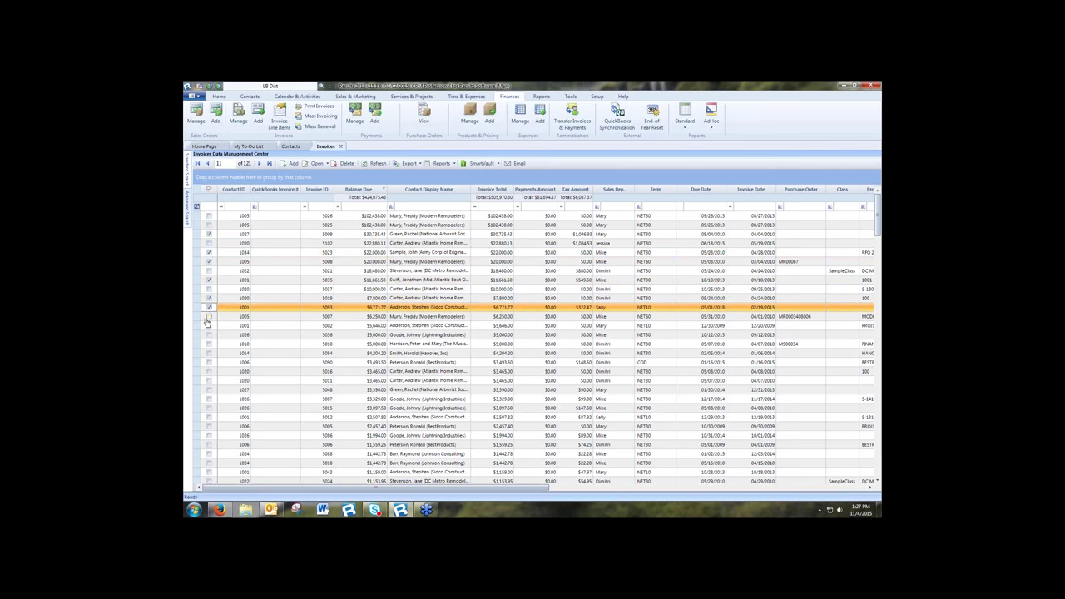
left_click(208, 317)
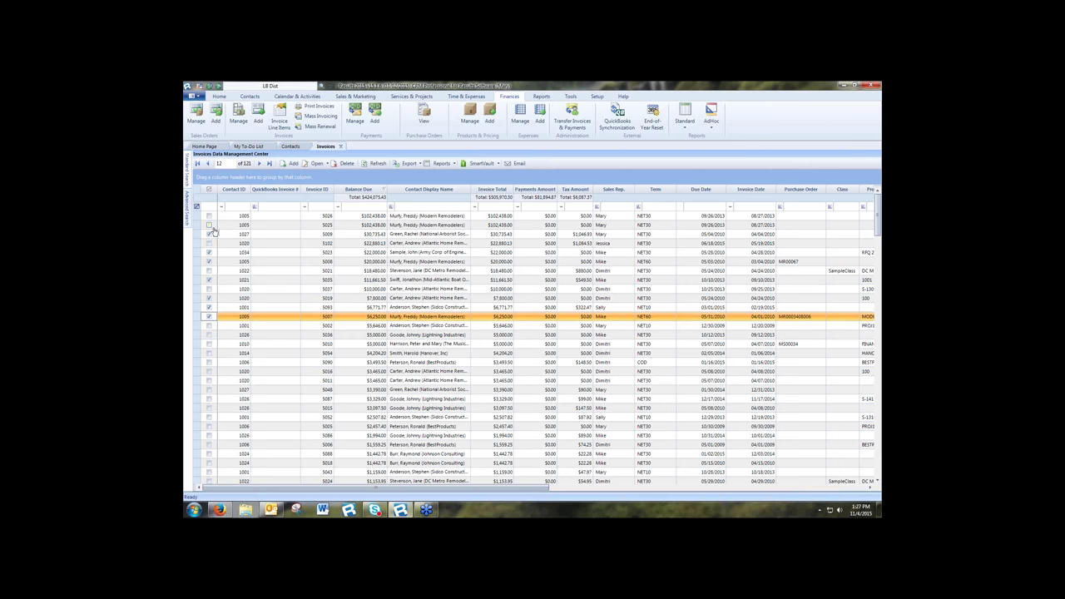
left_click(315, 164)
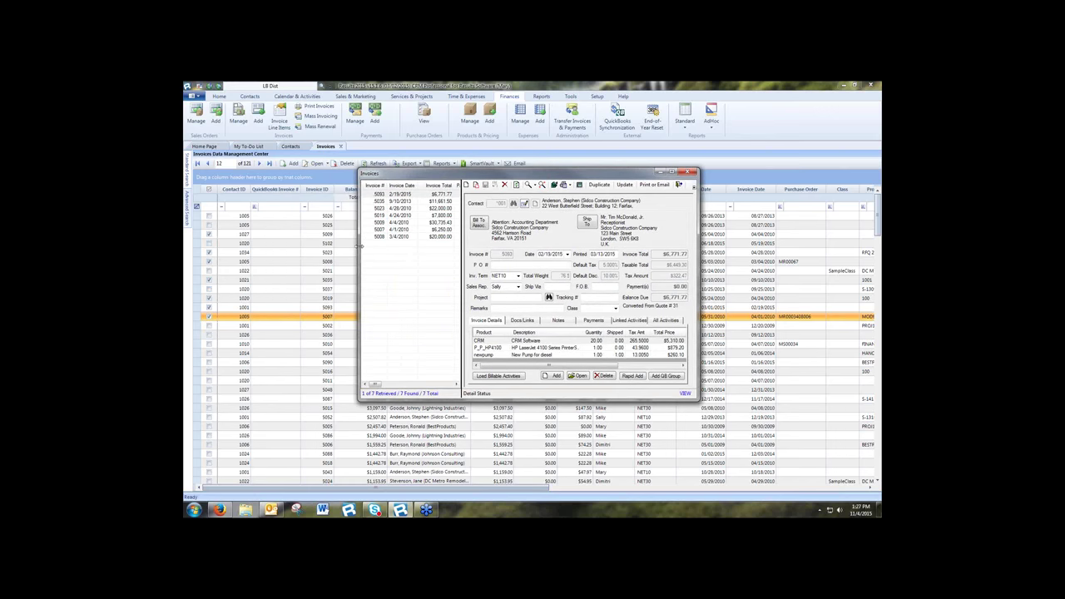
Step: Widen the invoice list to show balances and contacts, and browse the marked invoices through to Army Corp of Engineers' $22,000.00 one
left_click_drag(339, 243, 221, 244)
left_click(299, 200)
left_click(300, 208)
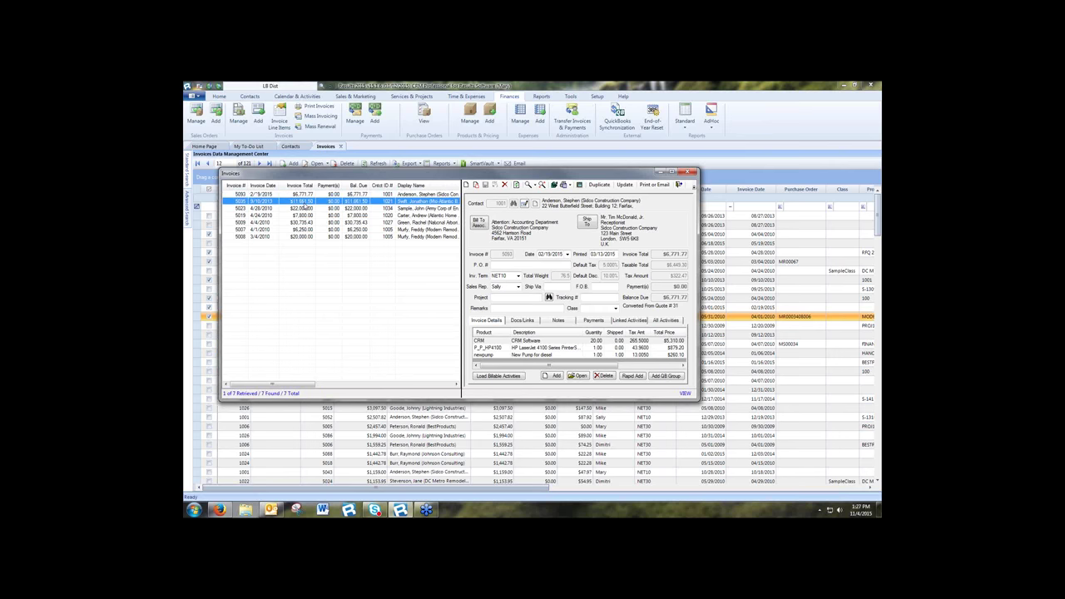
left_click(306, 214)
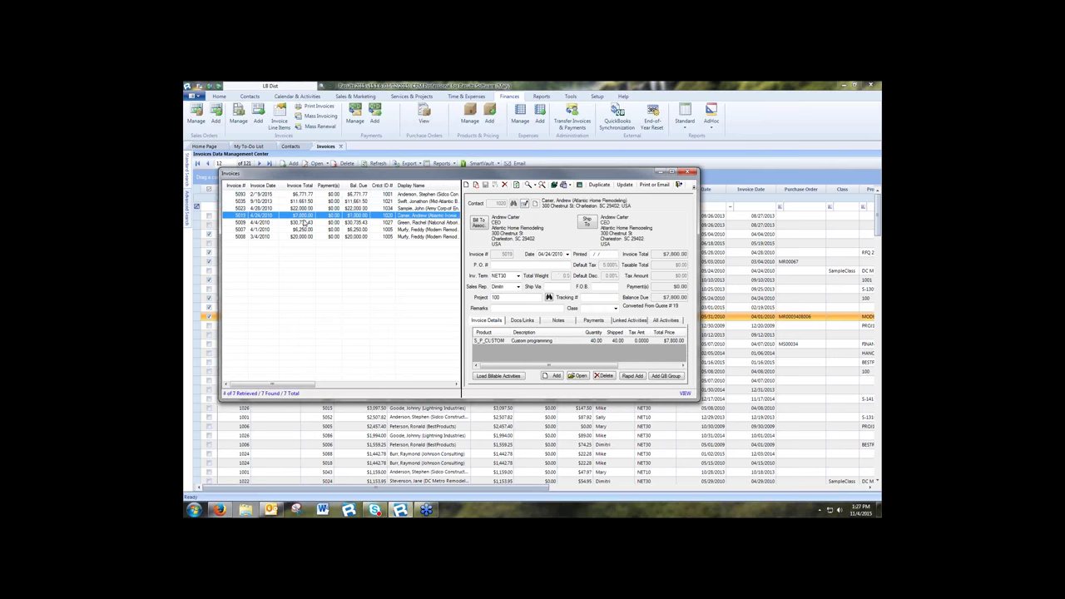
left_click(364, 206)
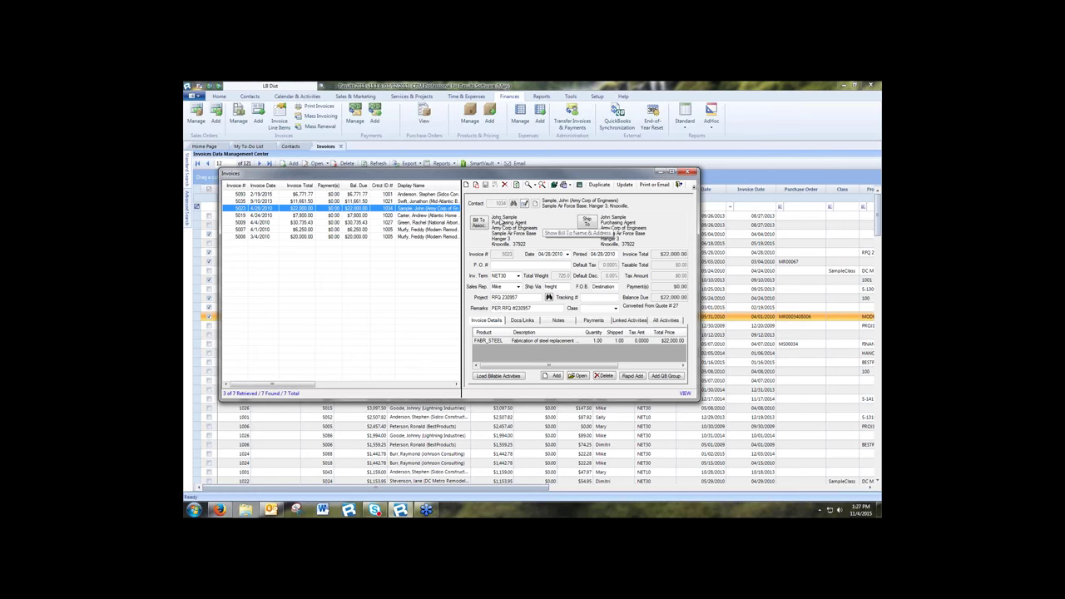
Step: Examine the finances on Army Corp of Engineers' linked contact record, then close the record and the invoices window
left_click(524, 204)
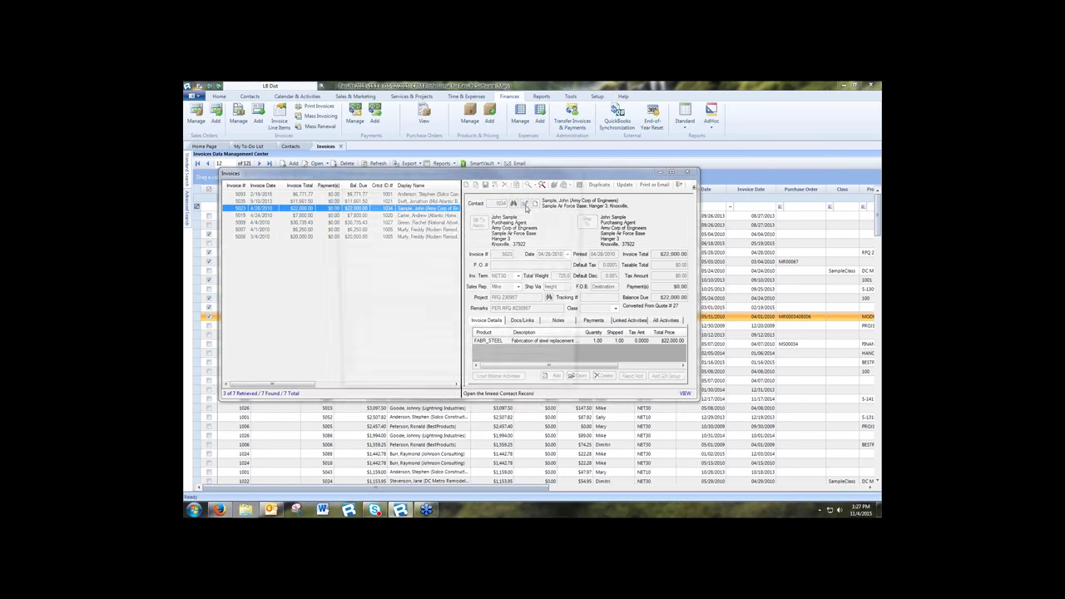
left_click_drag(525, 171, 537, 258)
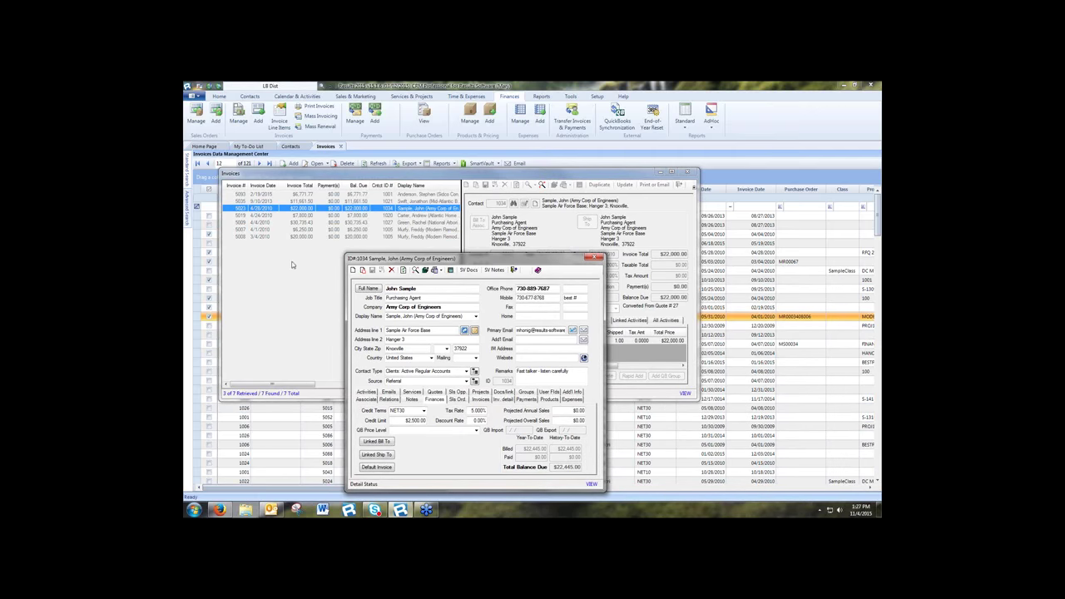
left_click_drag(450, 259, 424, 209)
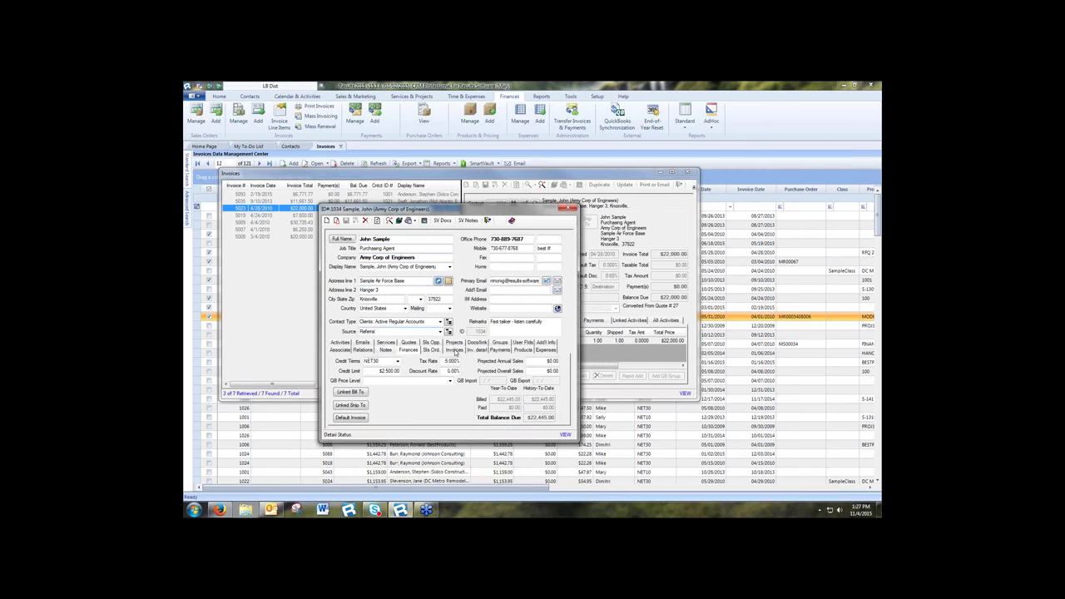
left_click(571, 208)
left_click(690, 173)
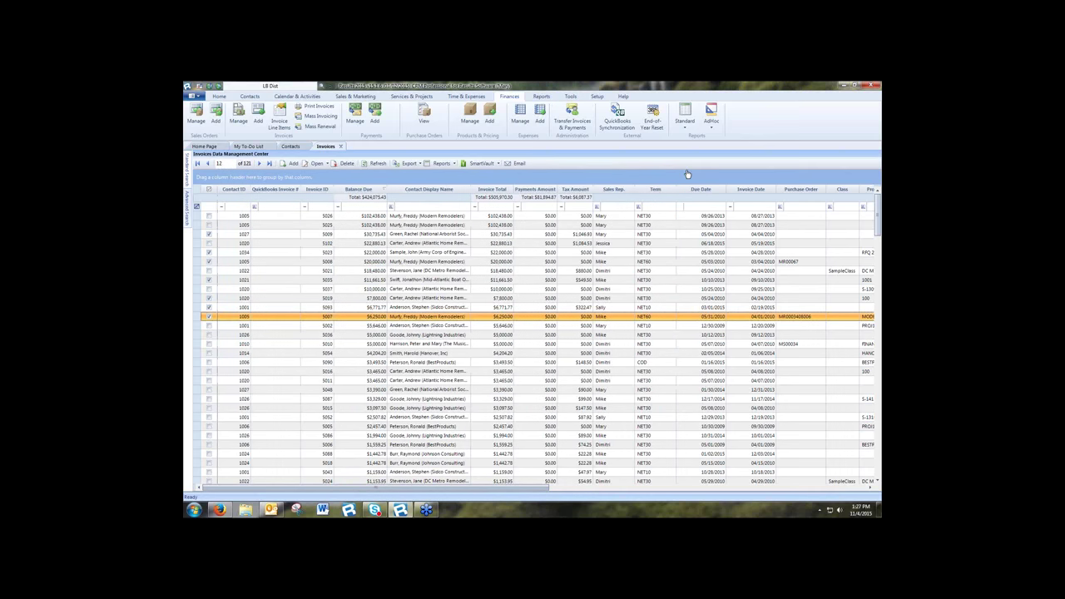